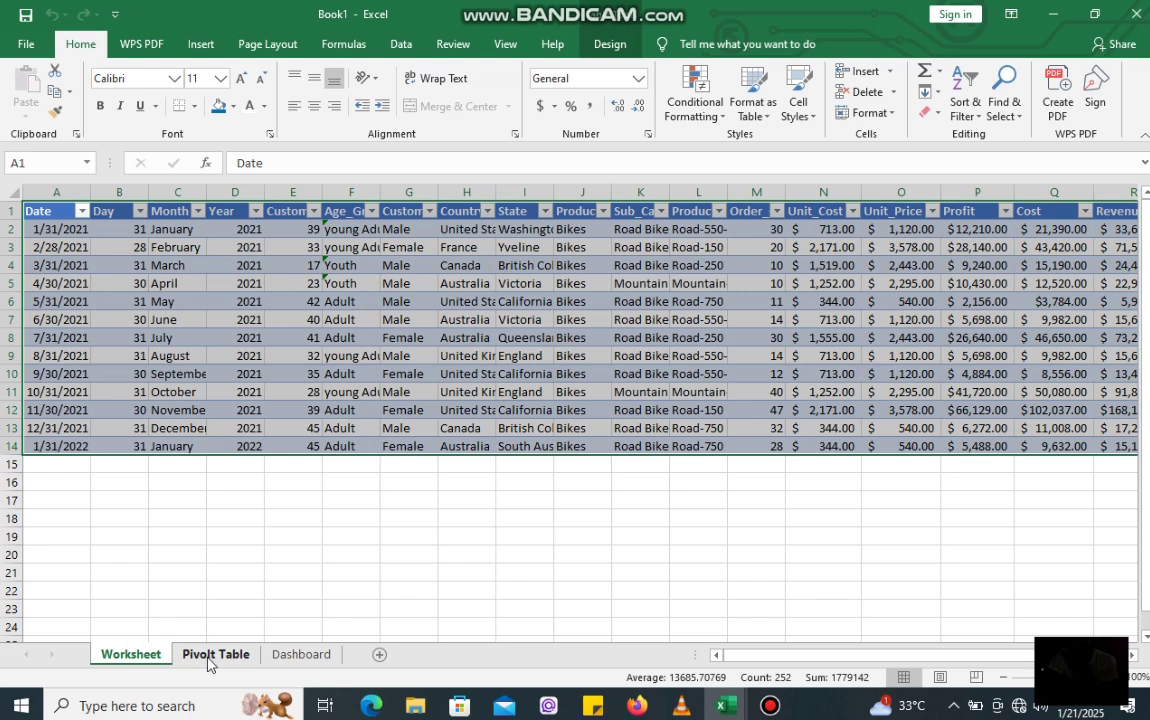
Insert a PivotTable at cell A2 of the Pivolt Table sheet, using the entire data table on the Worksheet sheet as its source
click(212, 656)
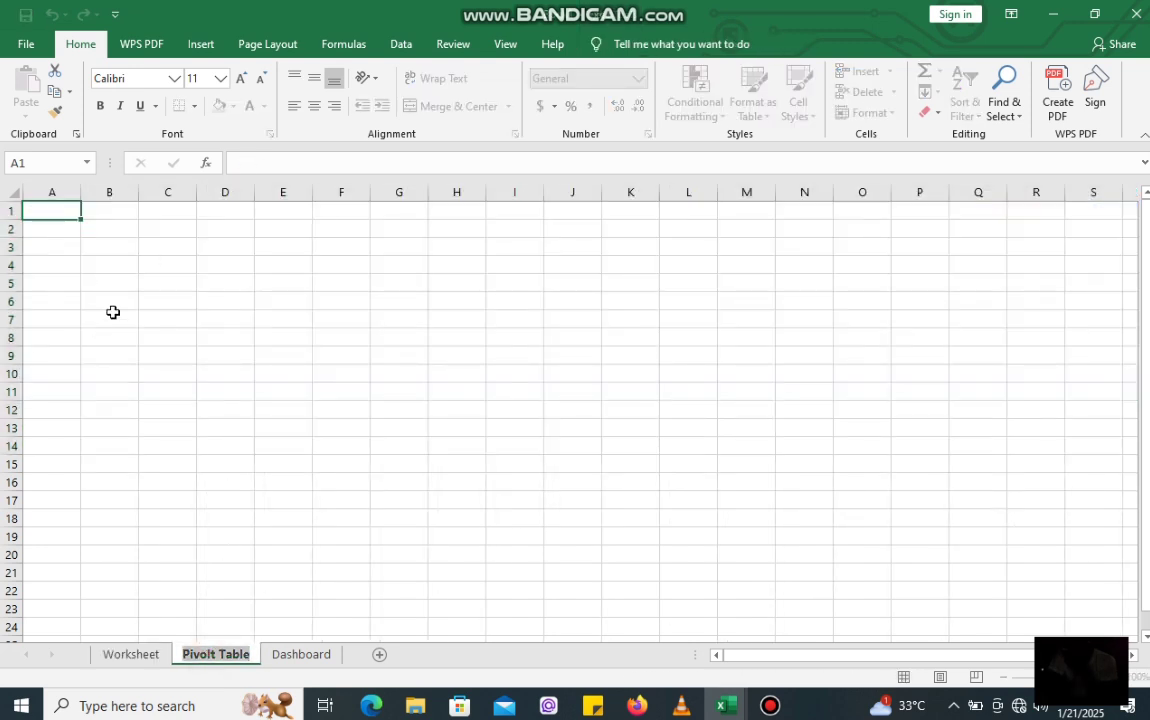
click(59, 232)
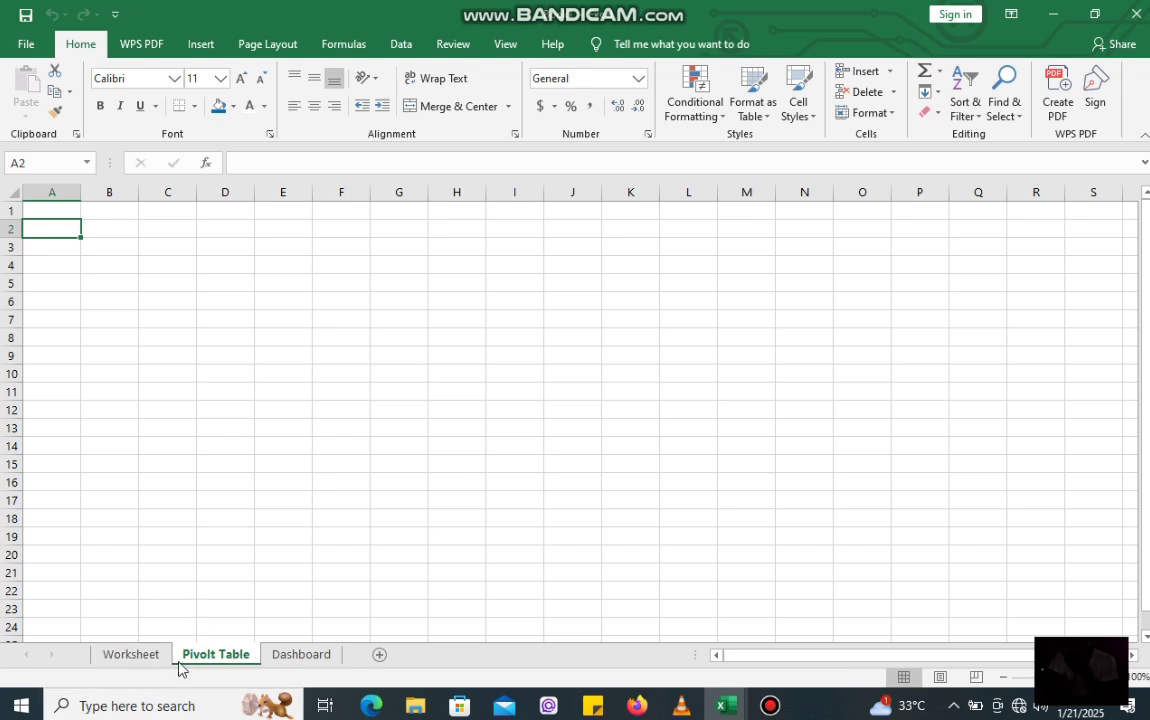
click(142, 657)
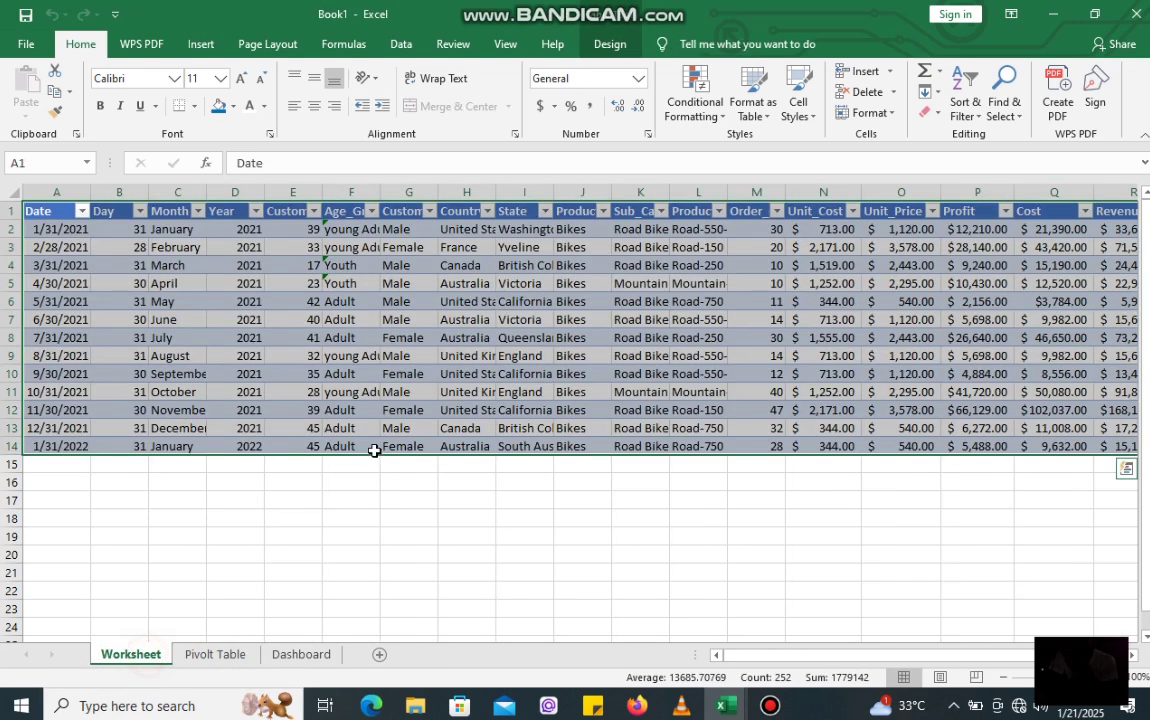
click(215, 655)
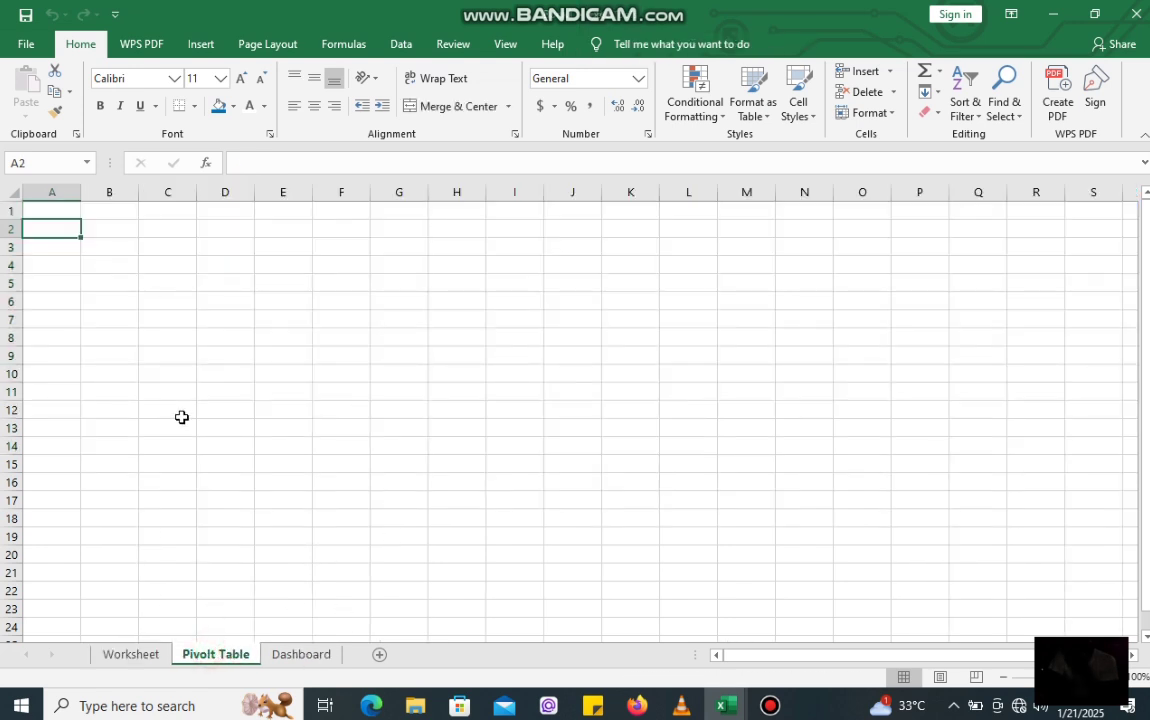
click(199, 46)
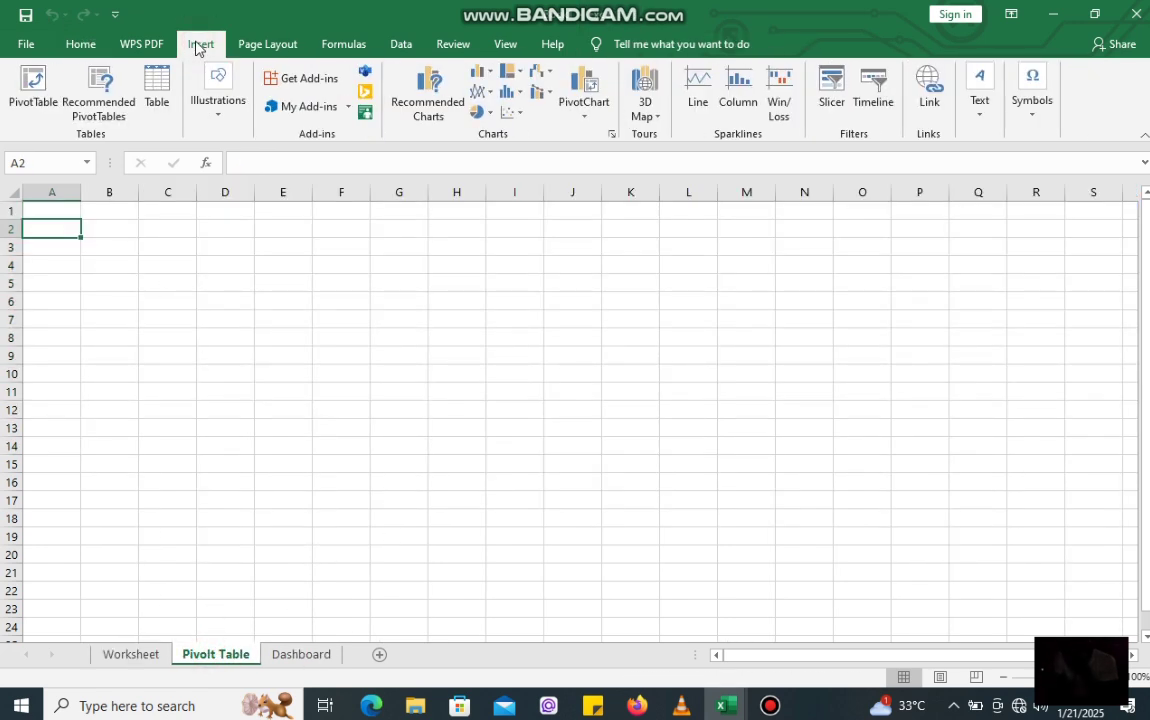
click(33, 82)
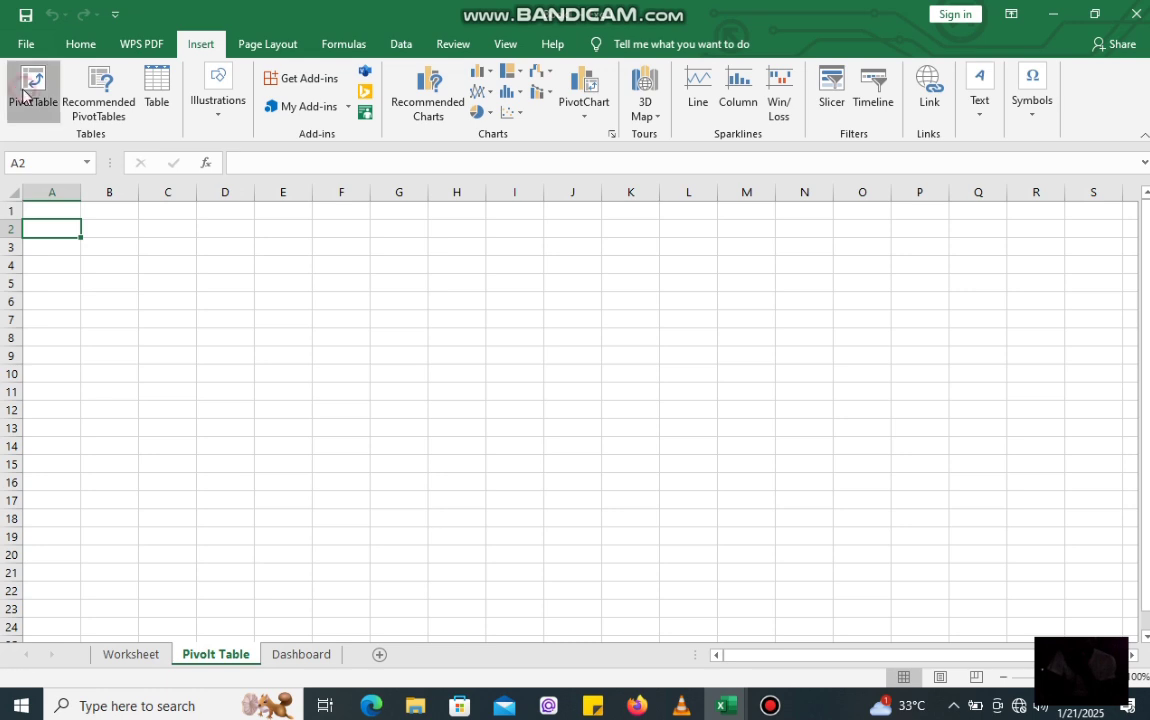
click(960, 447)
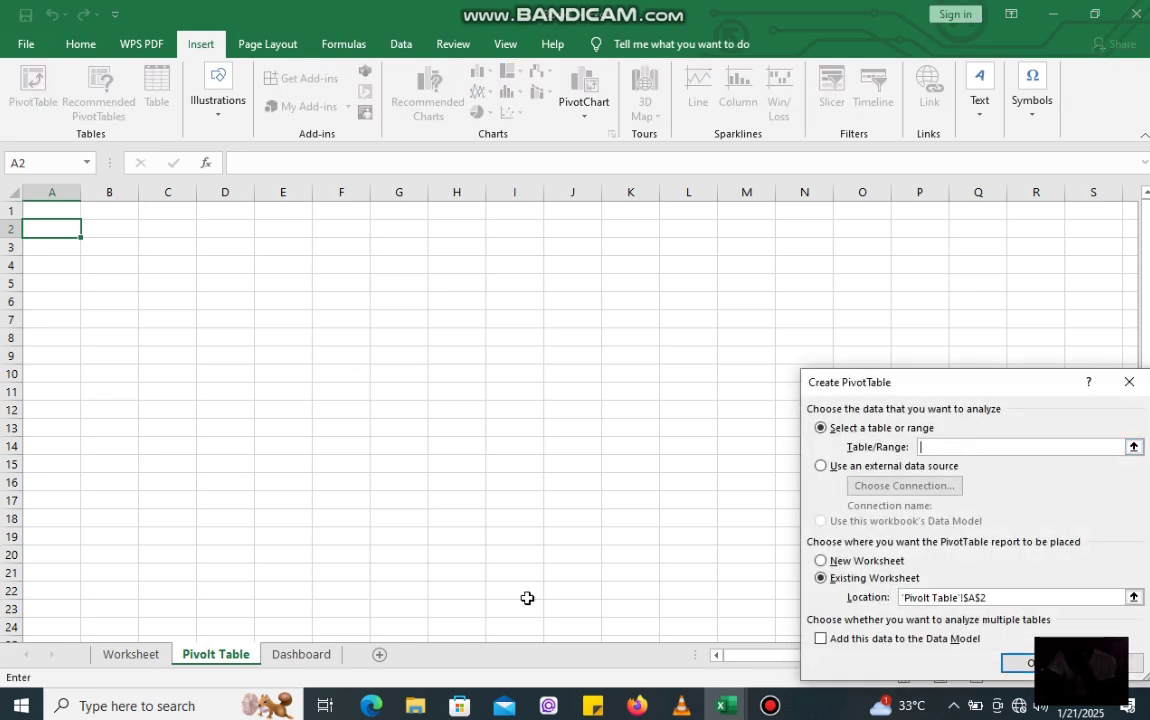
click(135, 655)
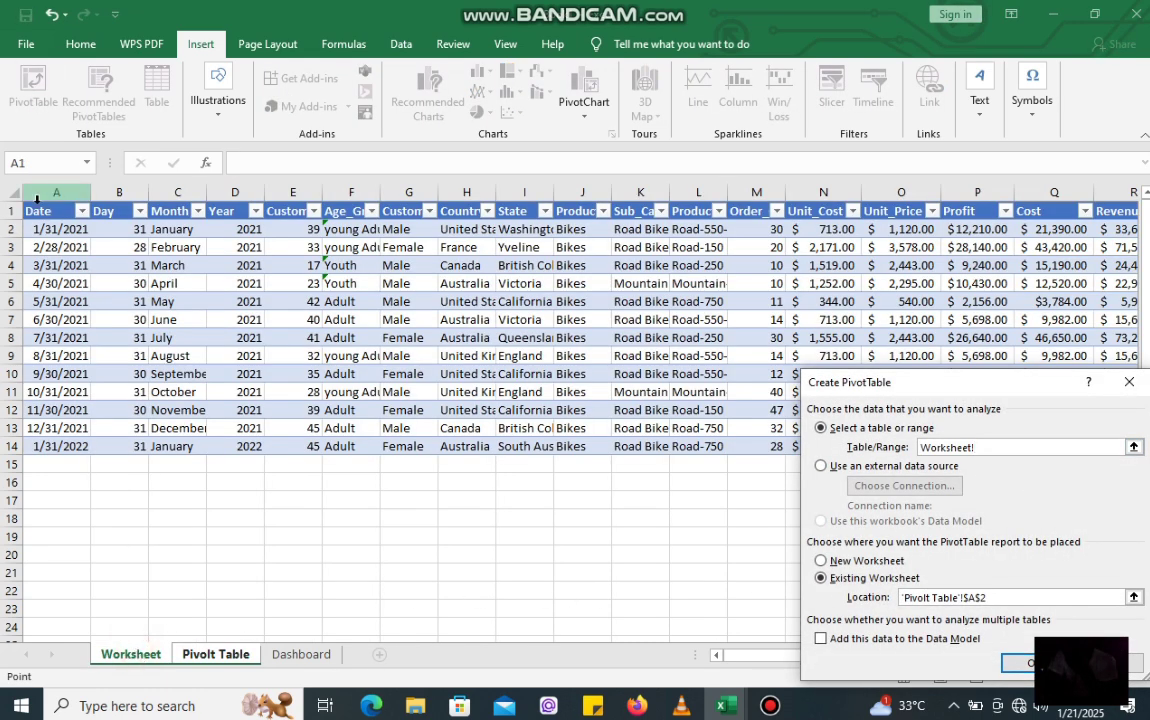
click(59, 213)
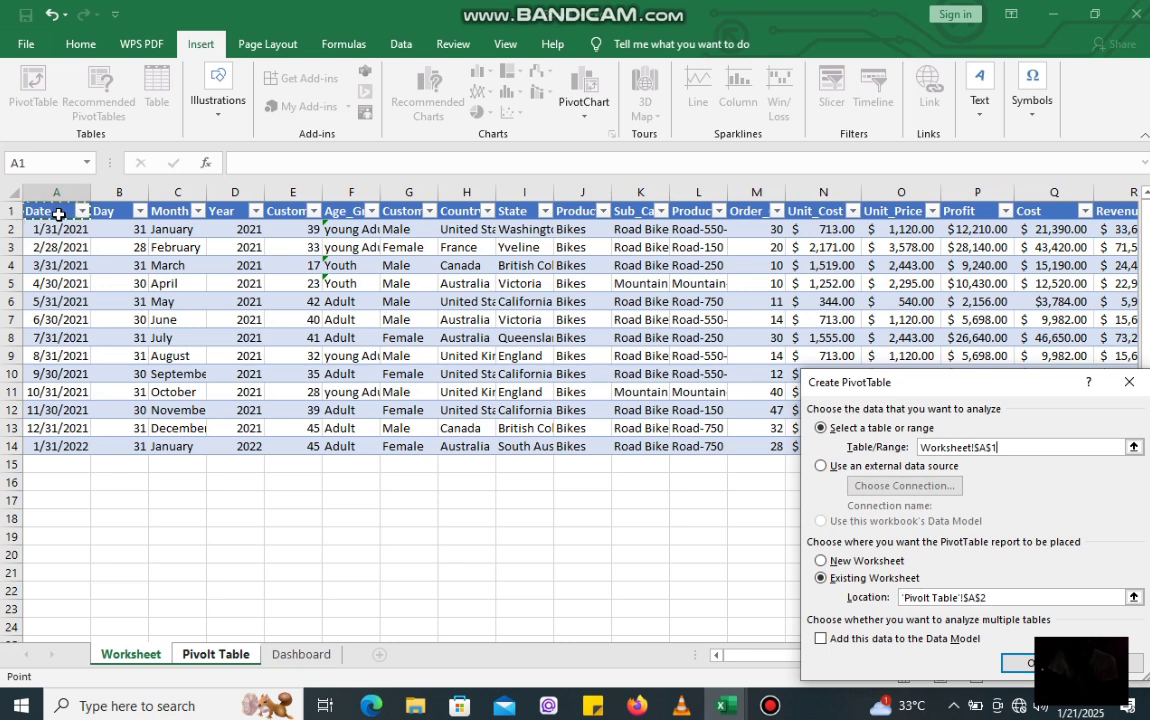
key(ctrl+shift+Right)
key(ctrl+shift+Down)
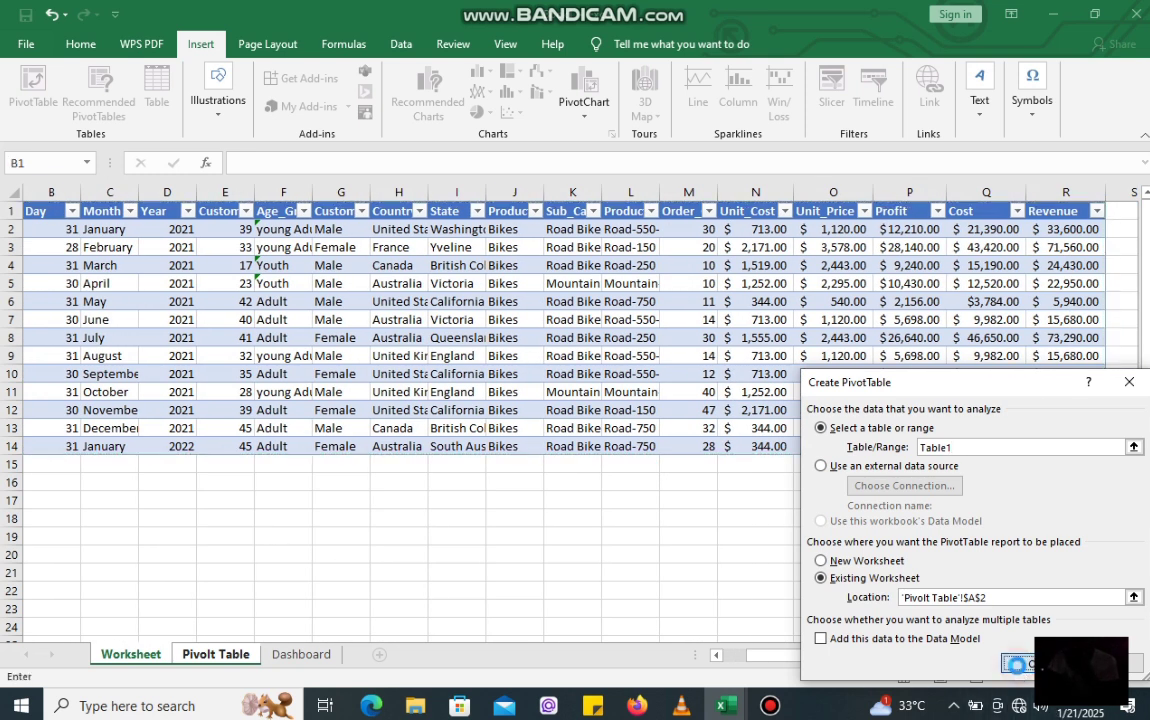
click(1020, 663)
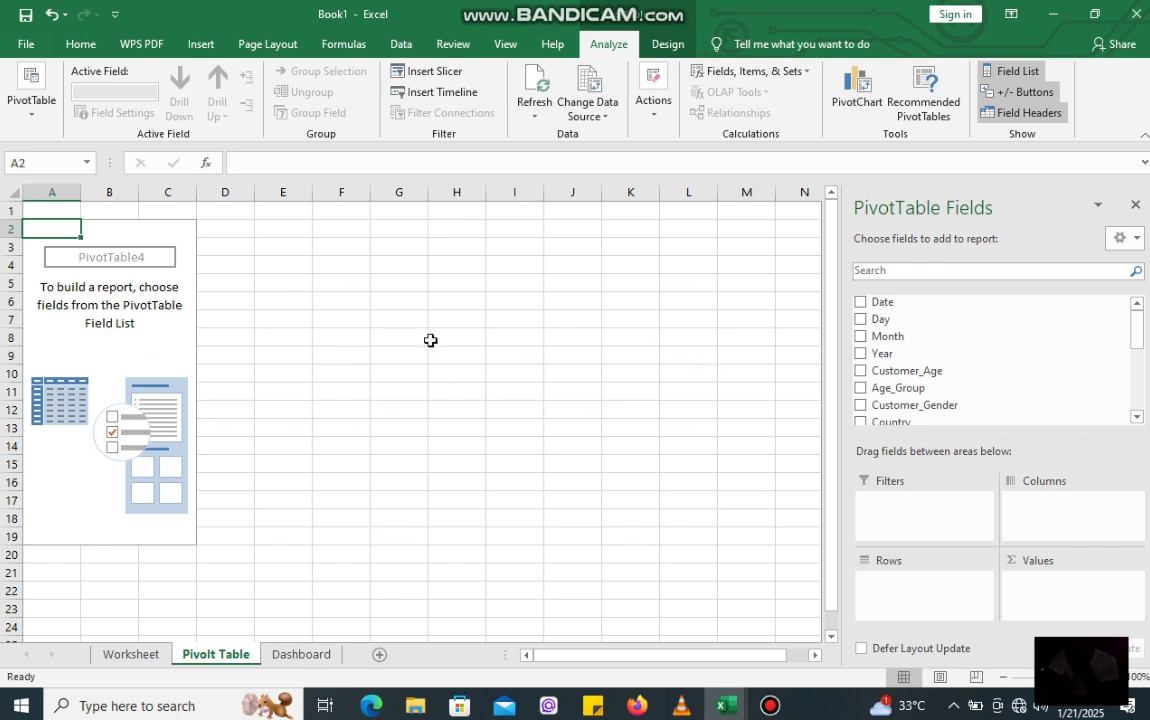
Lay out the pivot table with Customer_Gender as rows, Age_Group as columns and the sum of Customer_Age as values
drag(832, 300, 830, 380)
drag(837, 267, 837, 233)
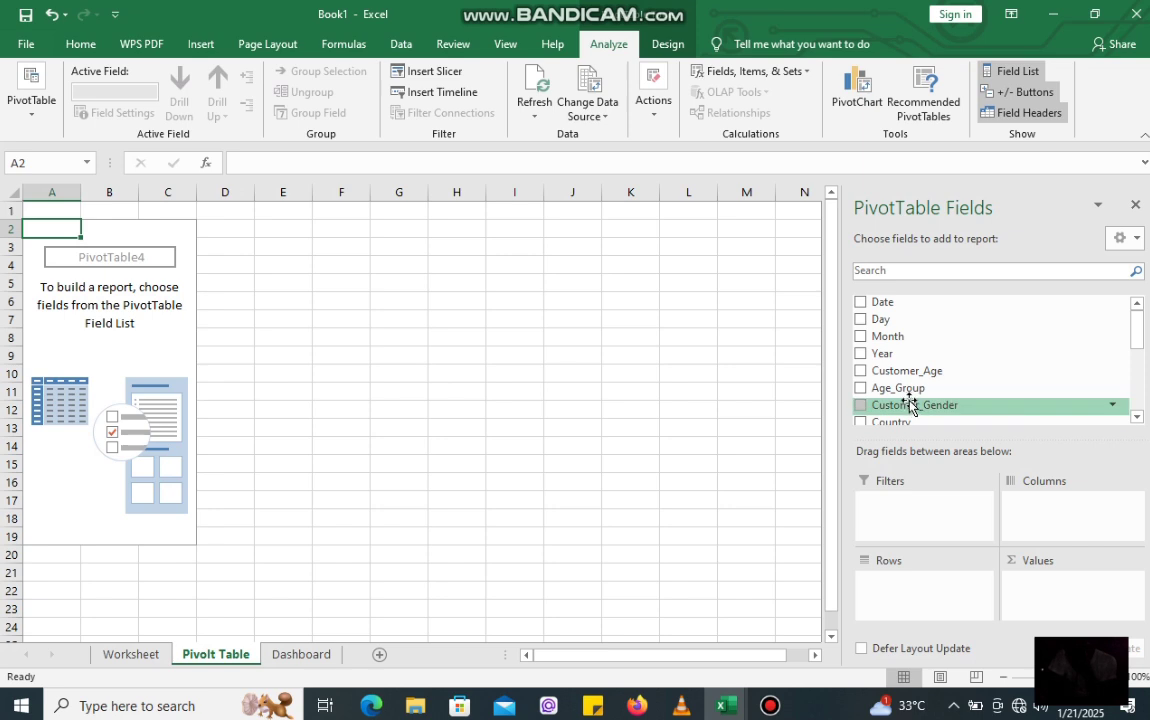
drag(928, 407, 921, 587)
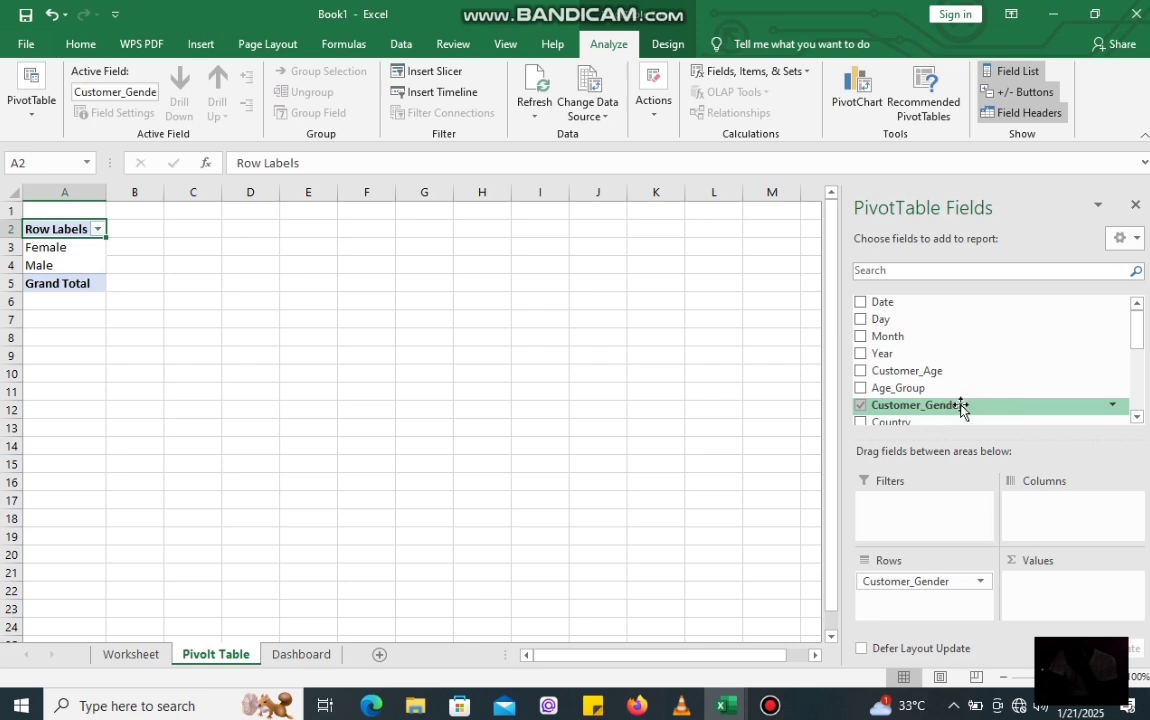
drag(906, 388, 1050, 527)
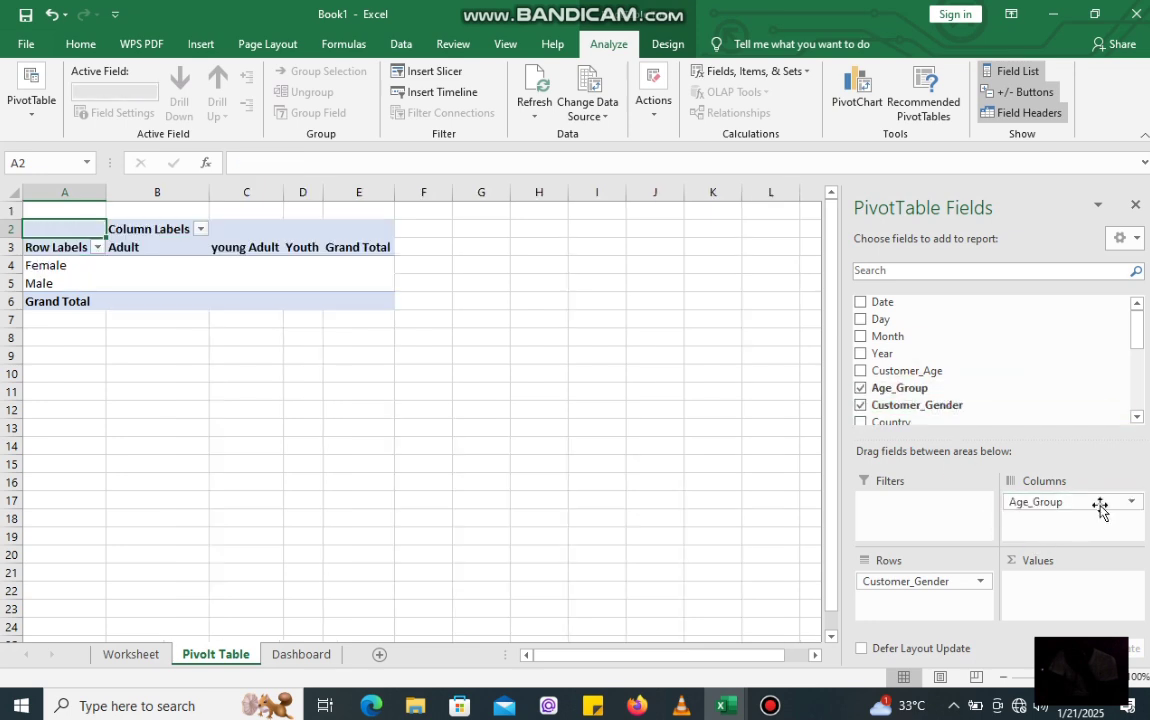
drag(913, 379, 1053, 605)
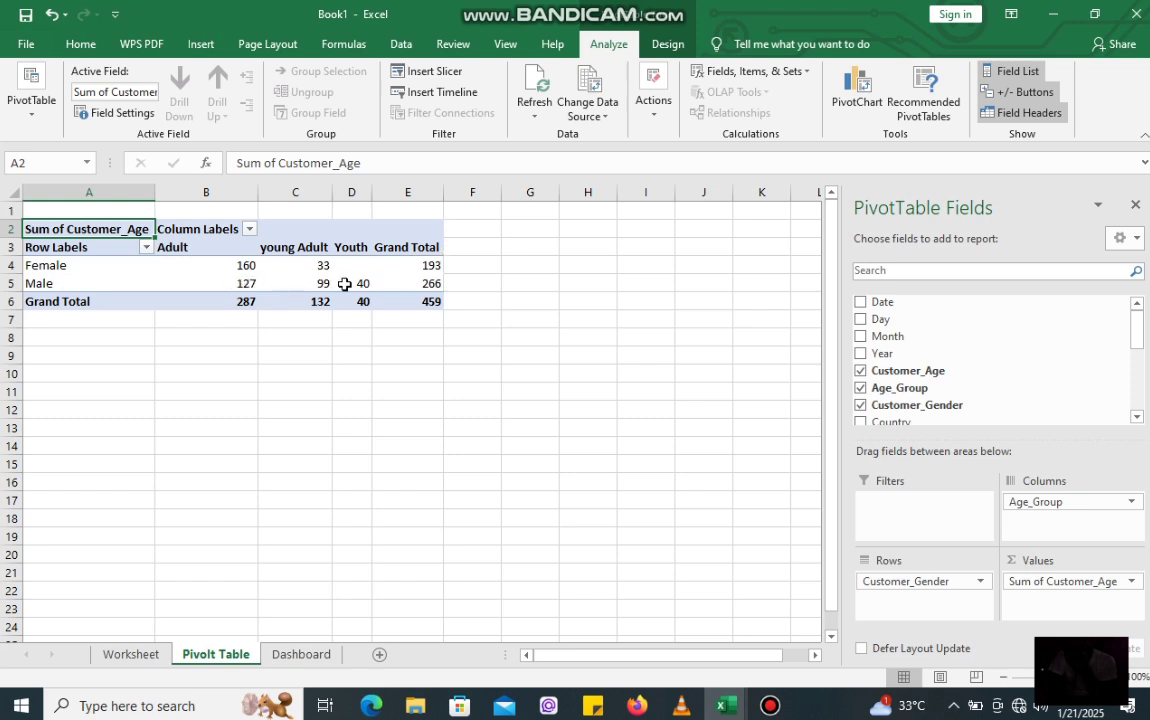
Insert a 3-D clustered column chart from the pivot table, place it beside the table and hide the field list
click(281, 252)
click(192, 44)
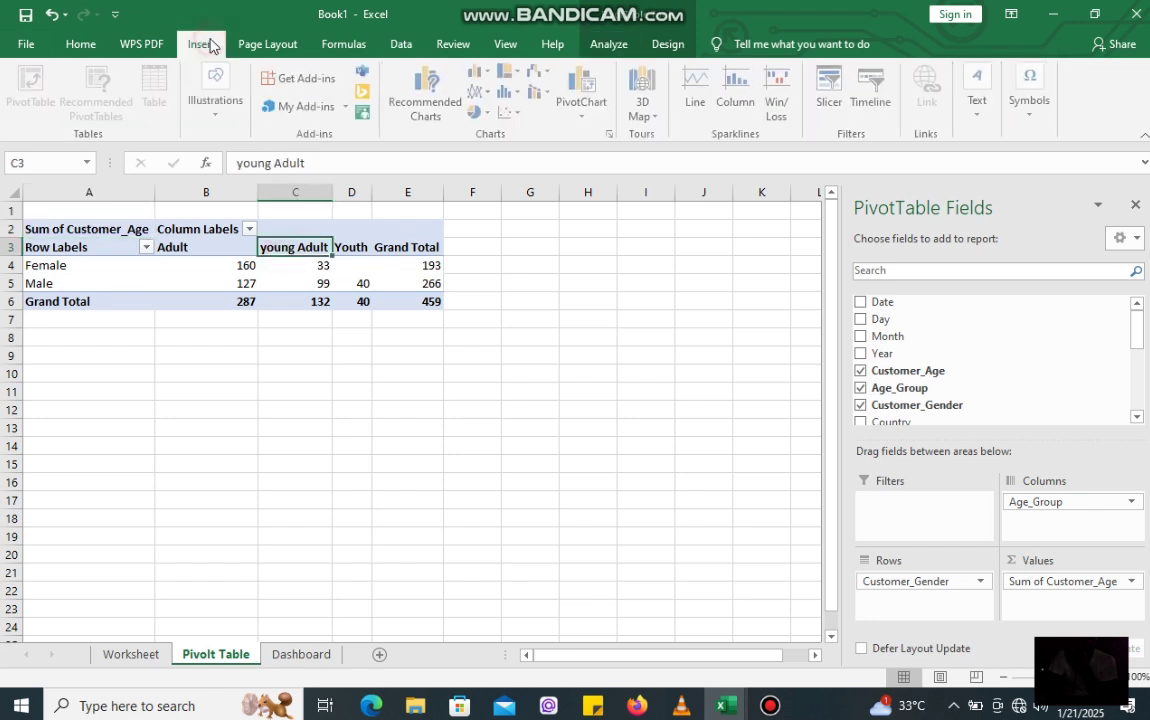
click(481, 72)
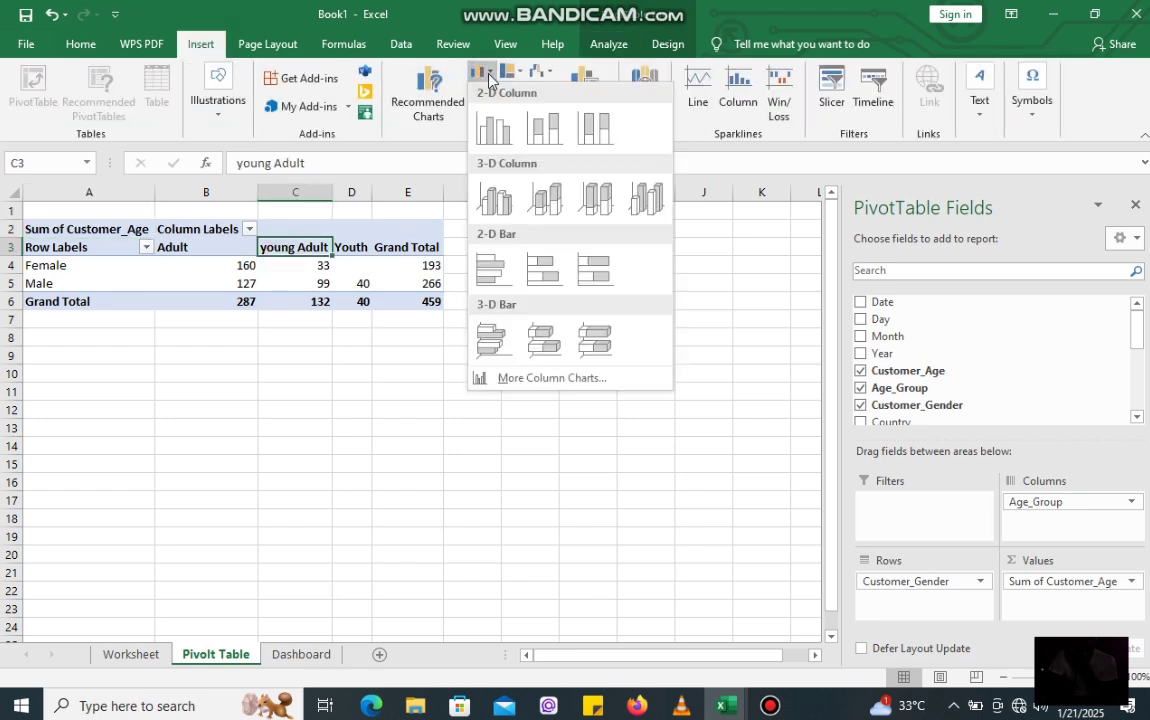
click(493, 201)
click(448, 340)
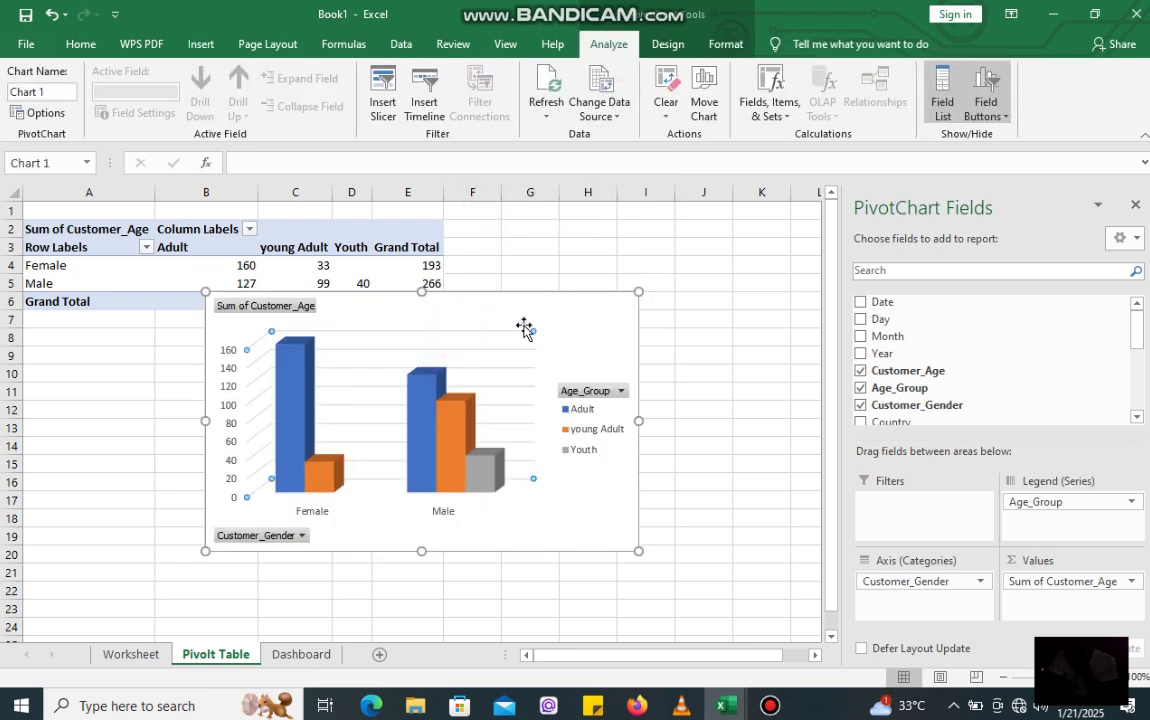
drag(400, 317, 639, 248)
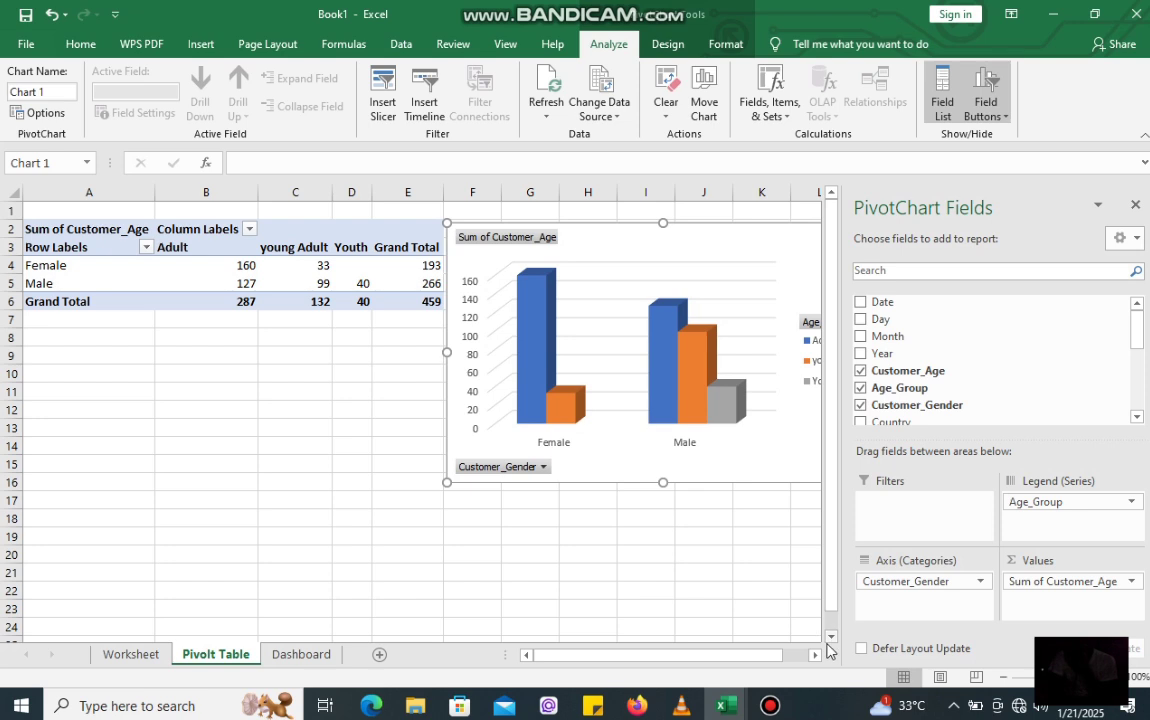
click(1136, 207)
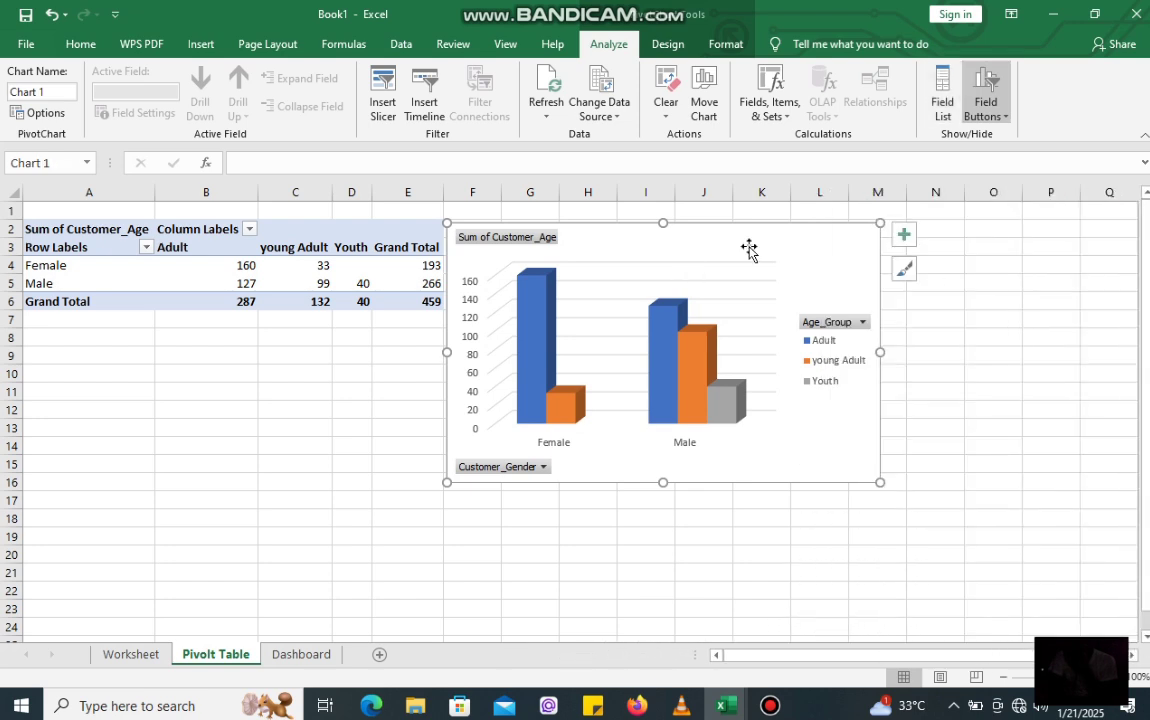
Add a chart title and a data table to the column chart
click(903, 240)
click(947, 293)
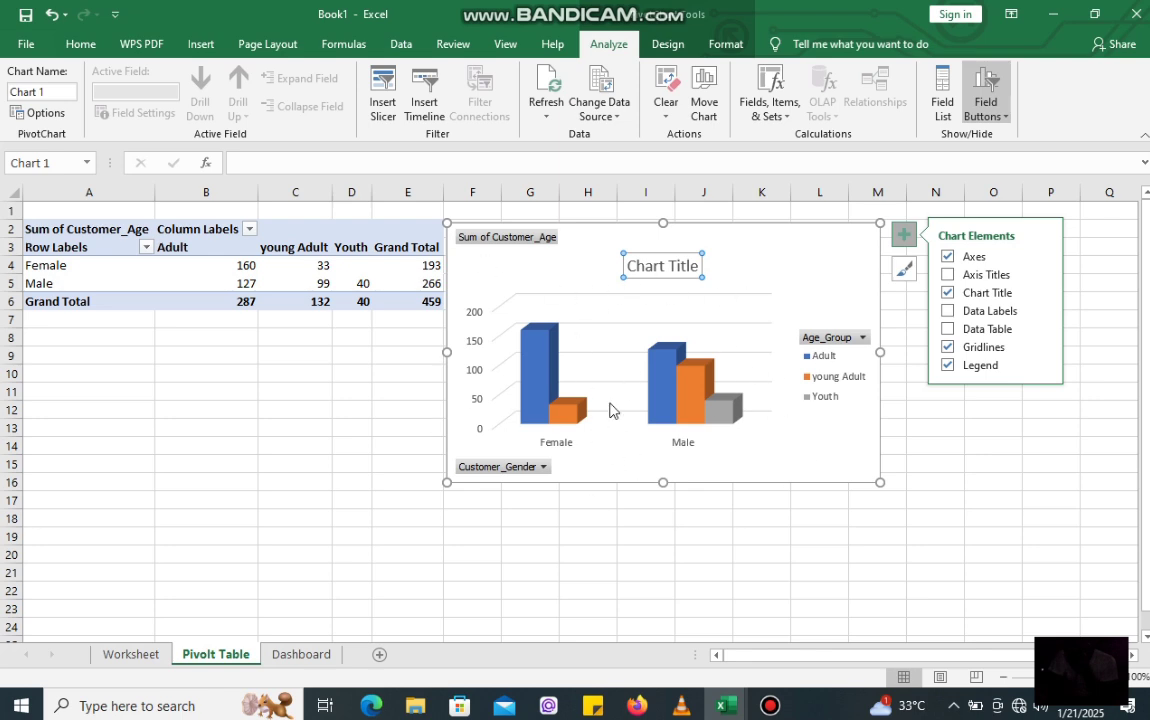
click(947, 330)
click(948, 329)
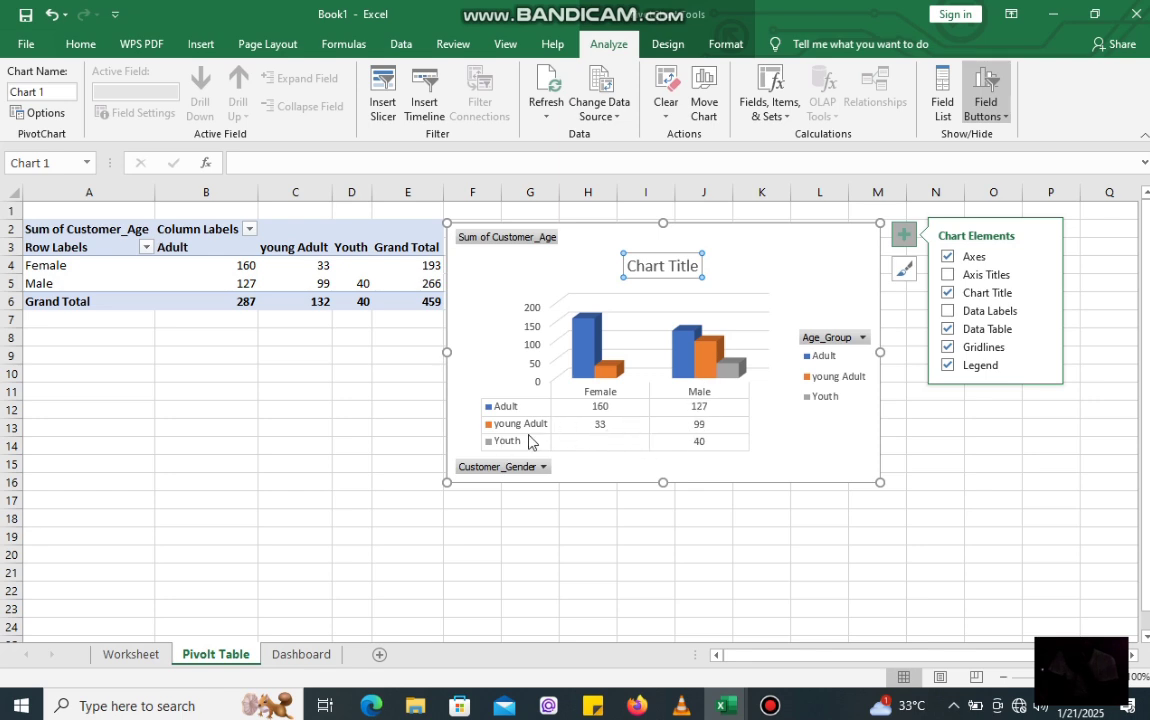
click(282, 536)
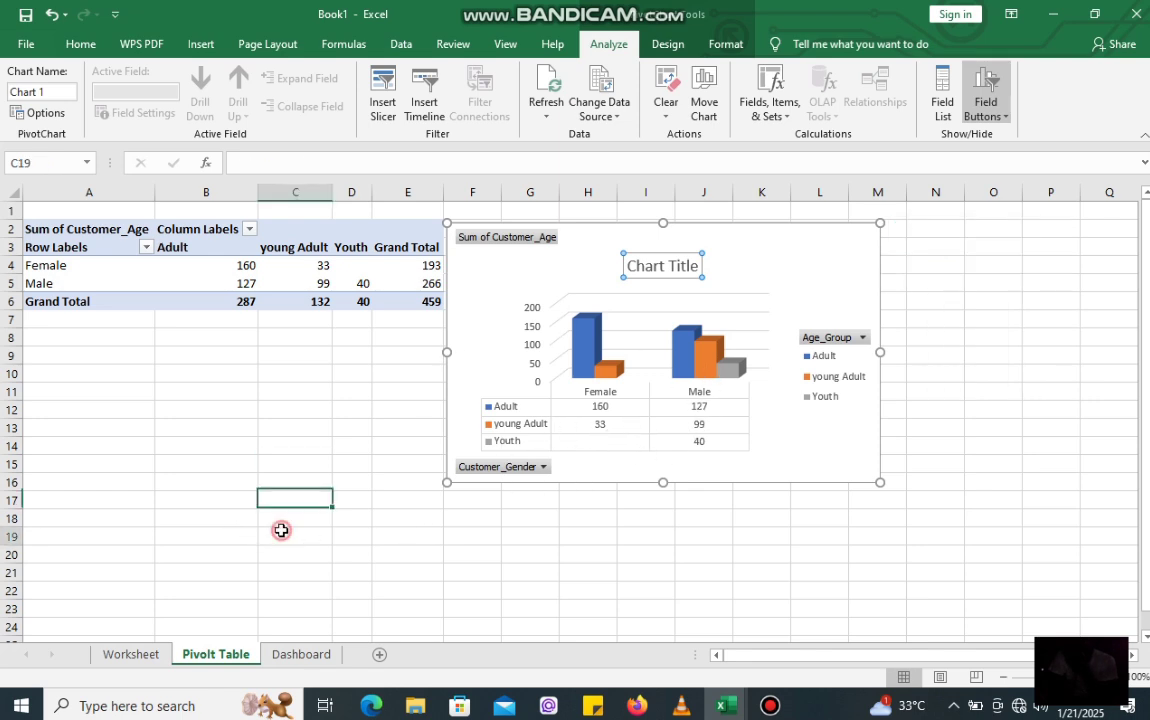
Insert a second PivotTable at cell A20 of the Pivolt Table sheet, using the entire data table on the Worksheet sheet as its source
click(82, 558)
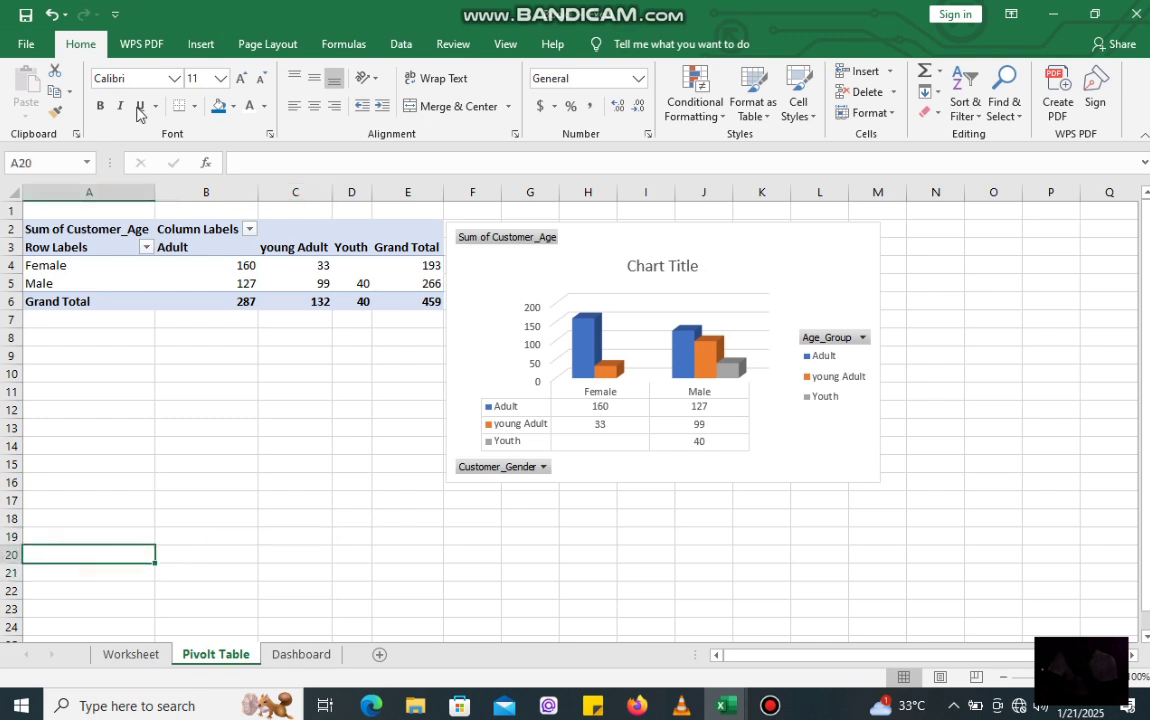
click(200, 44)
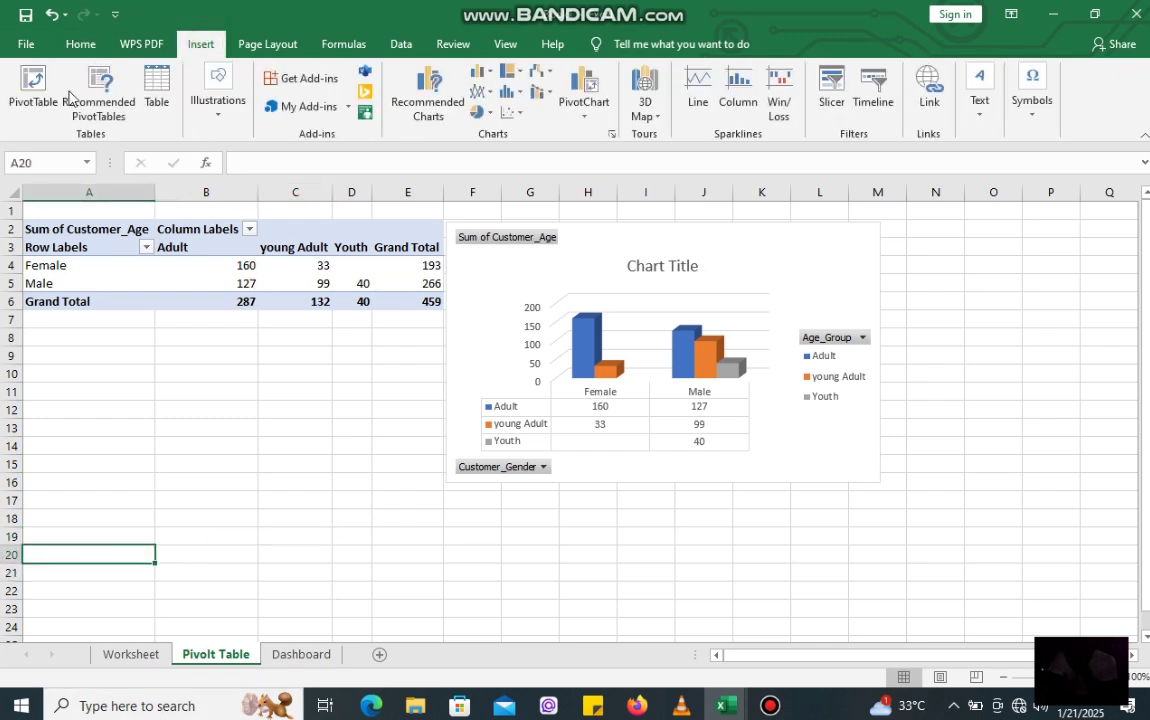
click(32, 88)
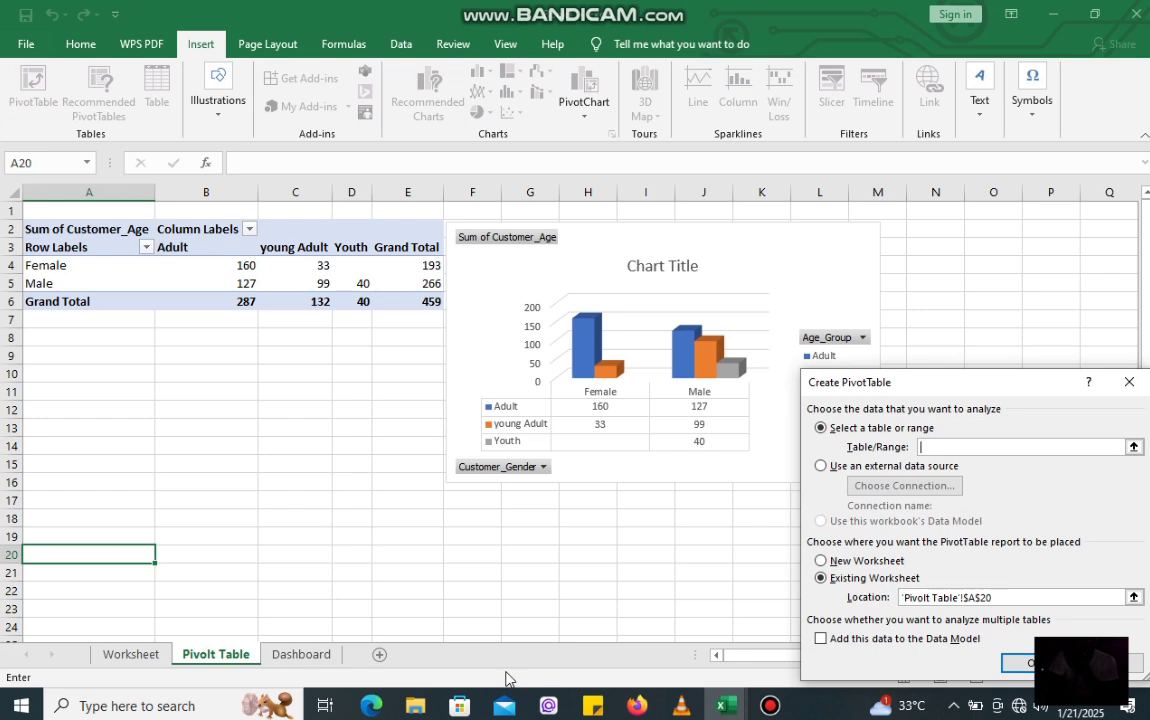
click(145, 654)
click(42, 211)
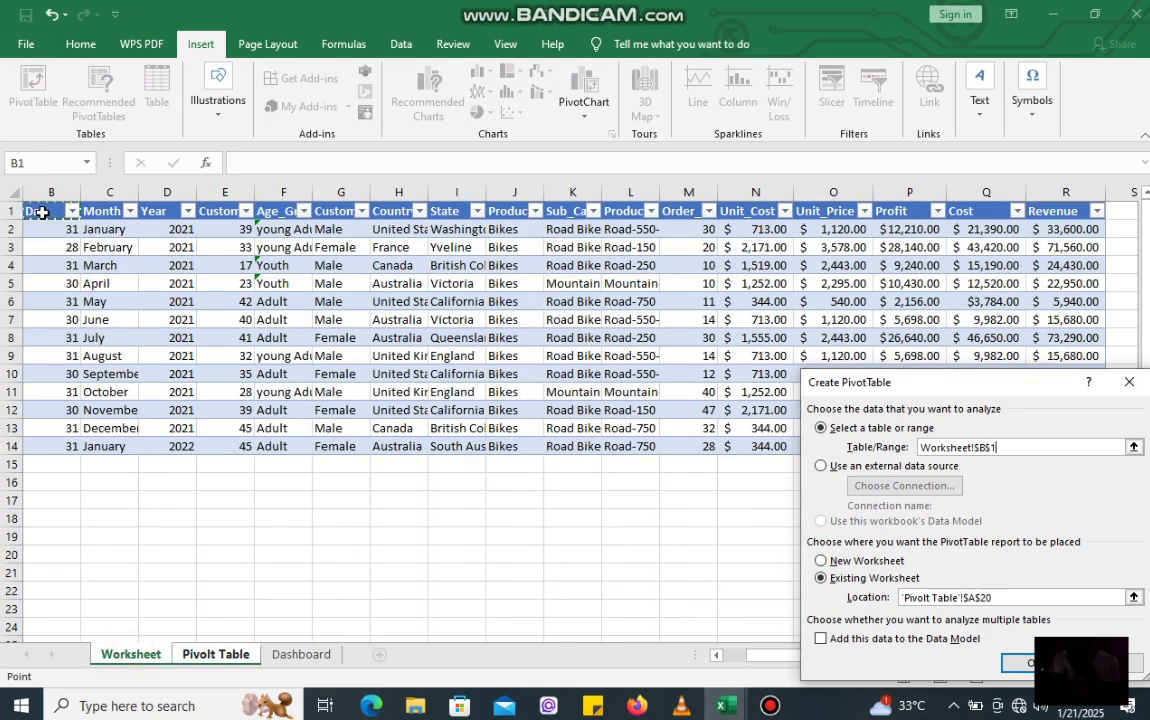
click(729, 662)
click(33, 210)
click(45, 247)
click(42, 211)
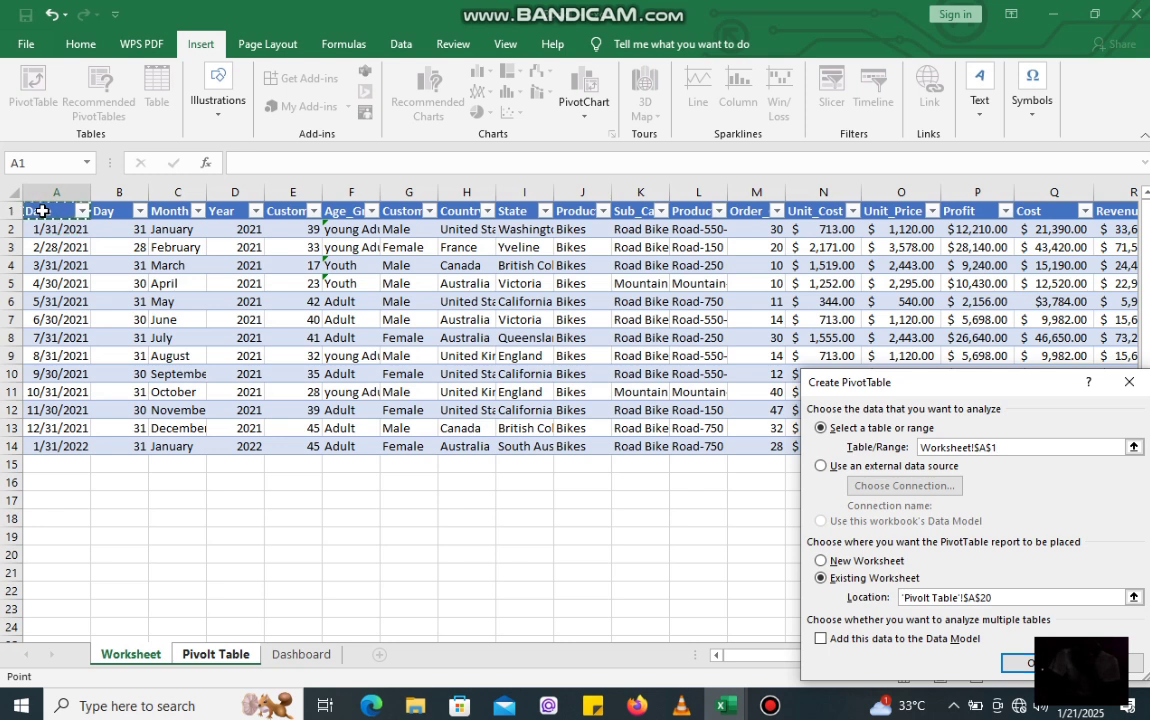
key(ctrl+a)
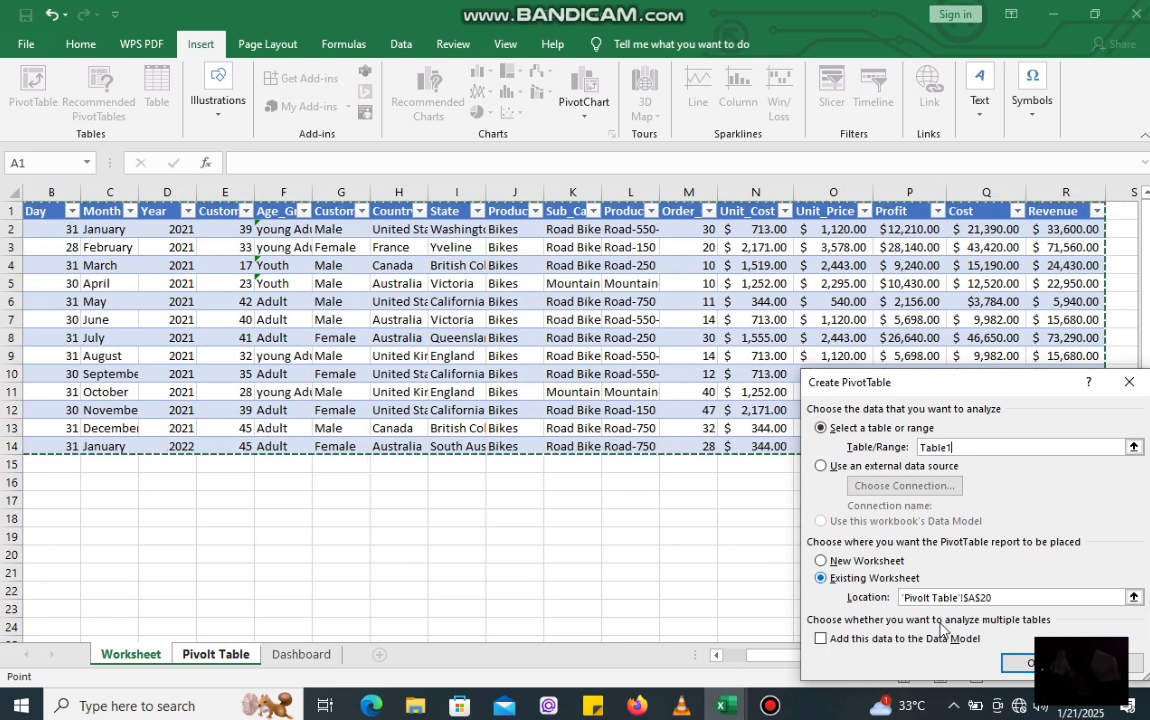
click(1022, 664)
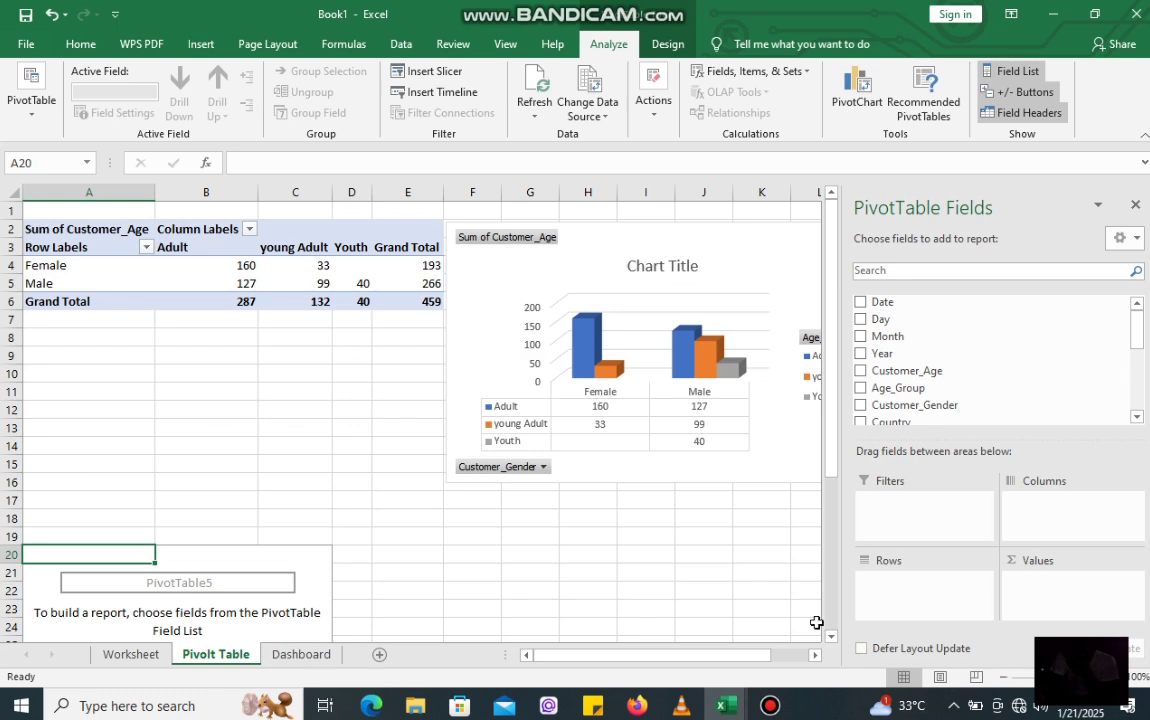
Lay out the second pivot table with Customer_Gender as rows, the count of Country as values and Country as columns
scroll(835, 640, down, 2)
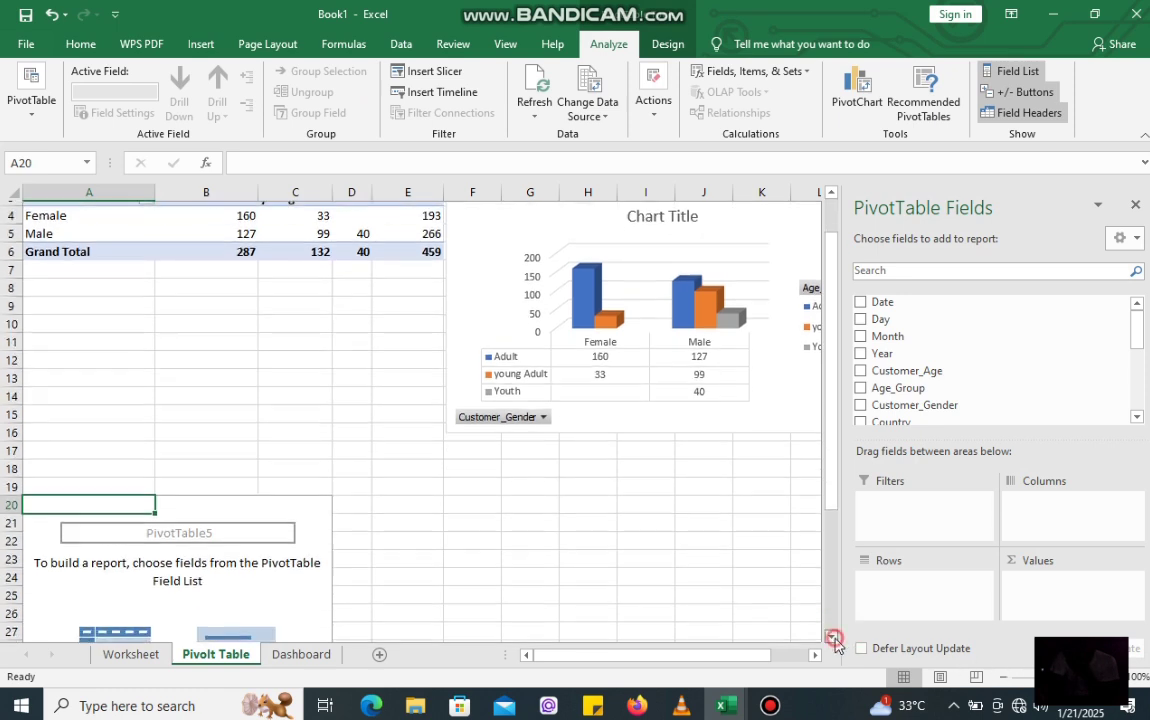
drag(933, 410, 916, 600)
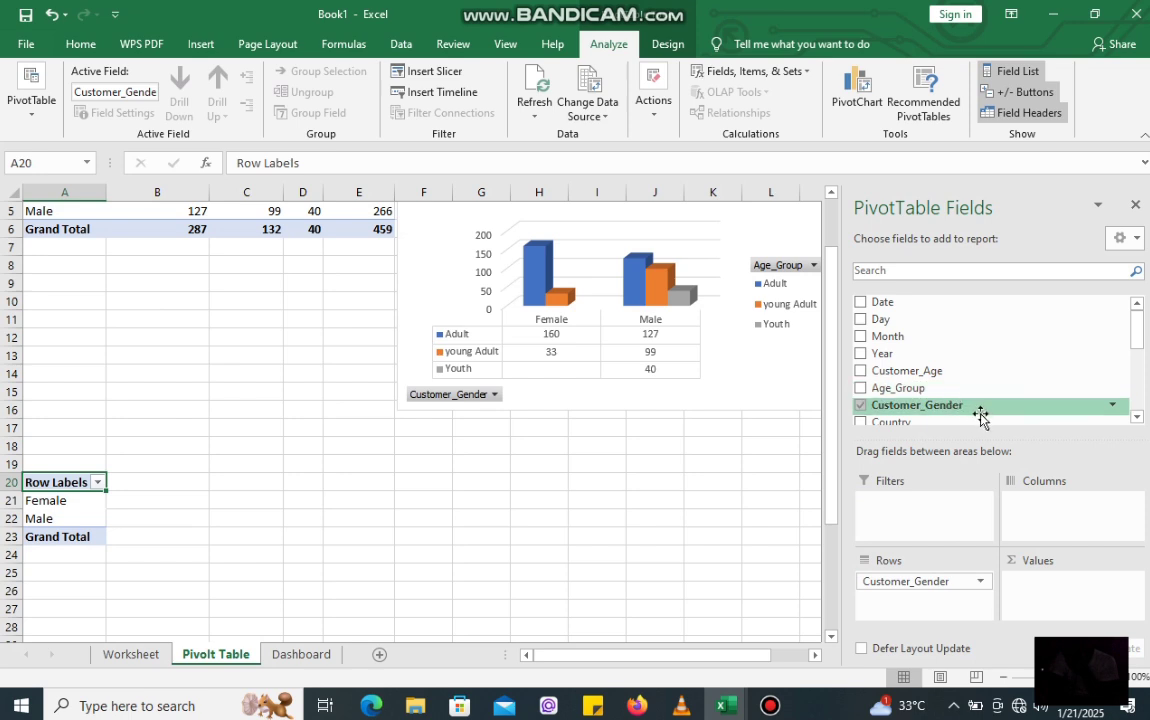
click(1136, 418)
click(1136, 418)
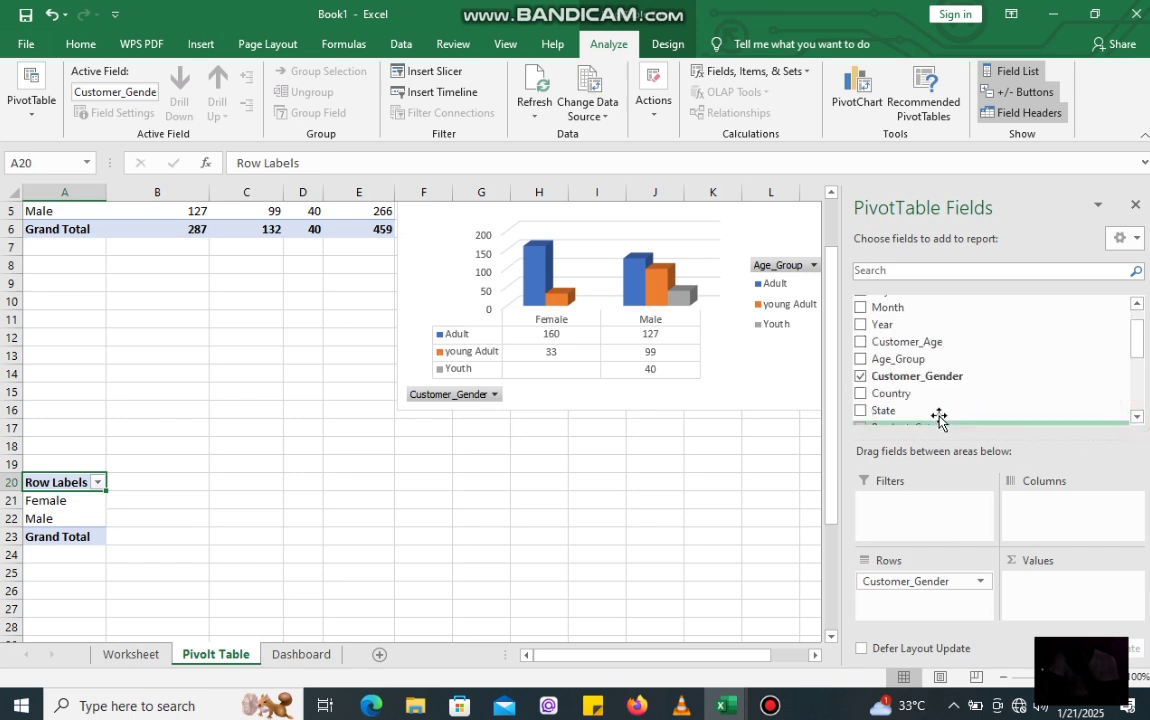
drag(919, 396, 1038, 625)
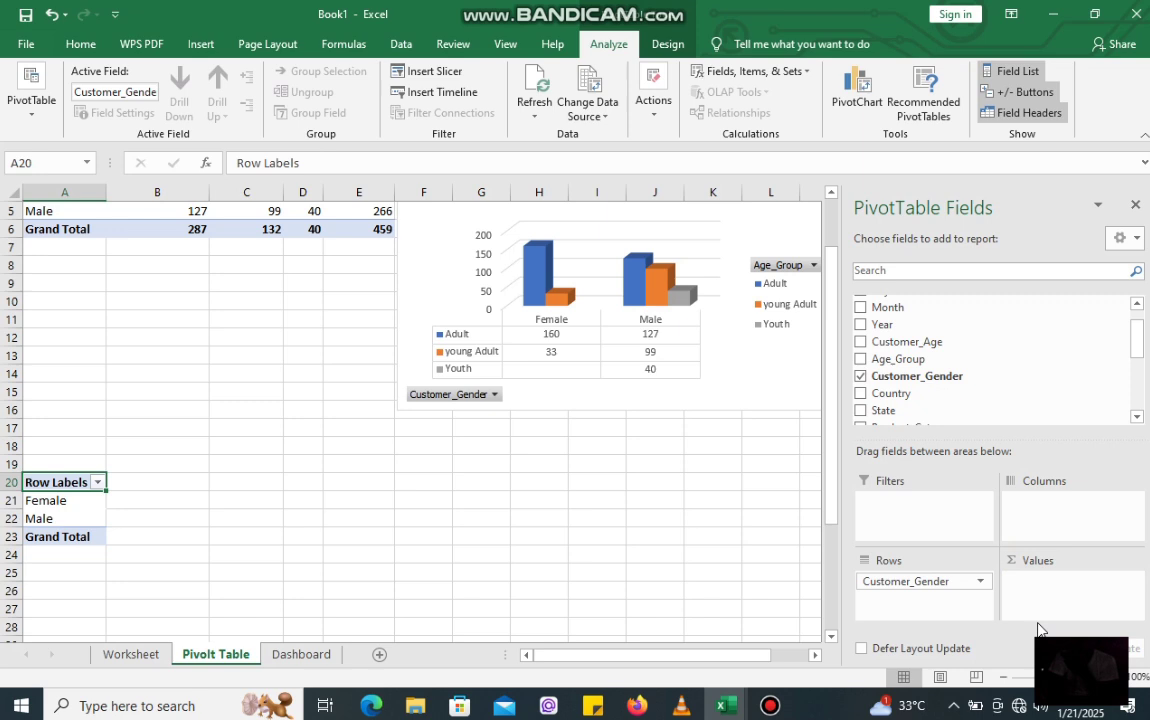
drag(900, 393, 1035, 485)
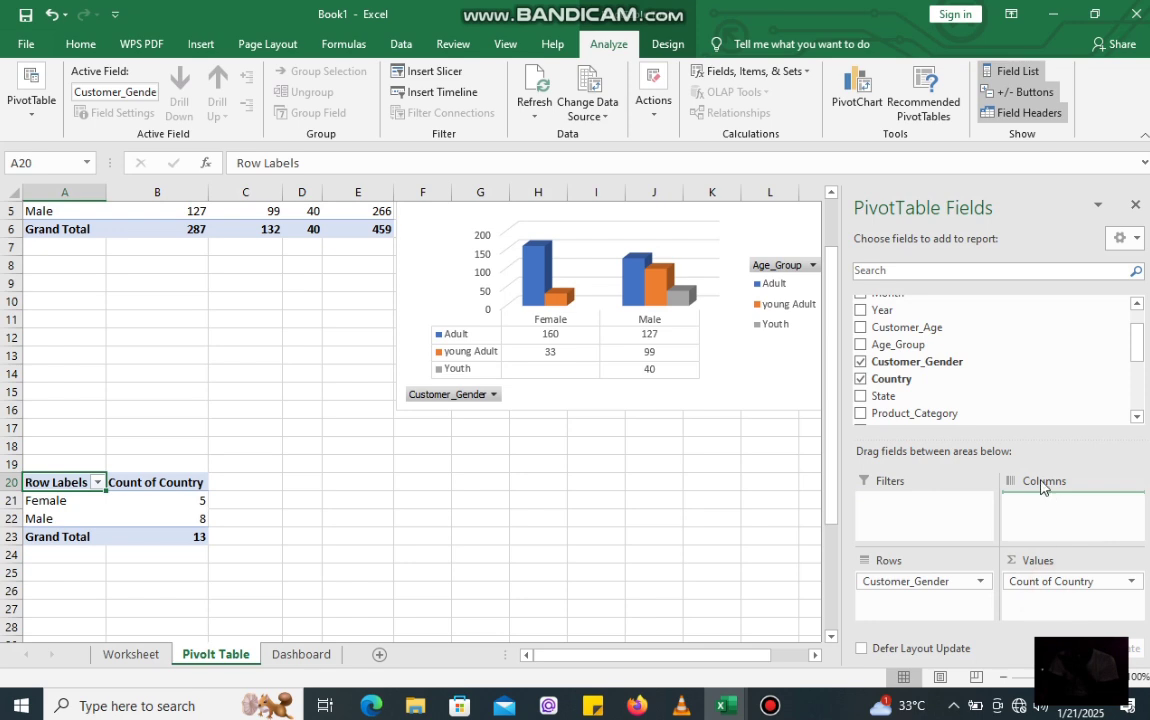
Add the count of State as the second pivot table's values and place a 3-D clustered column chart of it beside the table
drag(893, 401, 1045, 600)
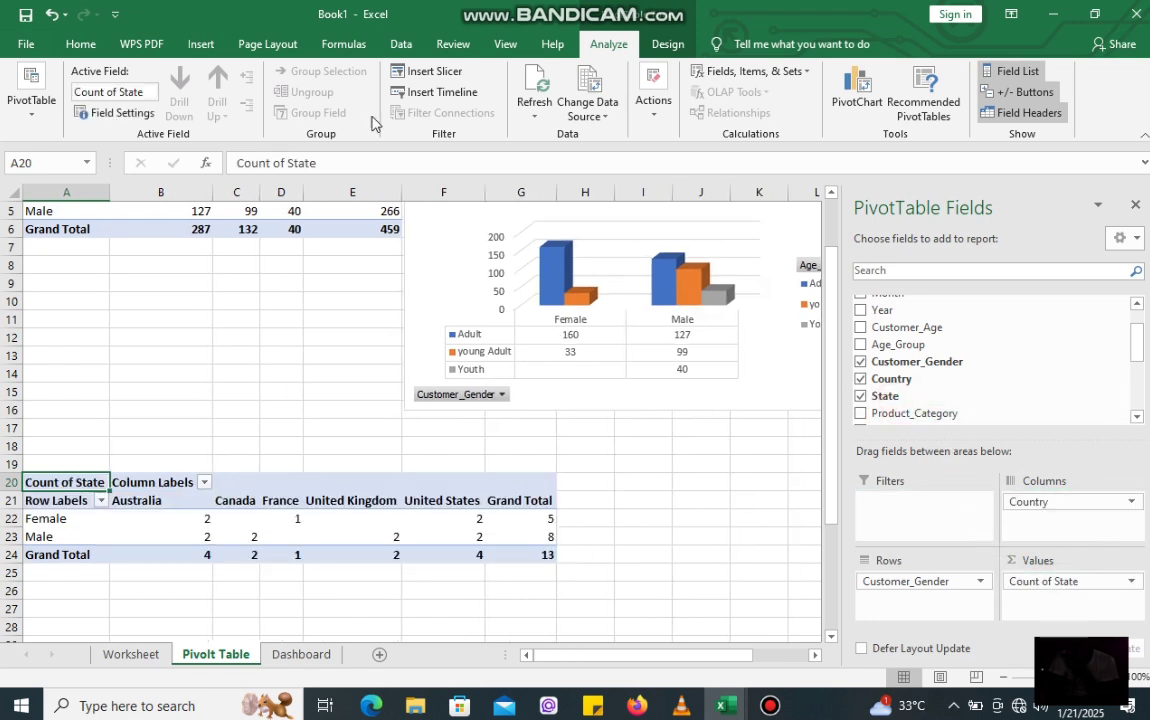
click(201, 44)
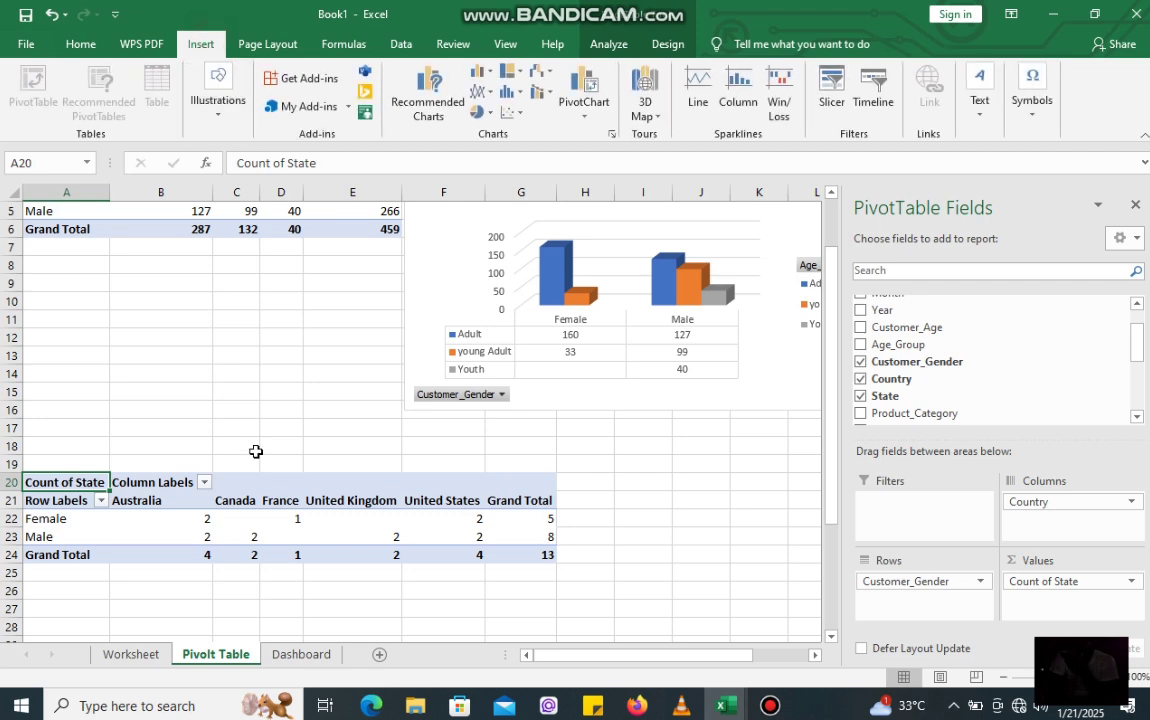
click(289, 516)
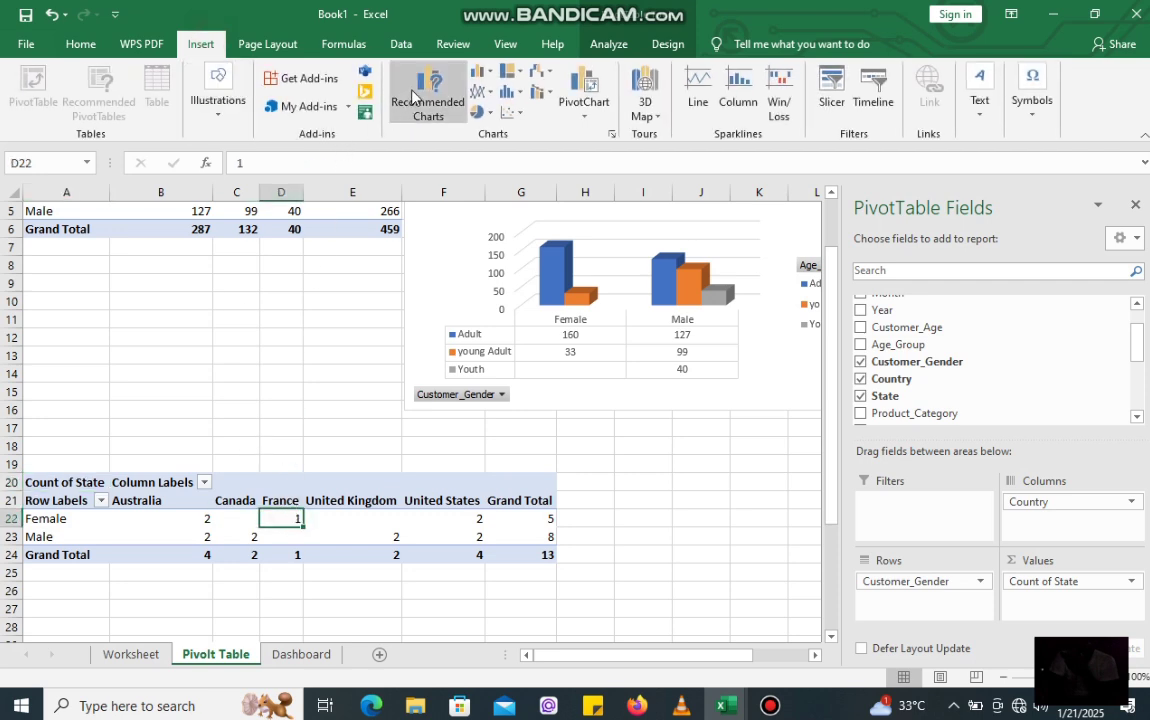
click(481, 71)
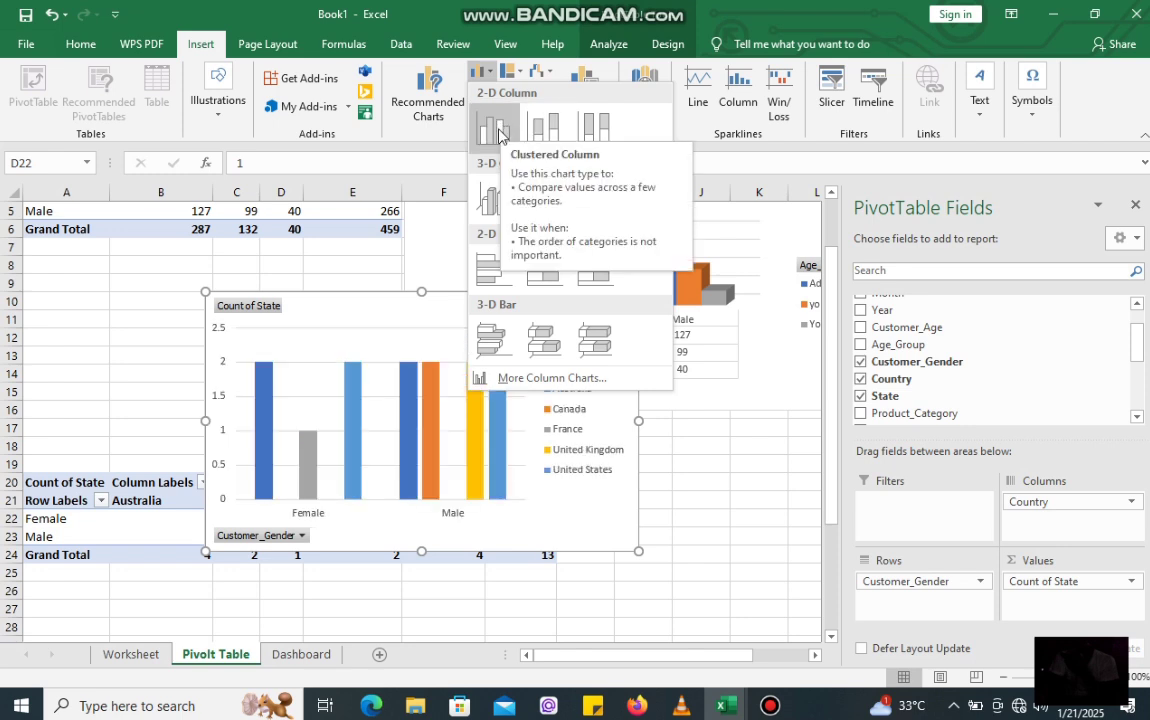
click(488, 198)
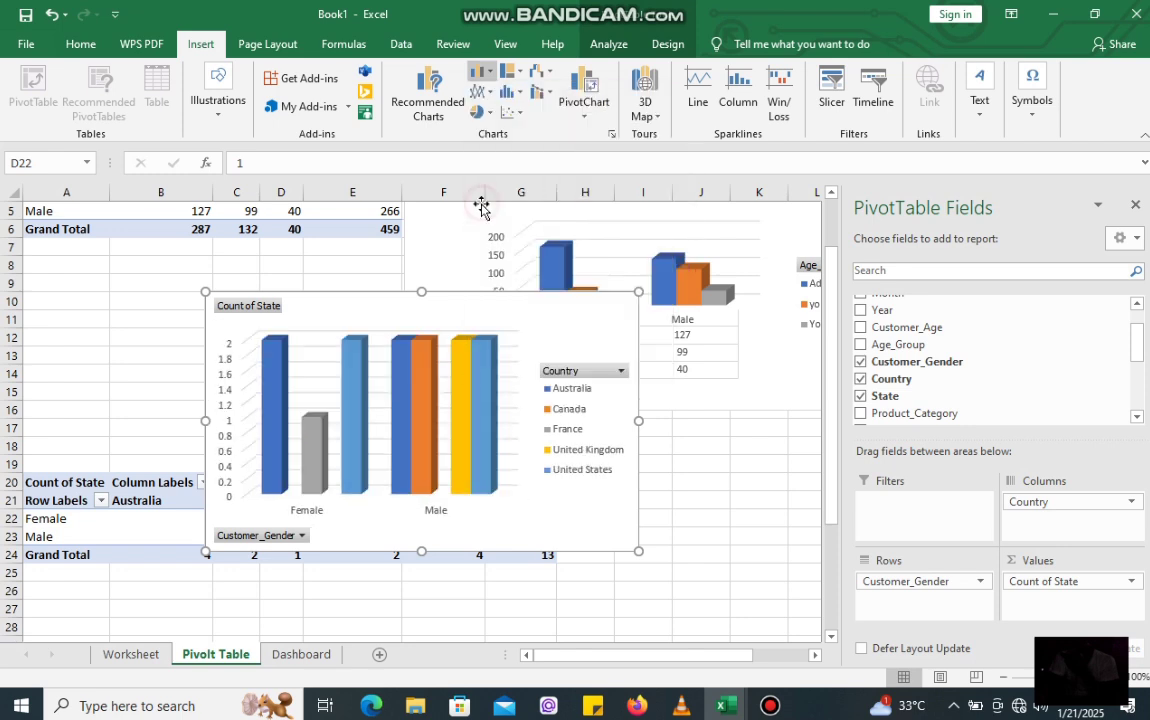
drag(463, 322, 798, 500)
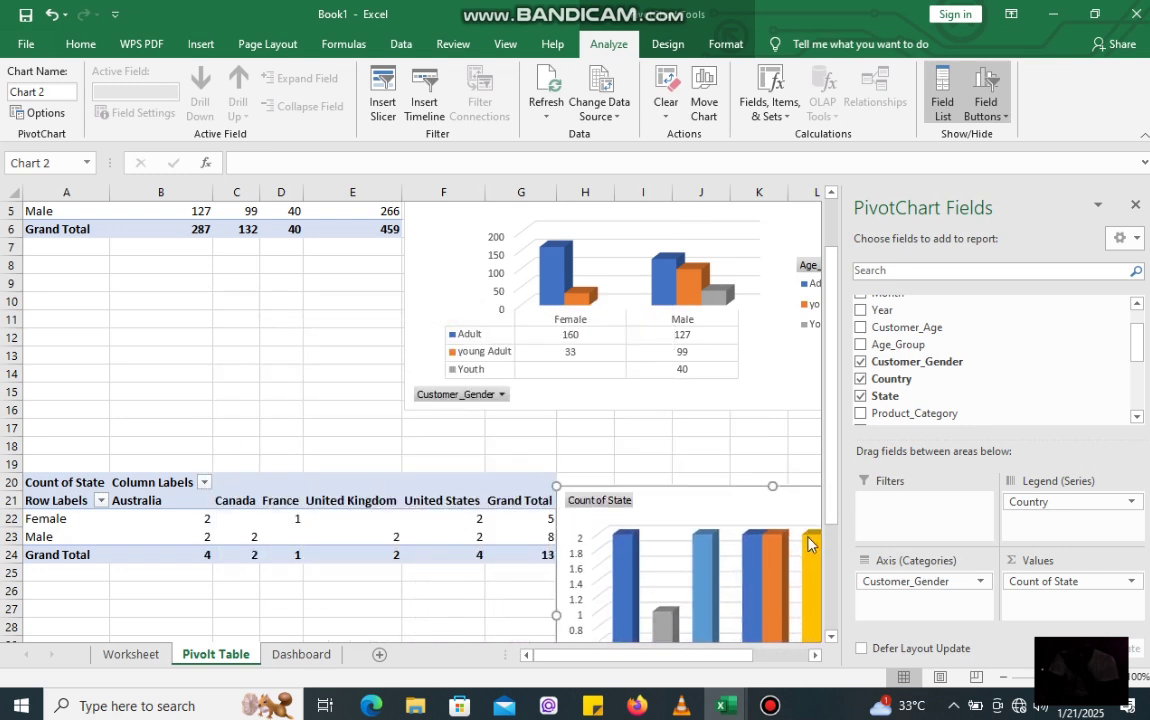
click(1135, 206)
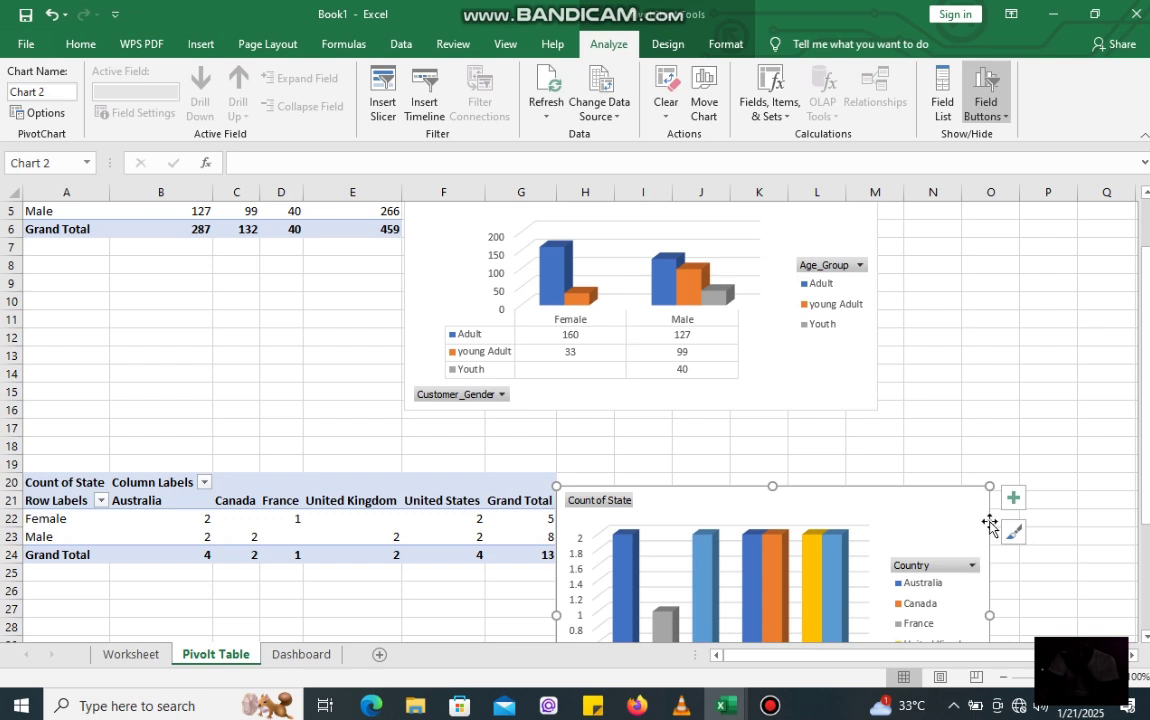
Add a chart title without a data table to the Count of State chart and shift the chart slightly away from the pivot table
click(1012, 500)
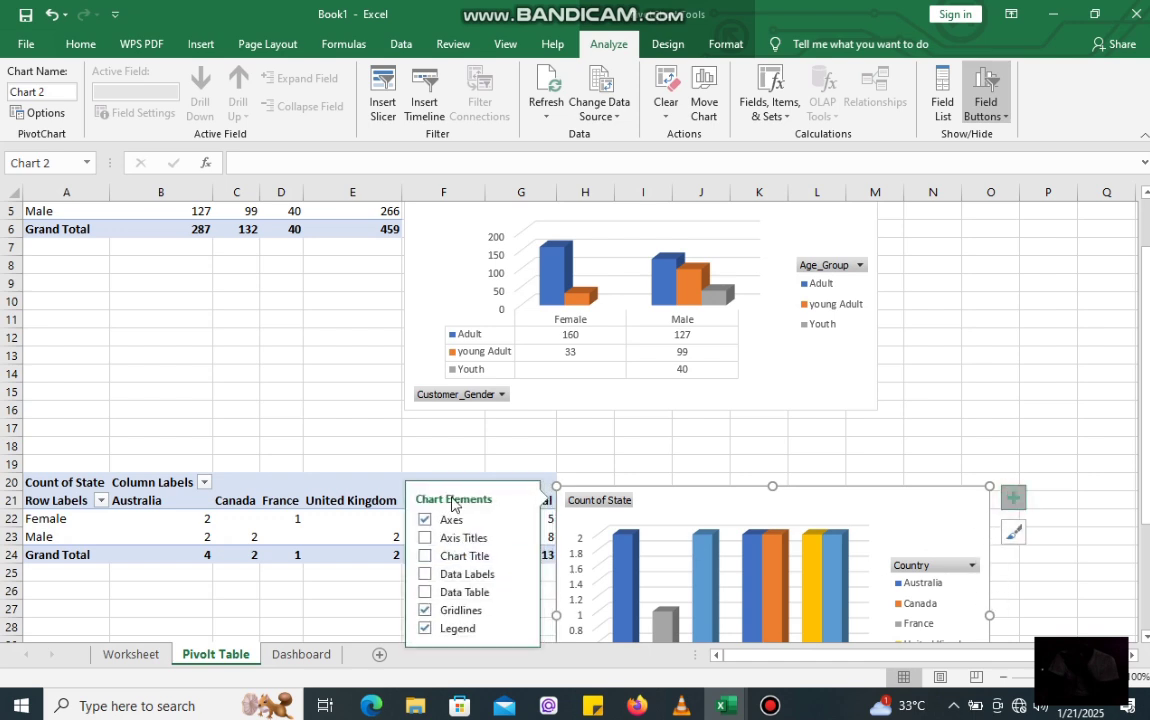
click(426, 556)
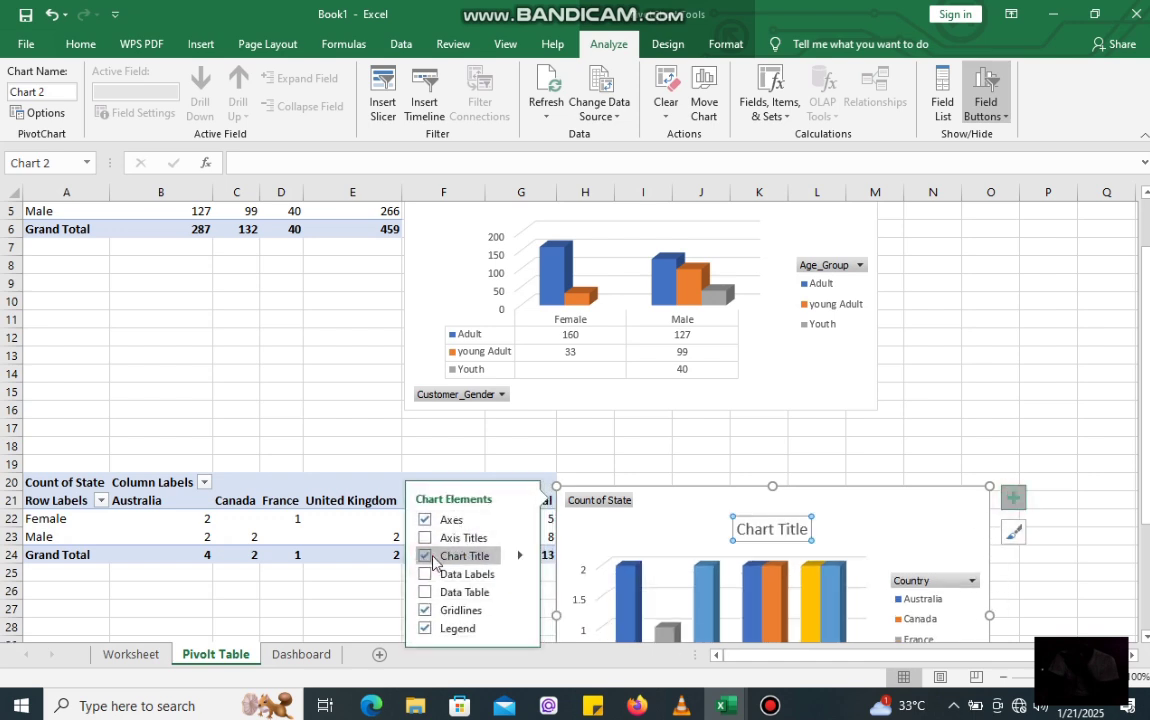
click(426, 592)
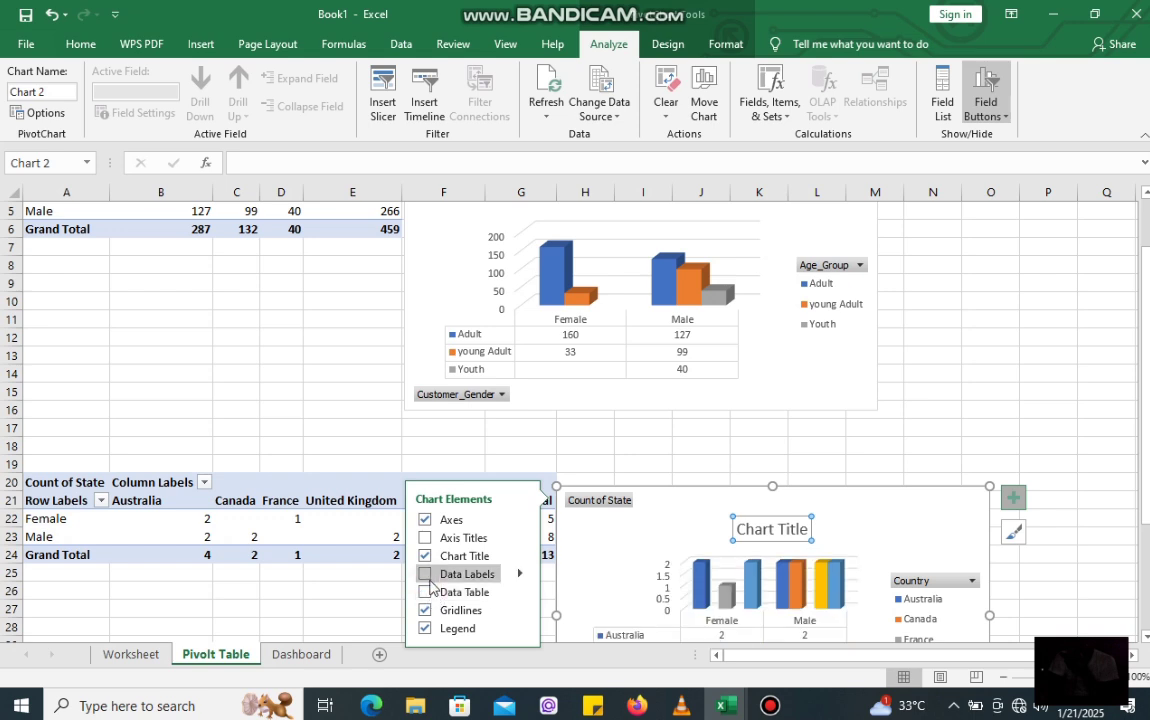
click(426, 592)
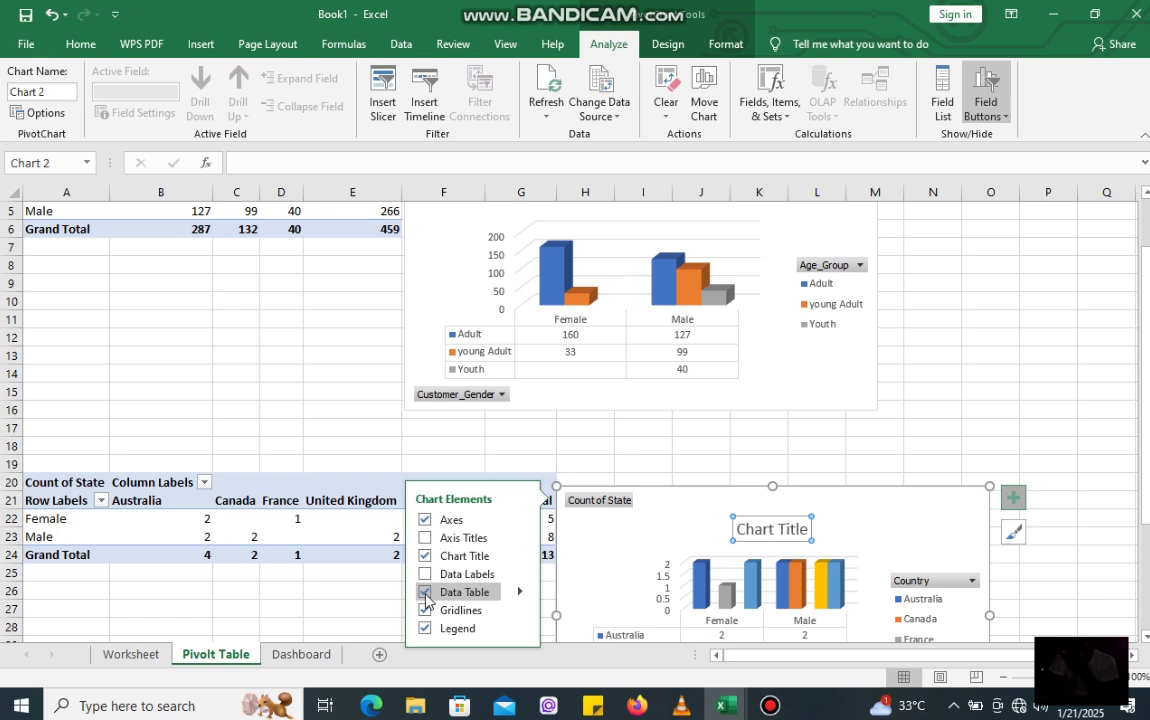
click(426, 594)
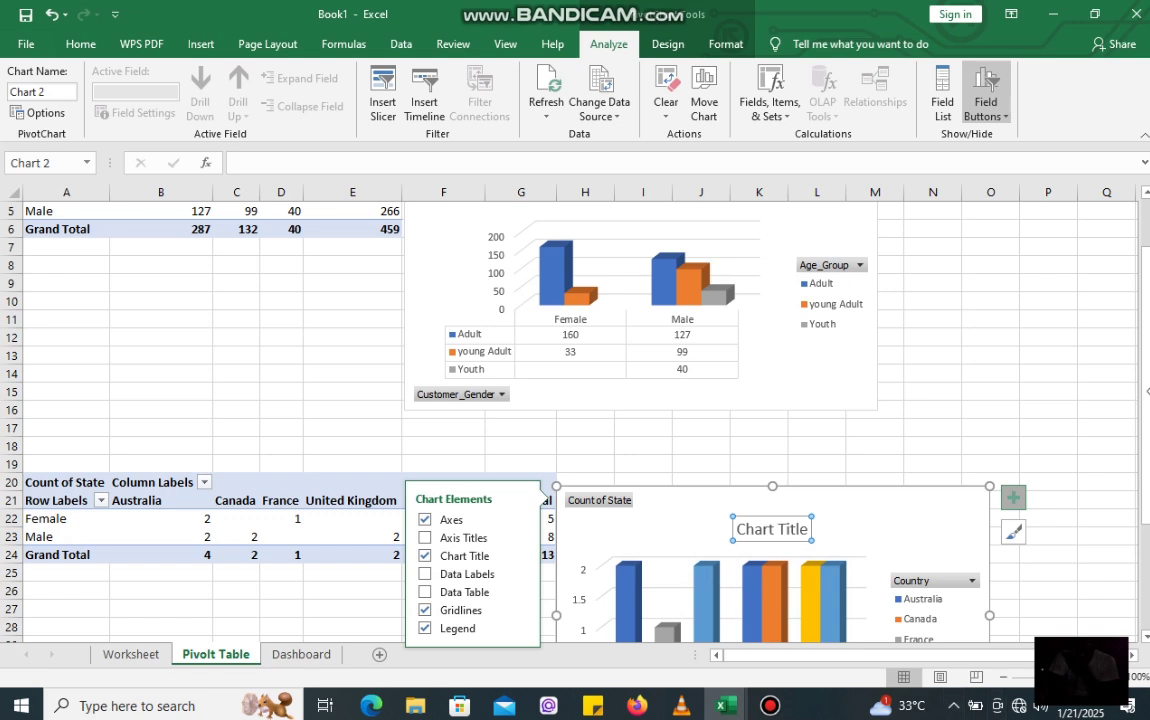
drag(1135, 372, 1132, 531)
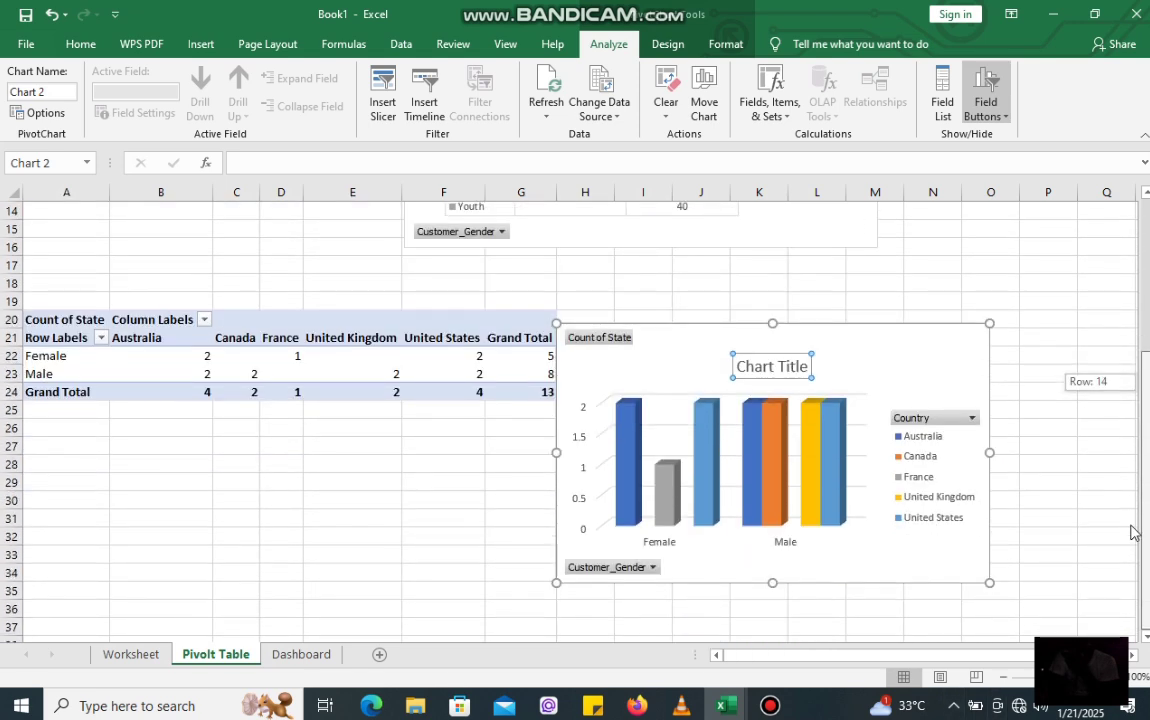
drag(700, 328, 724, 324)
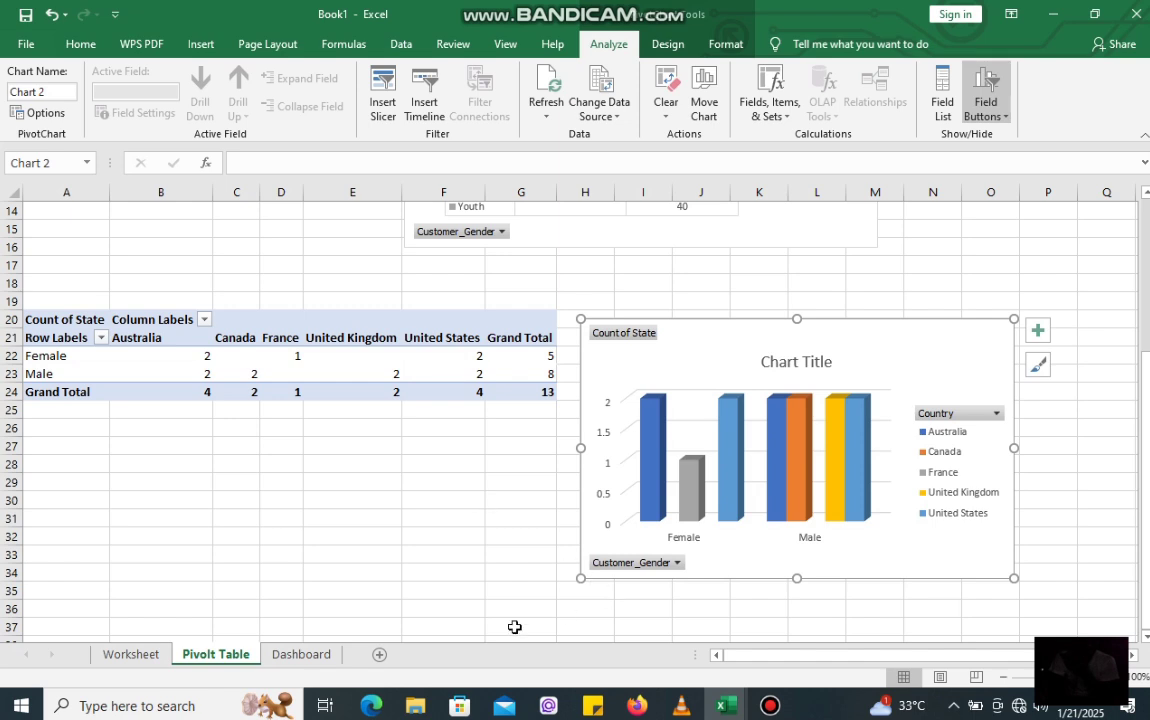
Insert a third PivotTable at cell A38 of the Pivolt Table sheet, using the entire data table on the Worksheet sheet as its source
scroll(557, 444, down, 1)
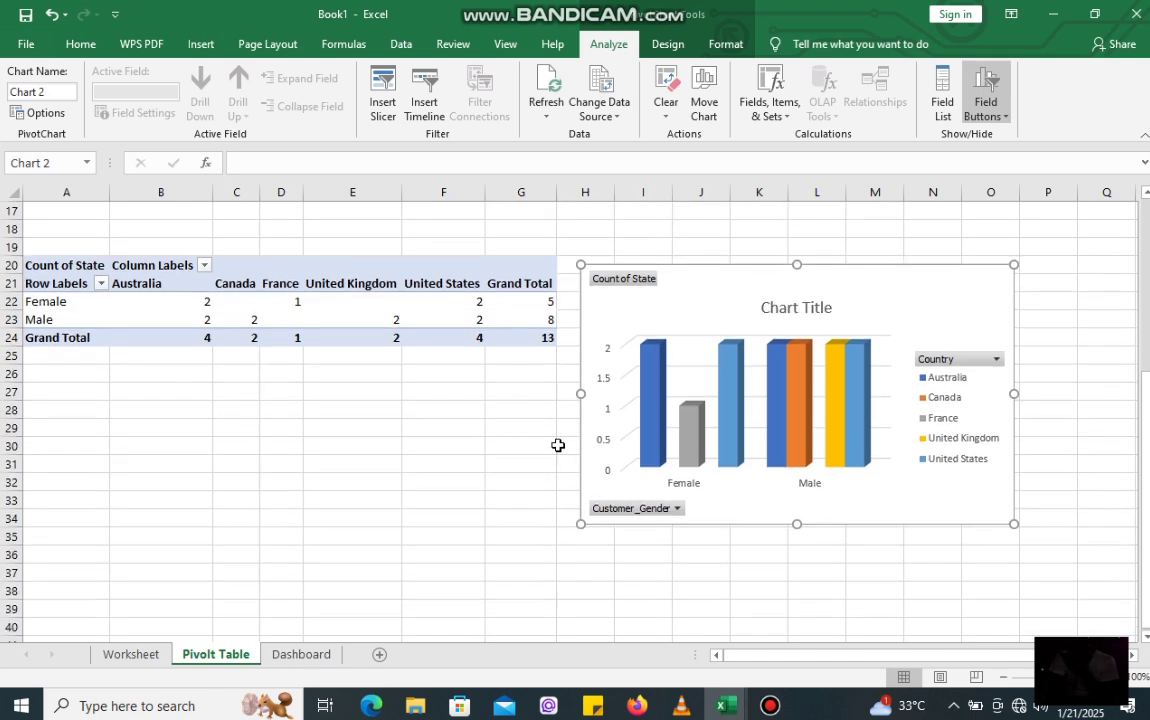
click(102, 595)
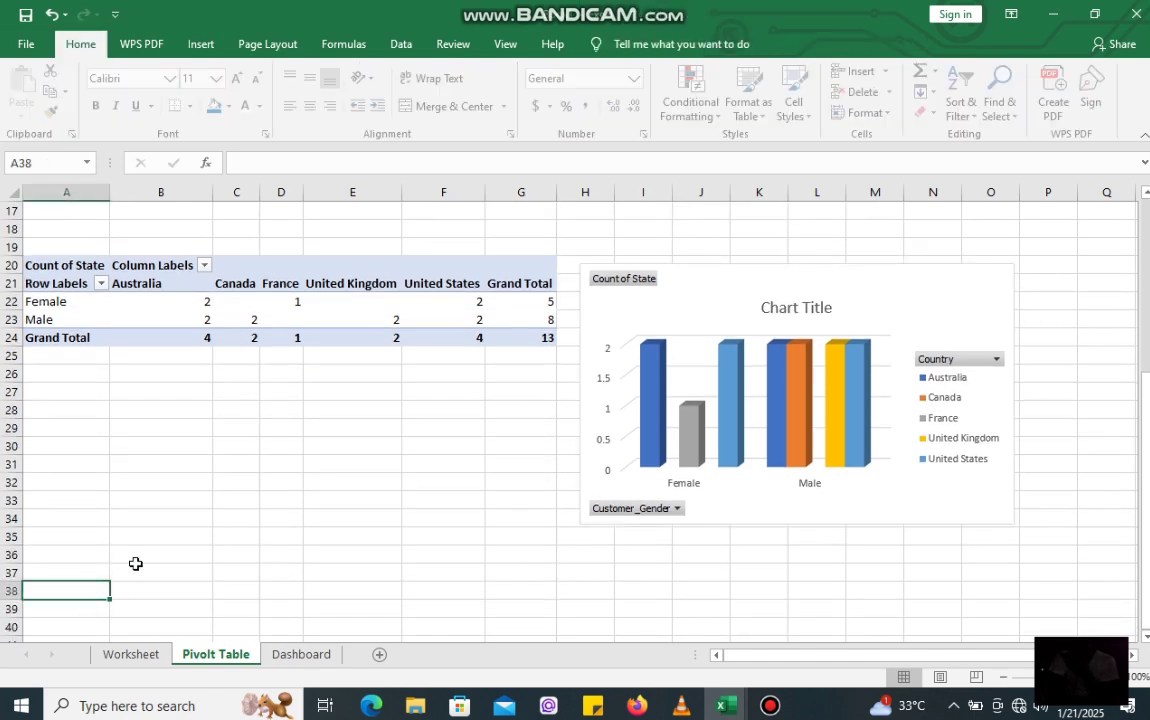
click(222, 50)
click(33, 85)
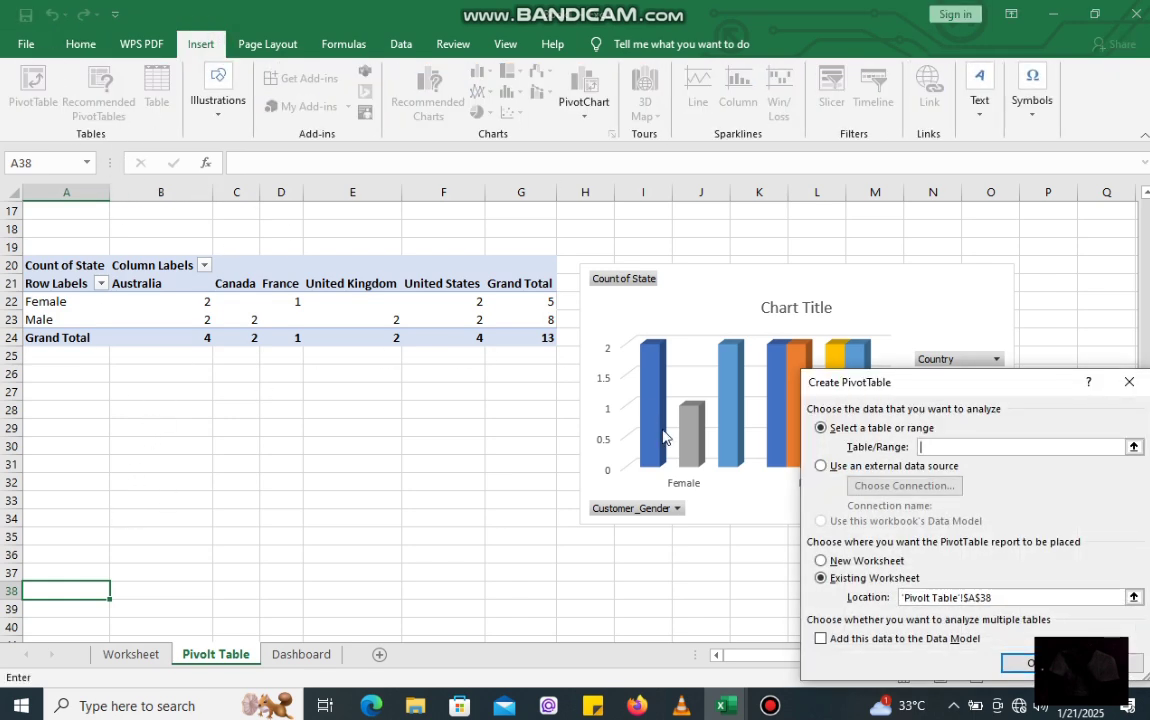
click(120, 656)
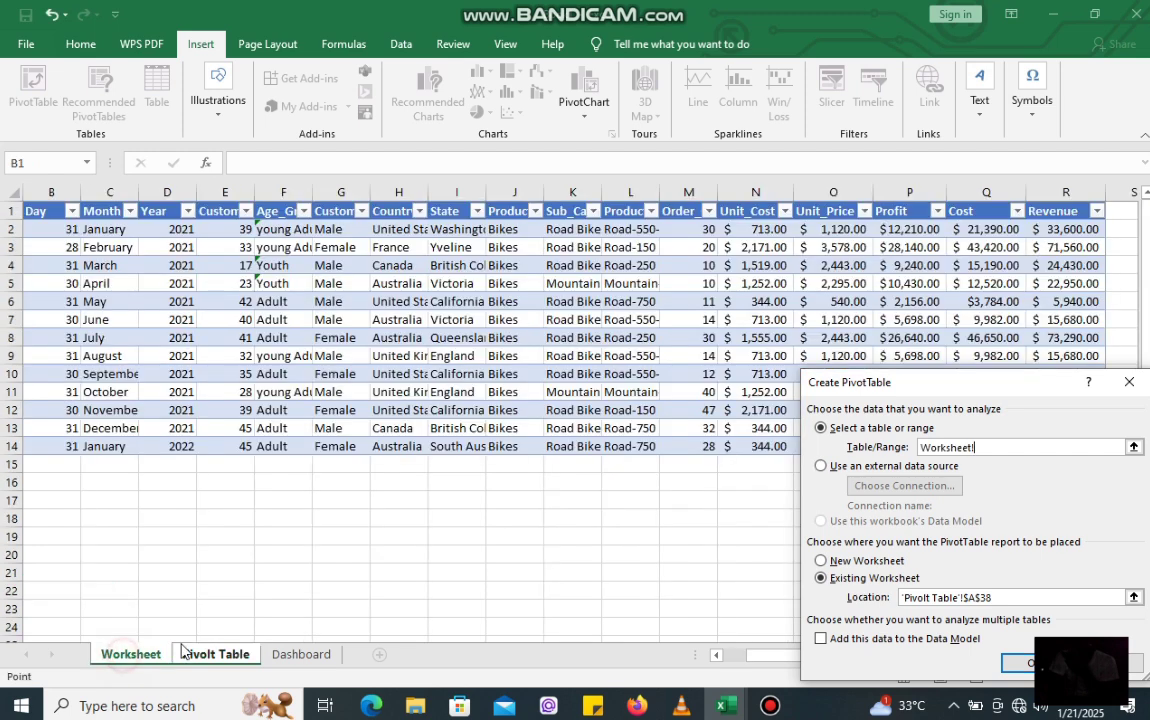
click(715, 656)
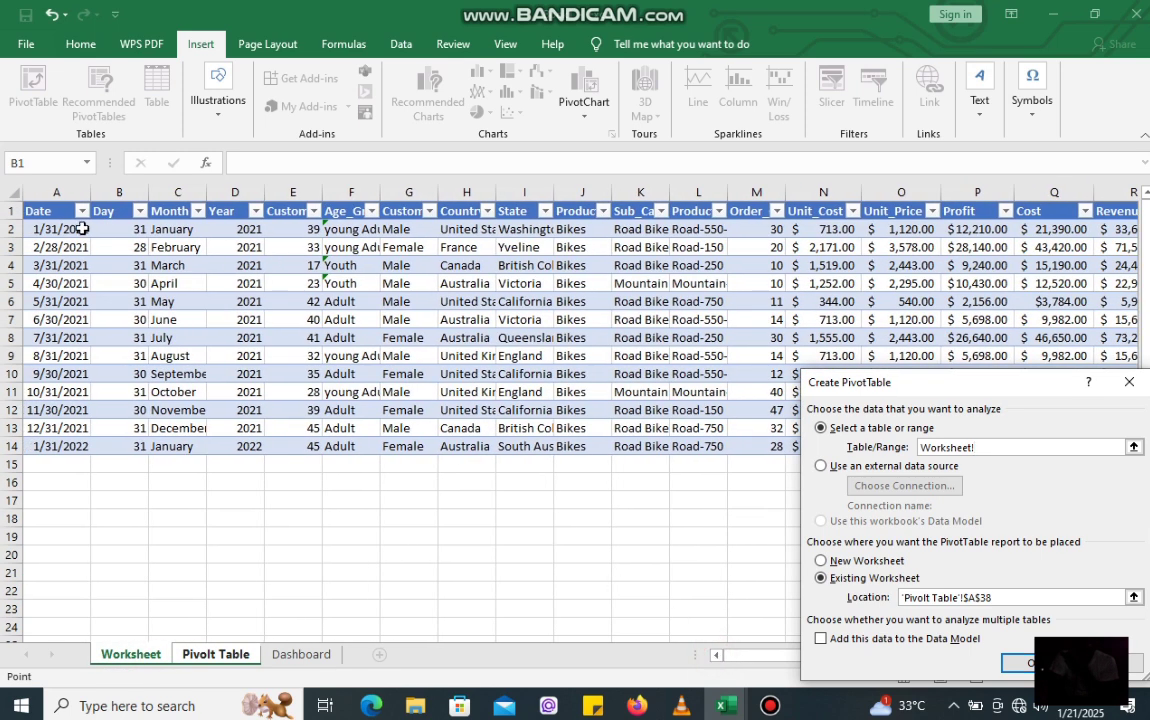
click(58, 215)
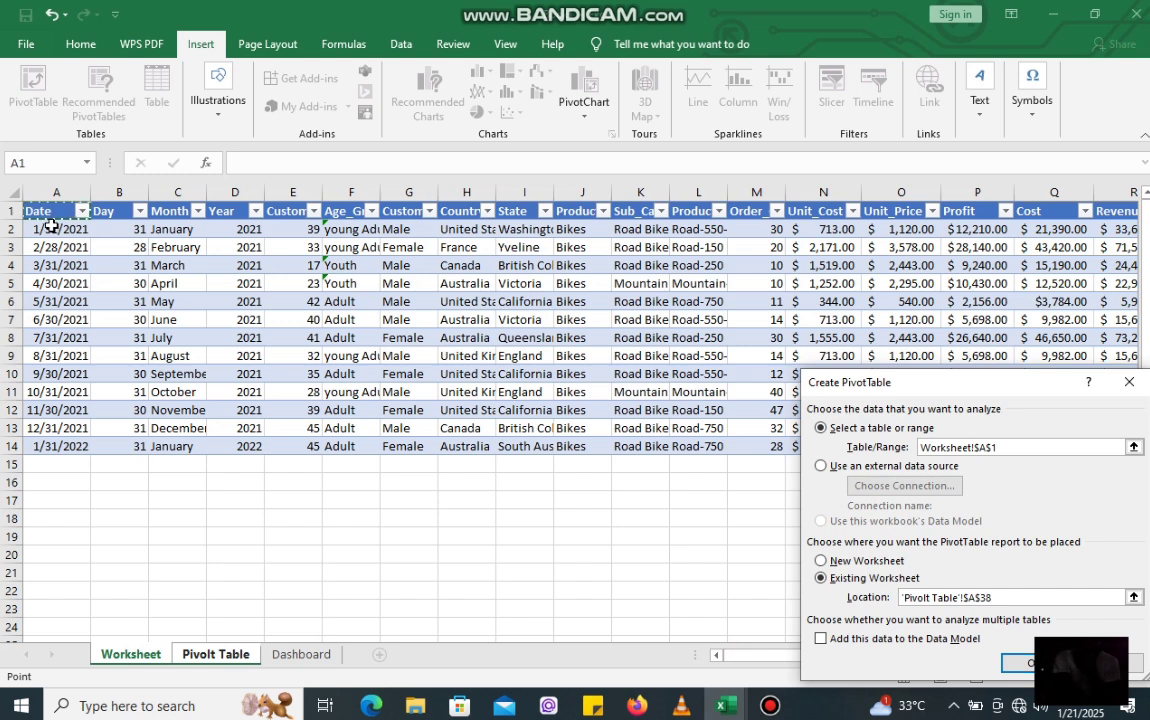
key(ctrl+shift+Right)
key(ctrl+shift+Down)
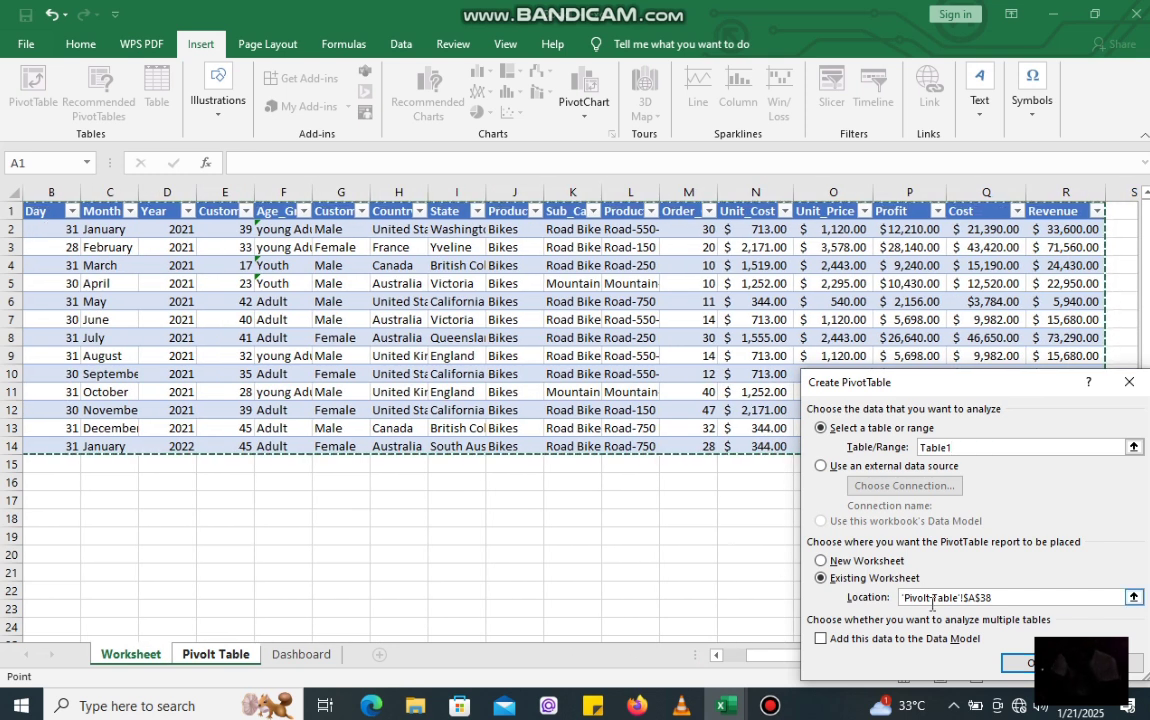
click(1010, 665)
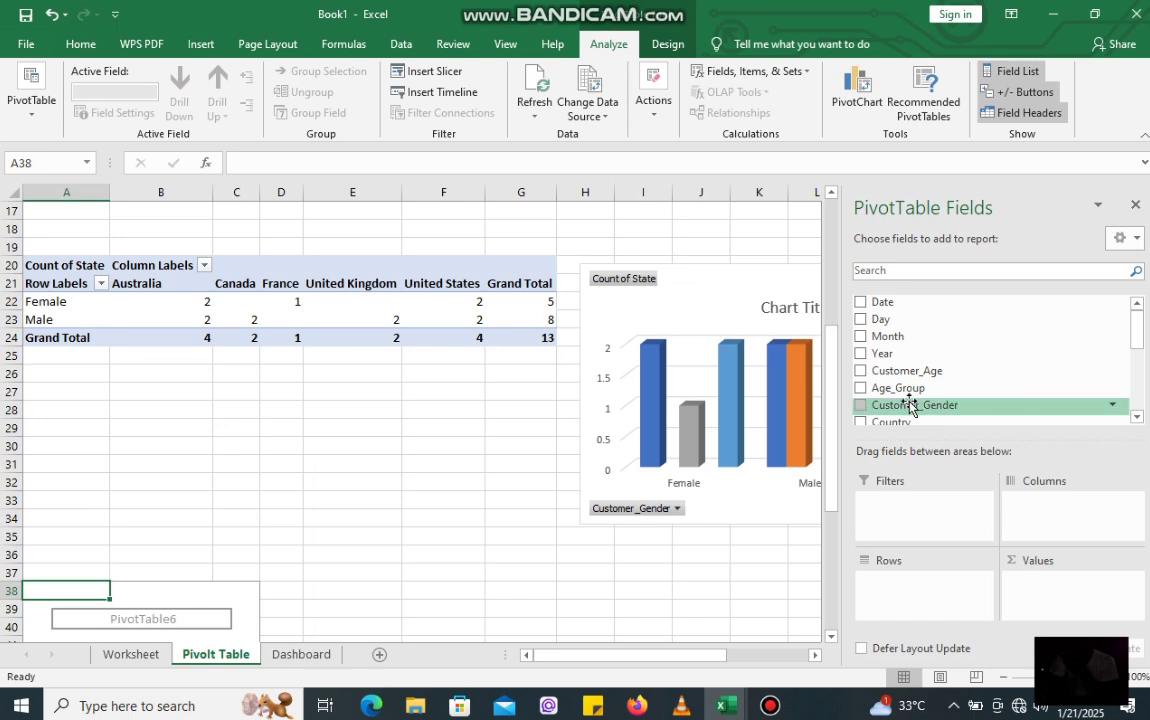
Lay out the third pivot table with Customer_Gender as rows, the sum of Order_Quantity as values and Sub_Category as columns
drag(913, 405, 919, 598)
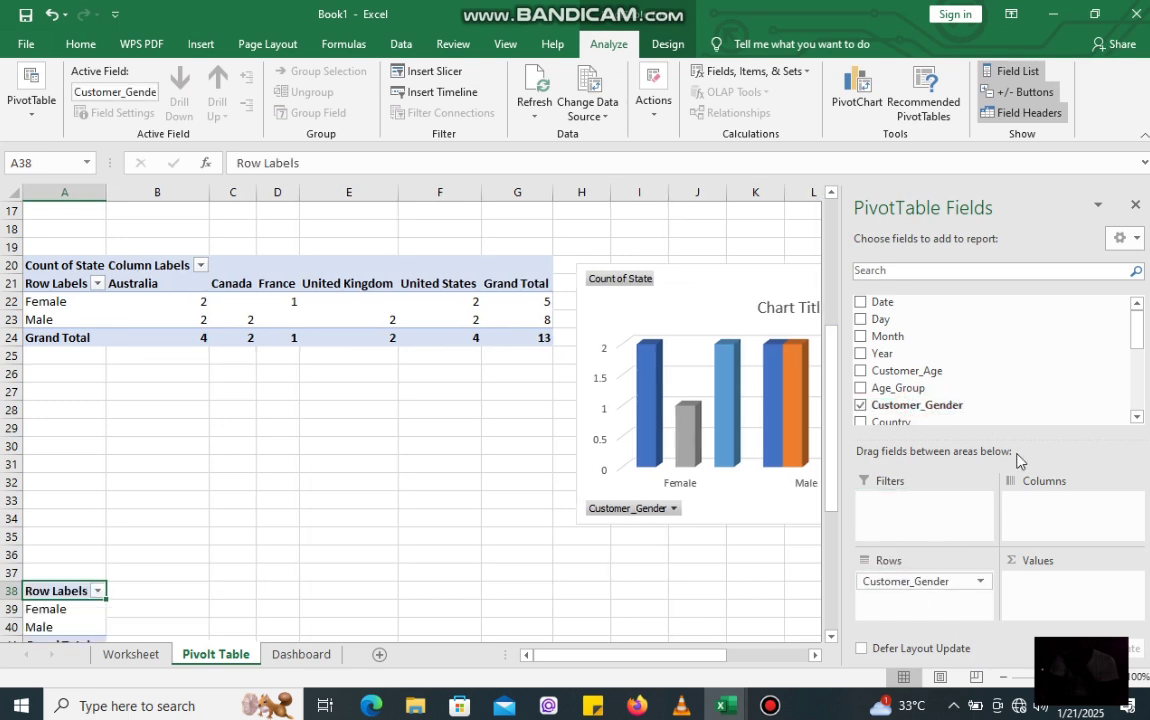
click(1139, 418)
click(1139, 418)
click(1139, 418)
click(1139, 418)
click(1138, 420)
click(1137, 418)
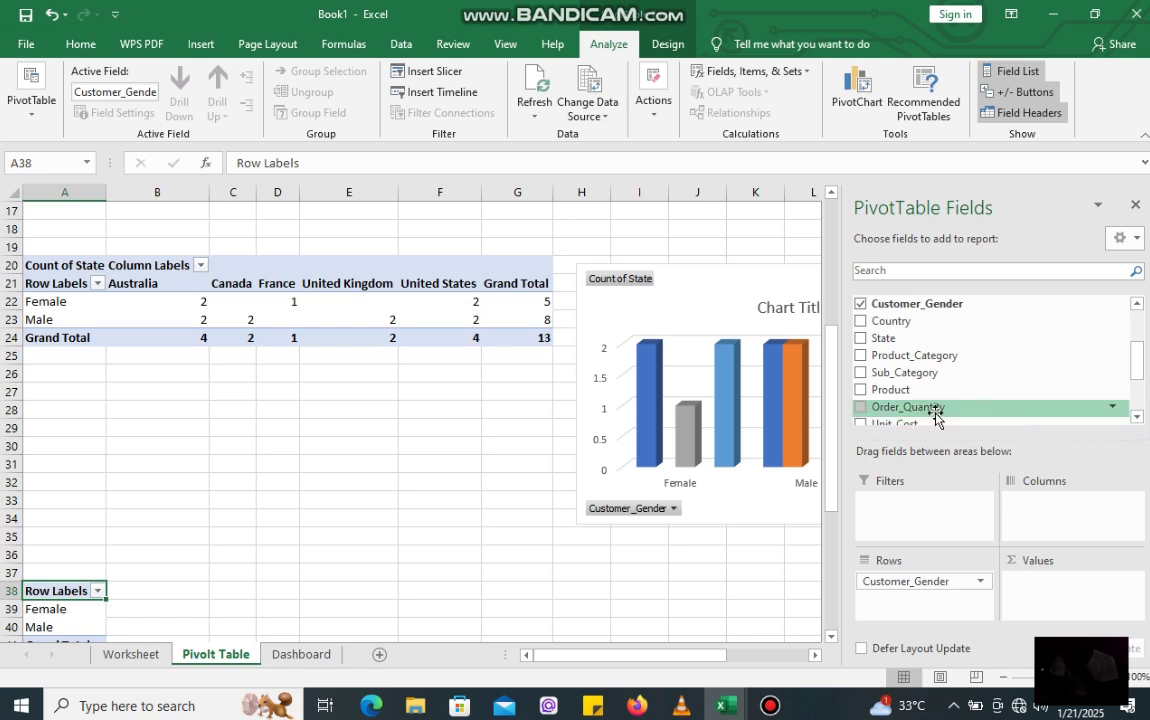
drag(931, 410, 1055, 580)
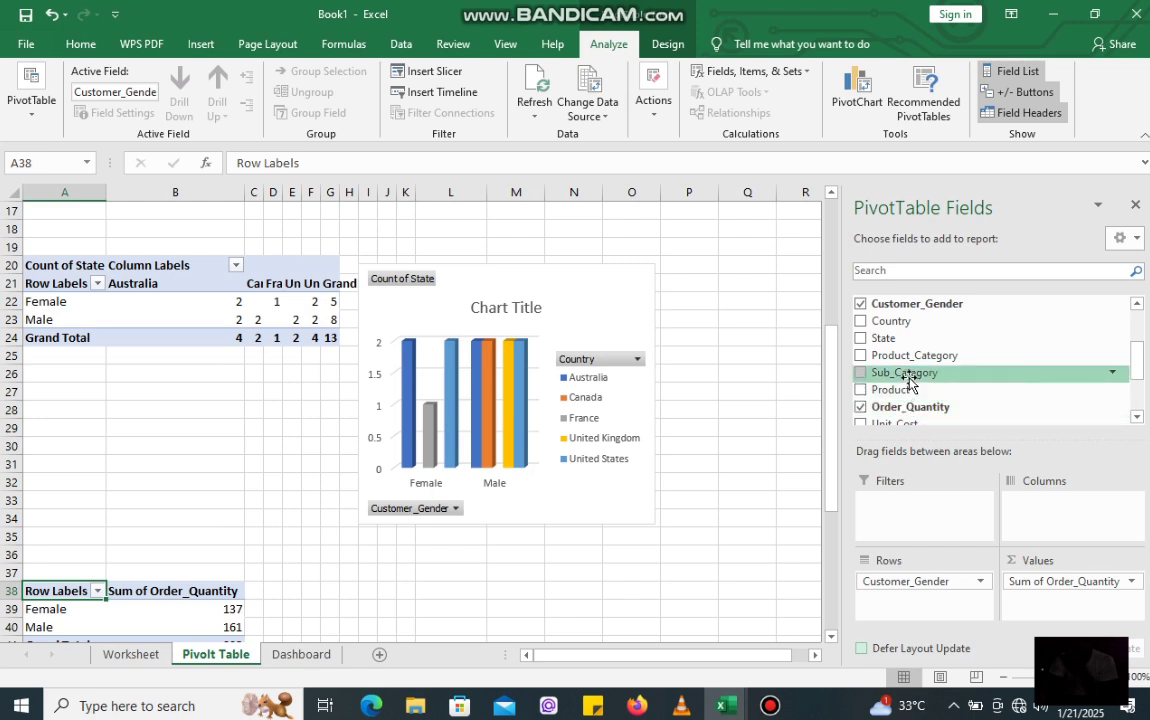
drag(909, 374, 1058, 510)
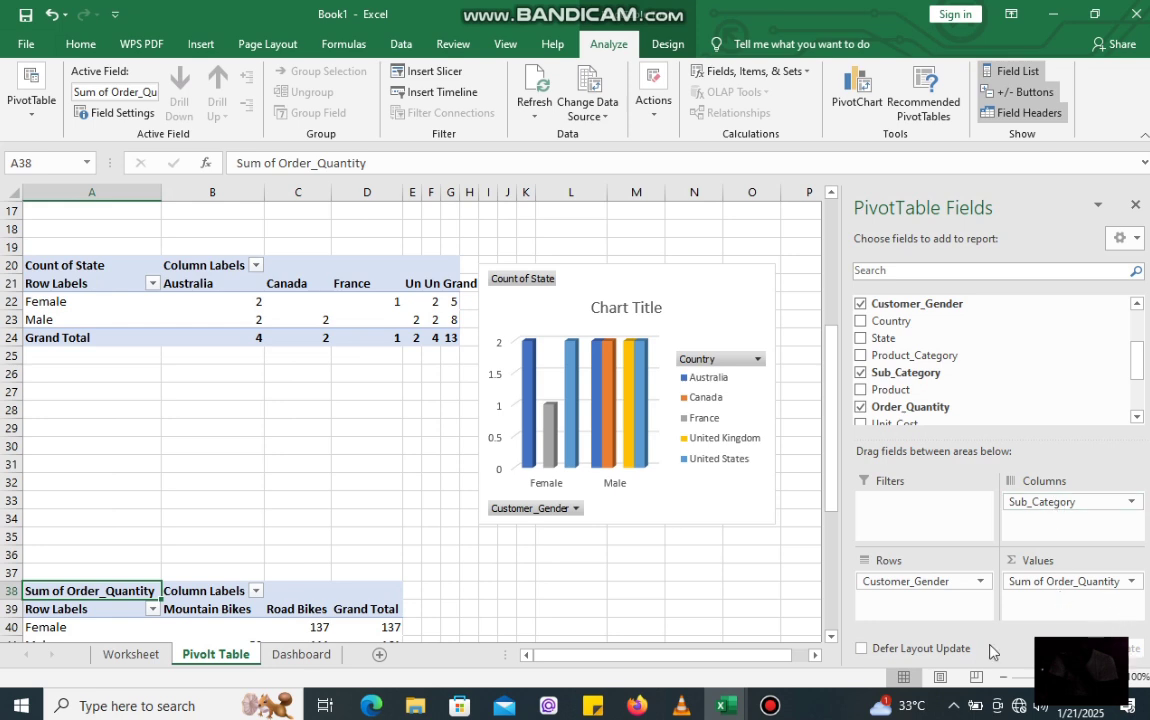
Insert a 3-D clustered column chart from the order quantity pivot table and place it beside the table
scroll(834, 637, down, 3)
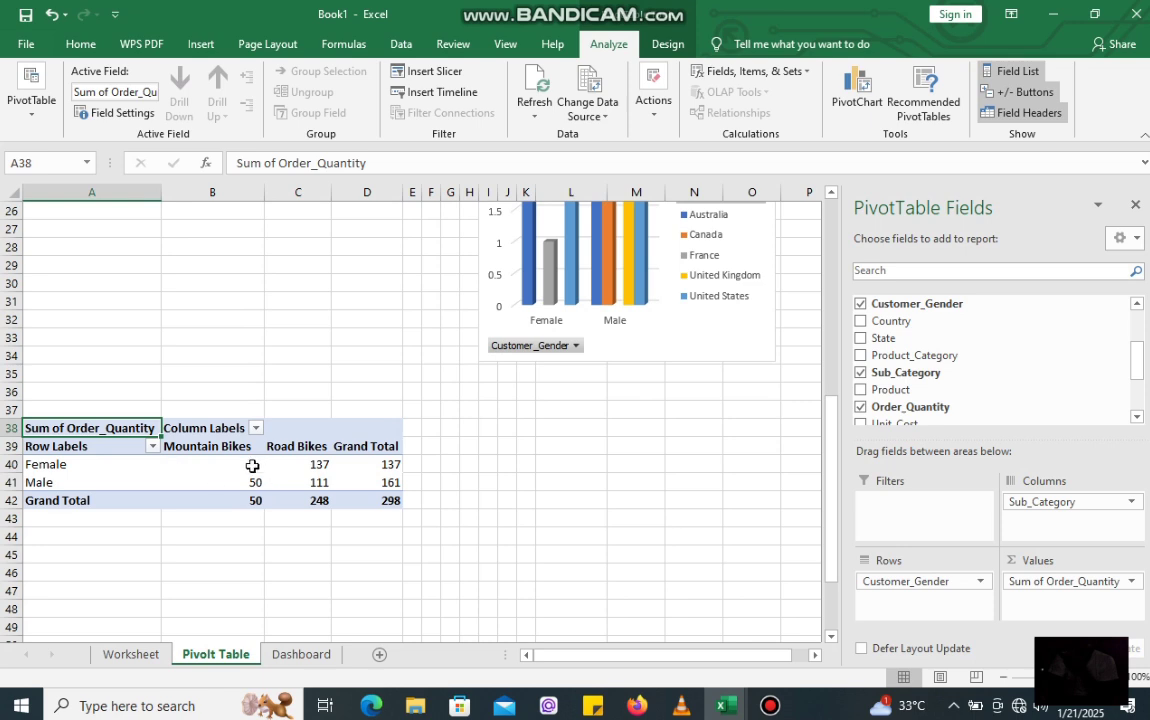
click(220, 462)
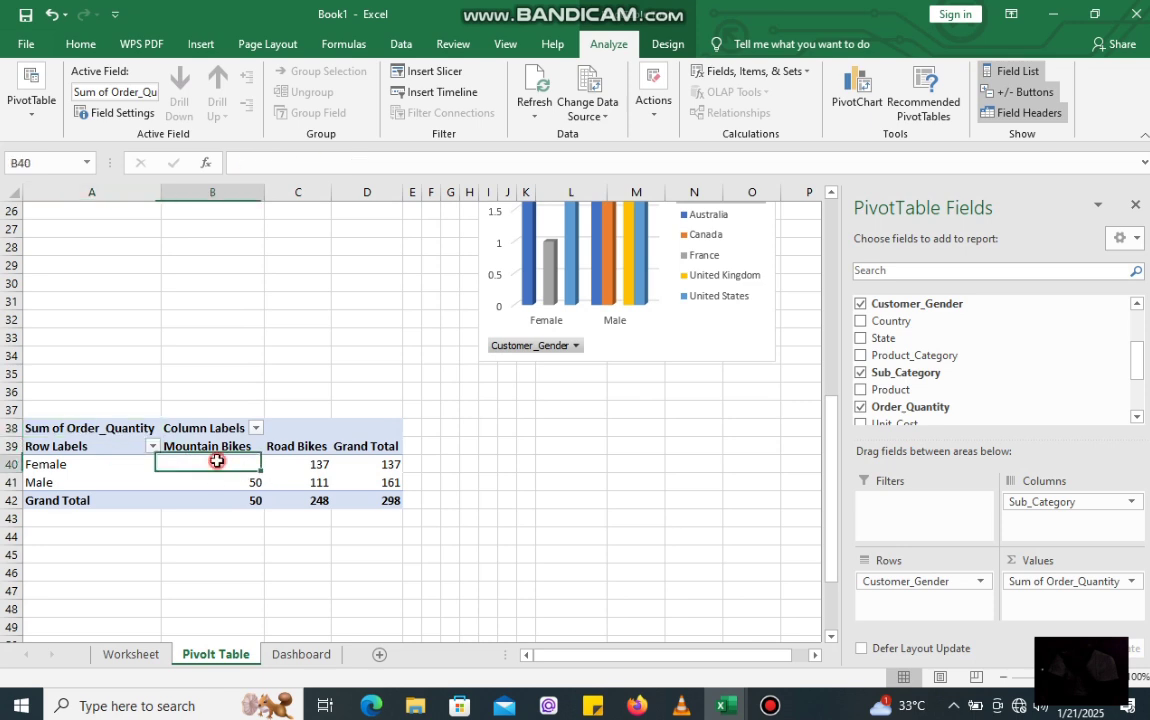
click(201, 44)
click(484, 73)
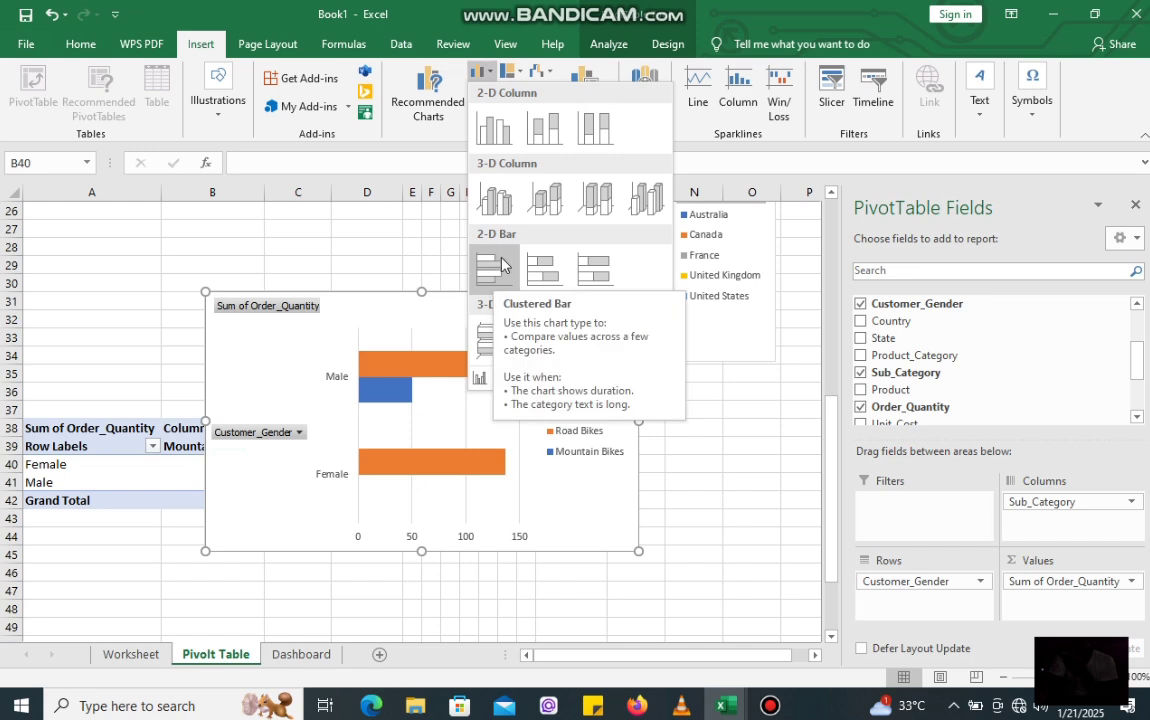
click(503, 204)
drag(426, 316, 631, 450)
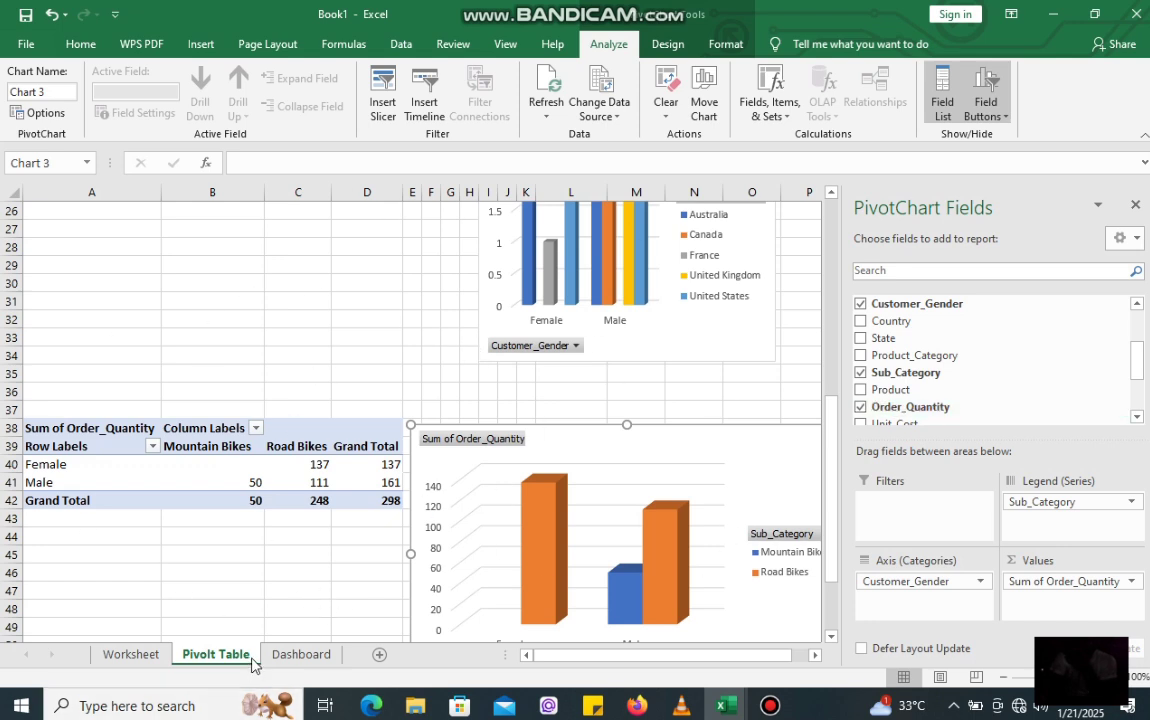
Hide the gridlines on the Dashboard sheet
click(293, 656)
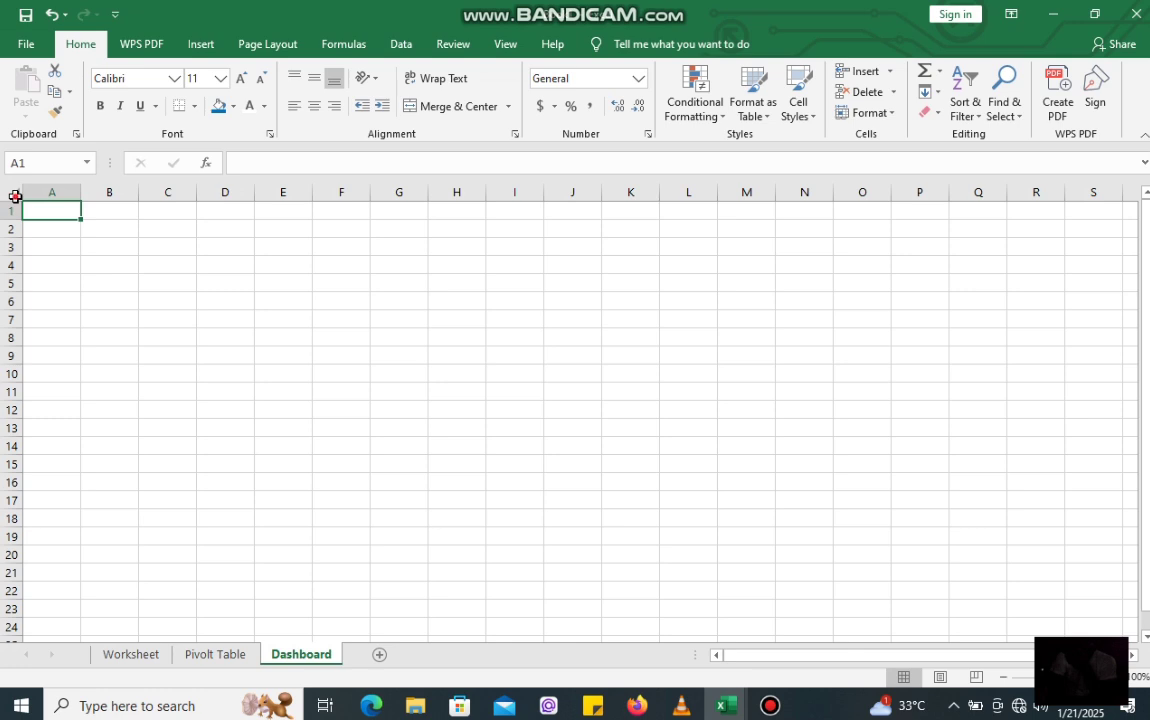
click(15, 196)
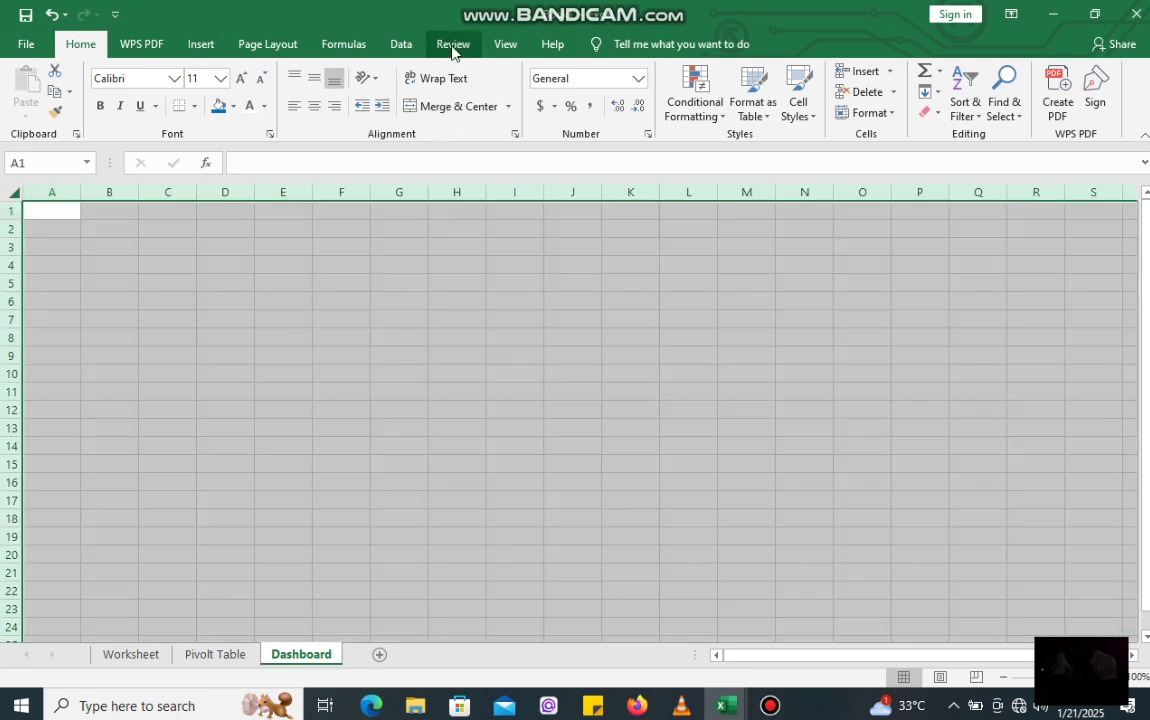
click(503, 44)
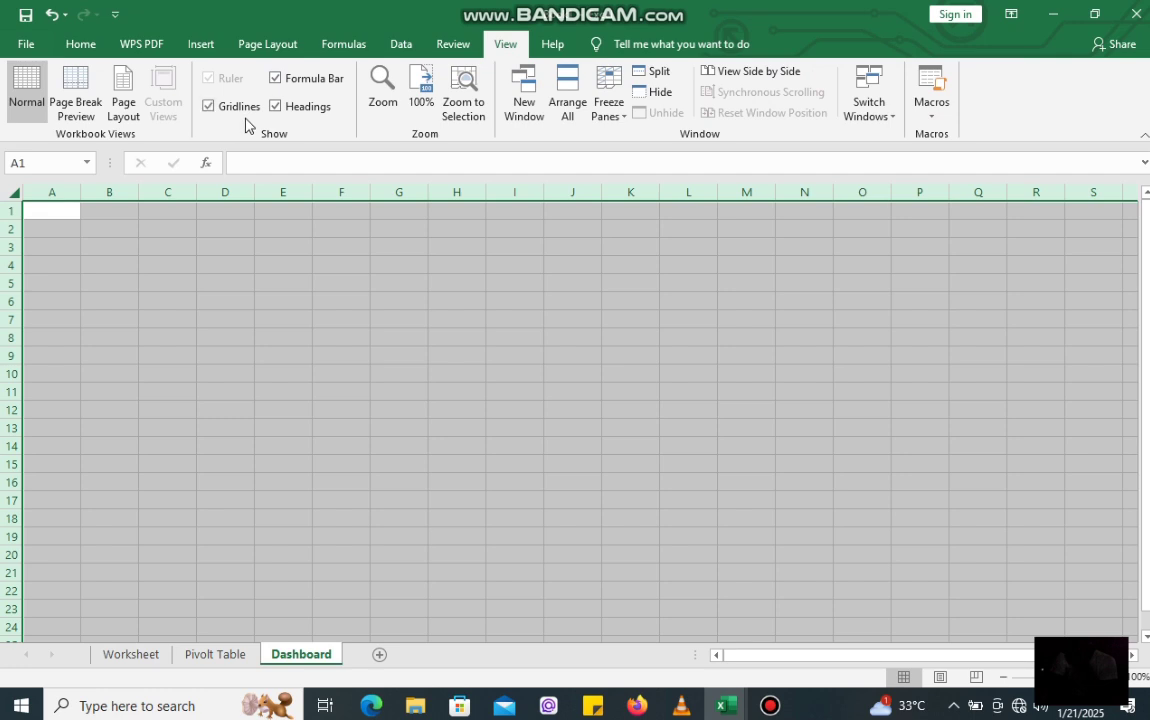
click(208, 108)
click(398, 373)
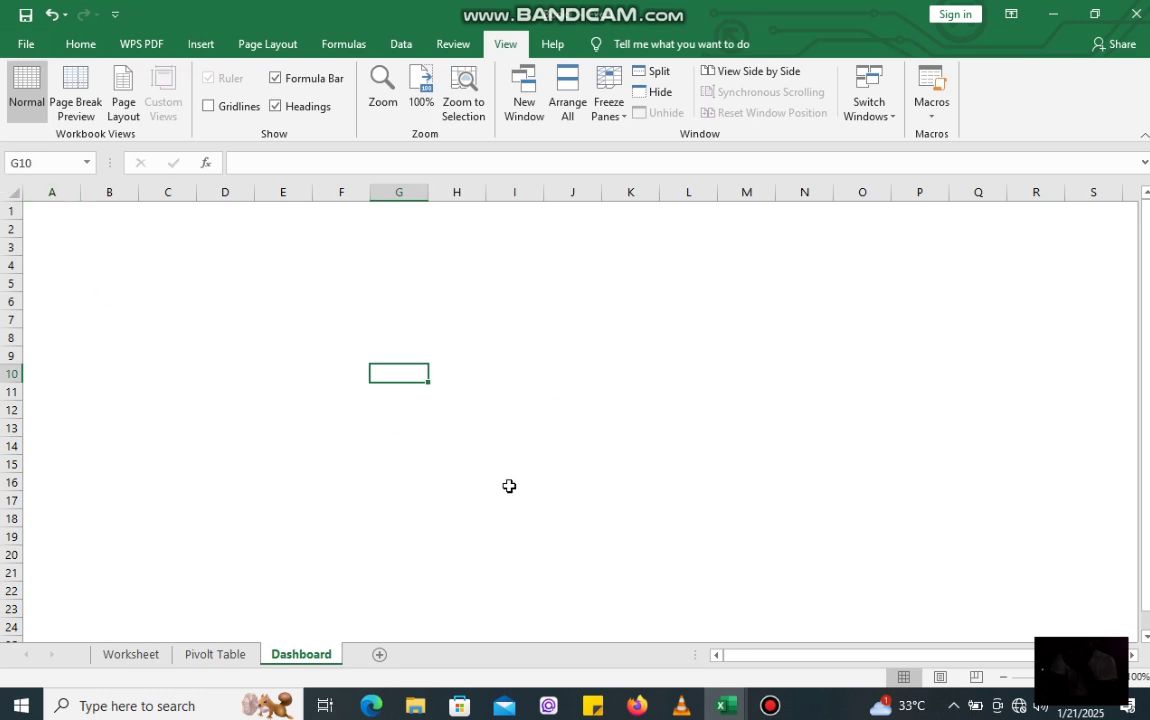
Merge and center cells A1:M3 on the Dashboard sheet and fill the merged cell with blue
drag(35, 209, 732, 249)
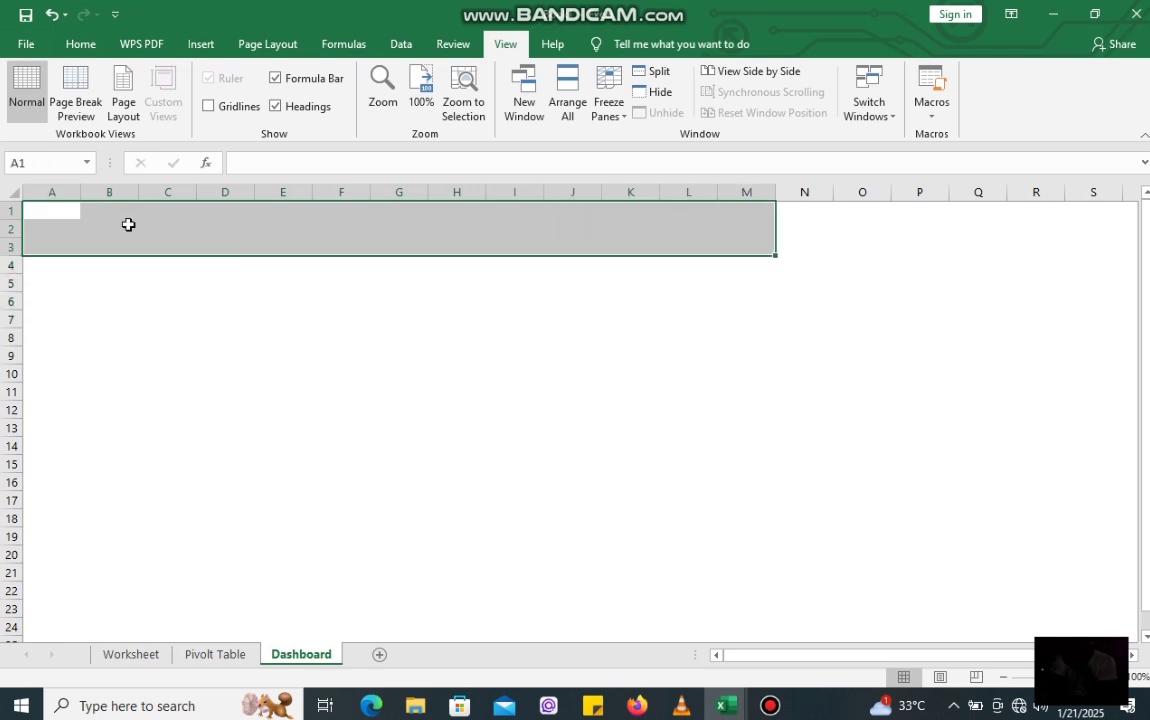
click(88, 45)
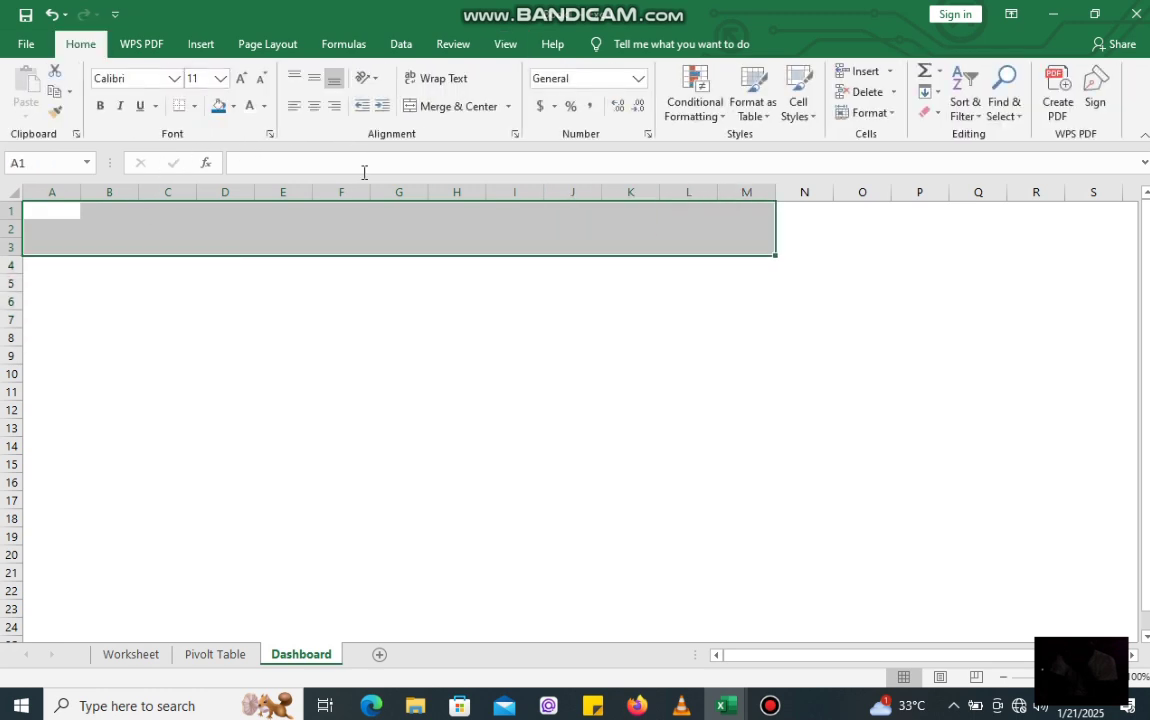
click(457, 106)
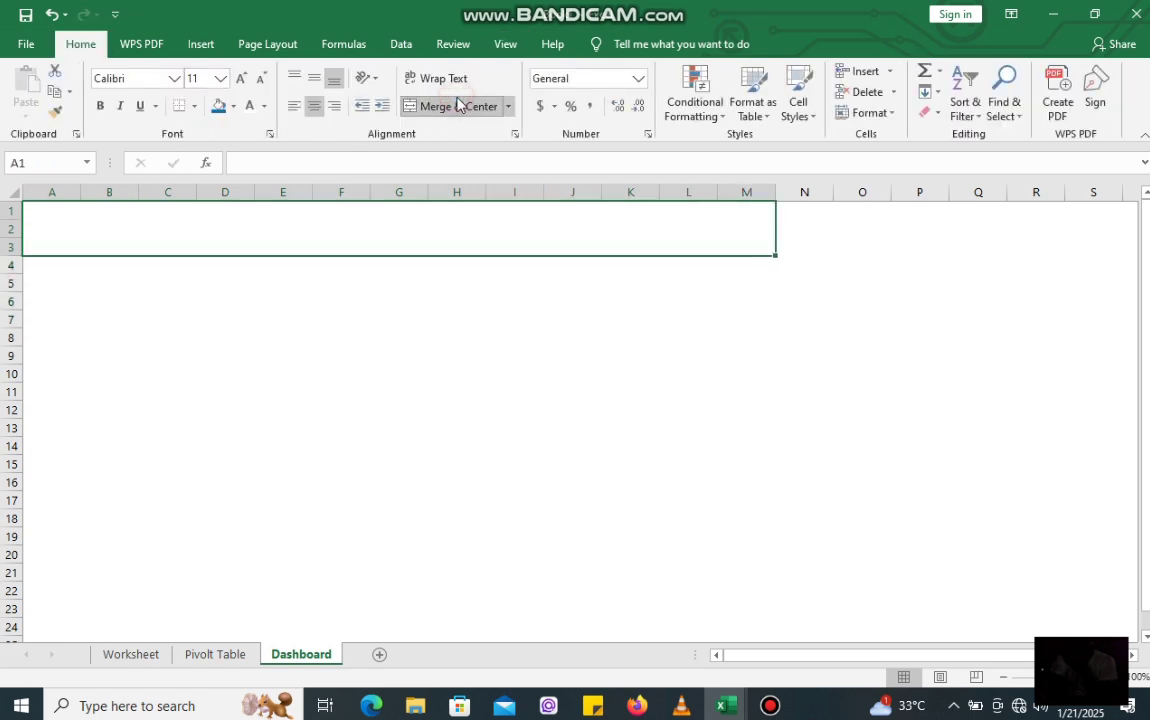
click(219, 108)
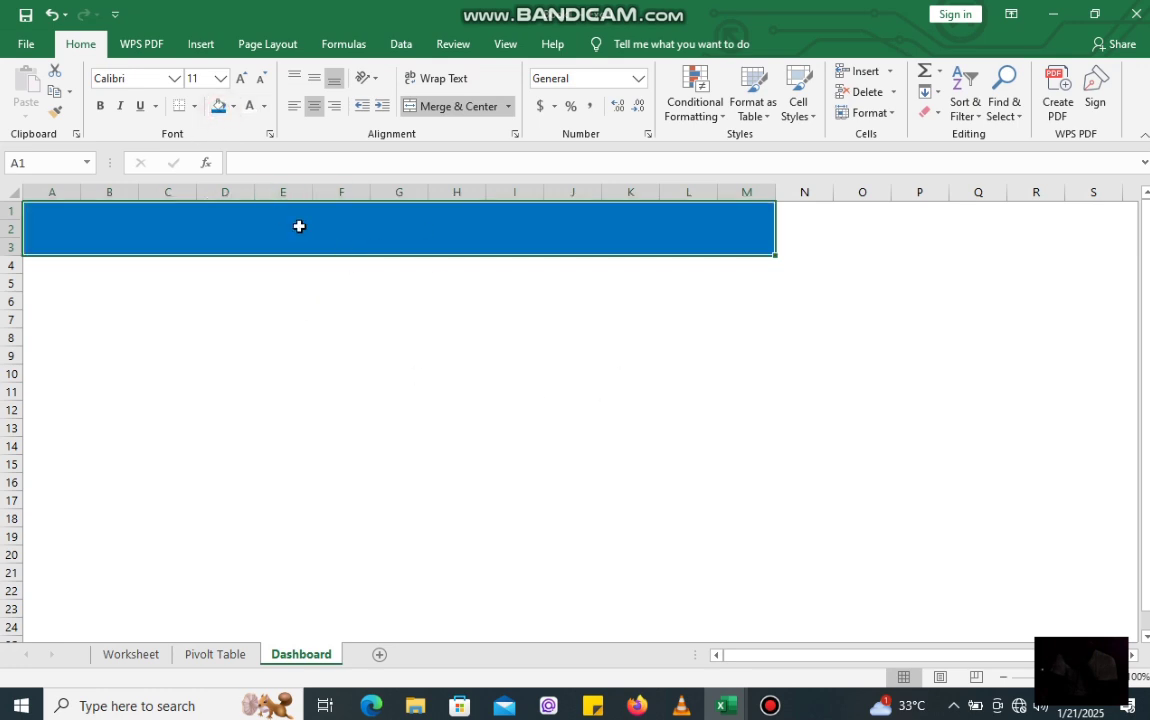
Enter the title "Bike sales" in the blue merged banner and set its font to Times New Roman
double_click(200, 237)
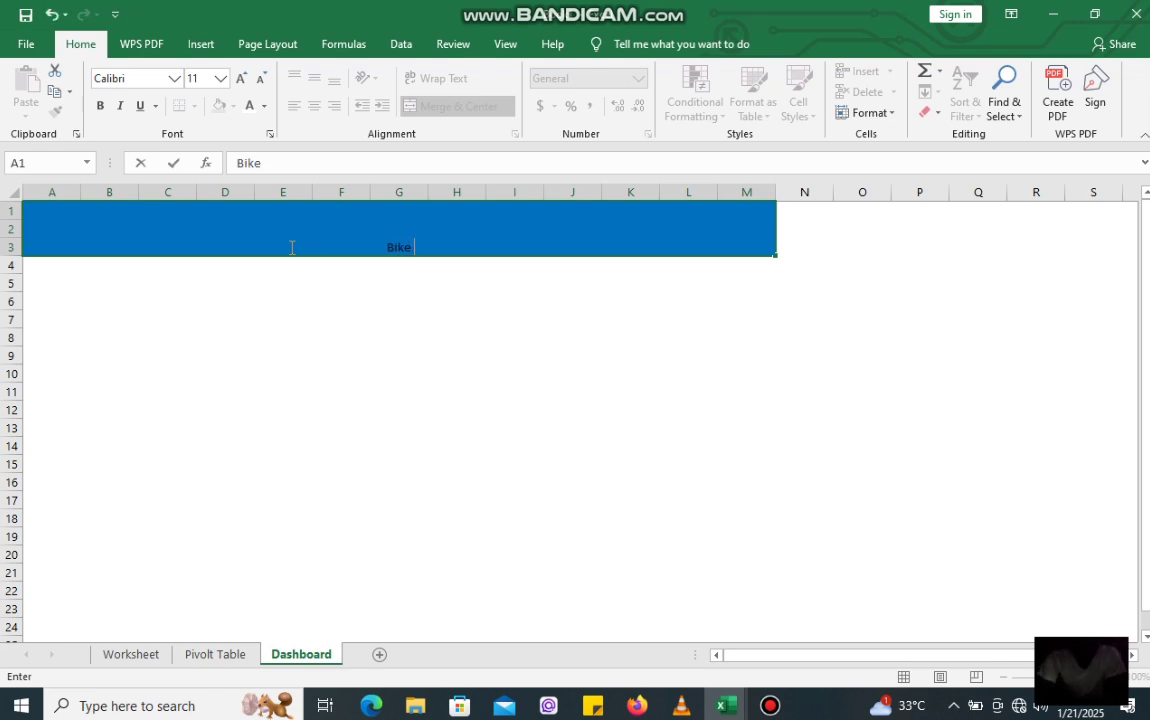
text(es)
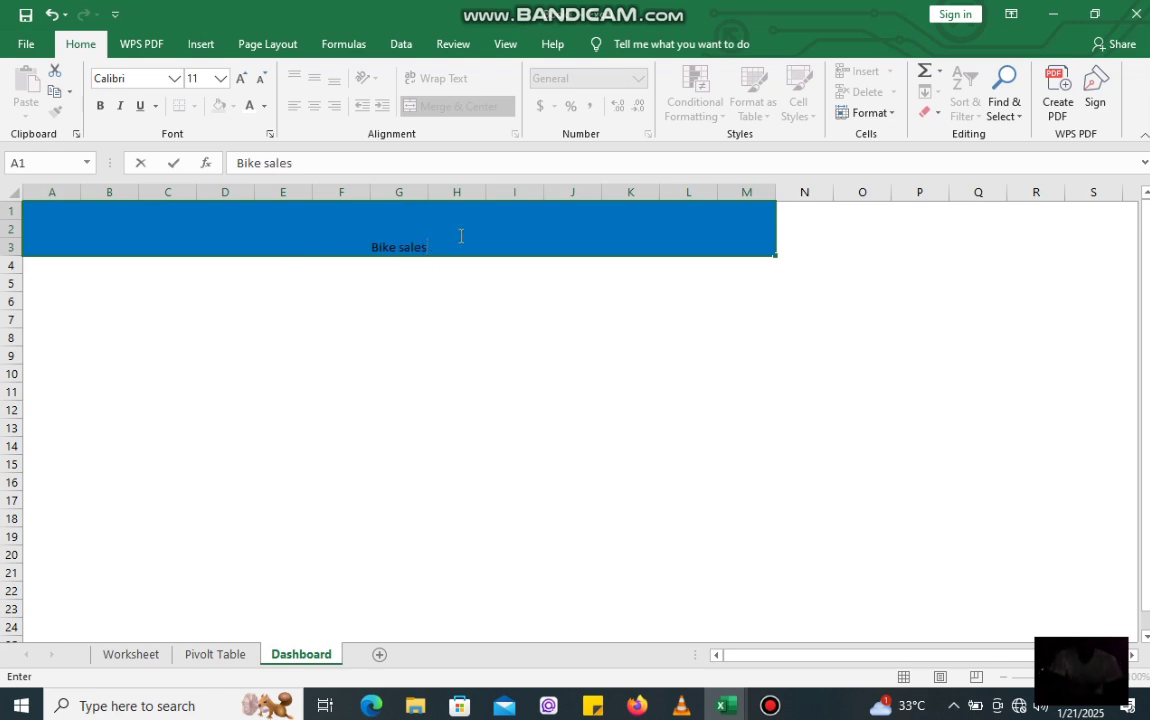
drag(417, 251, 367, 247)
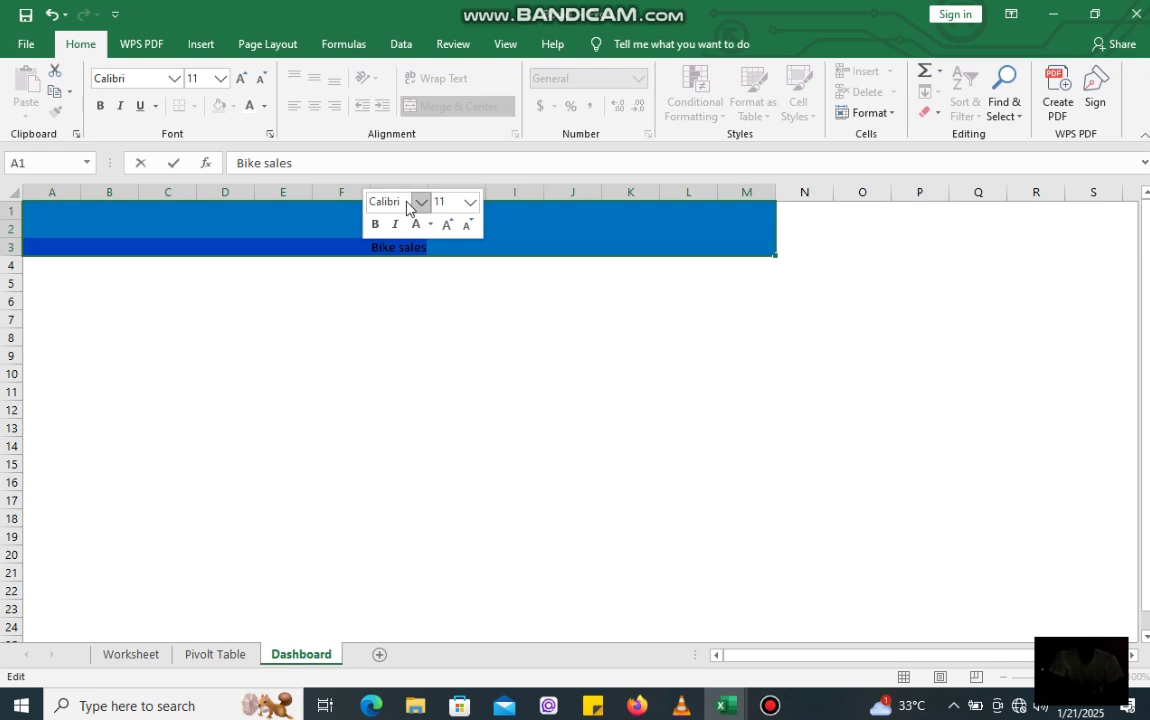
click(420, 203)
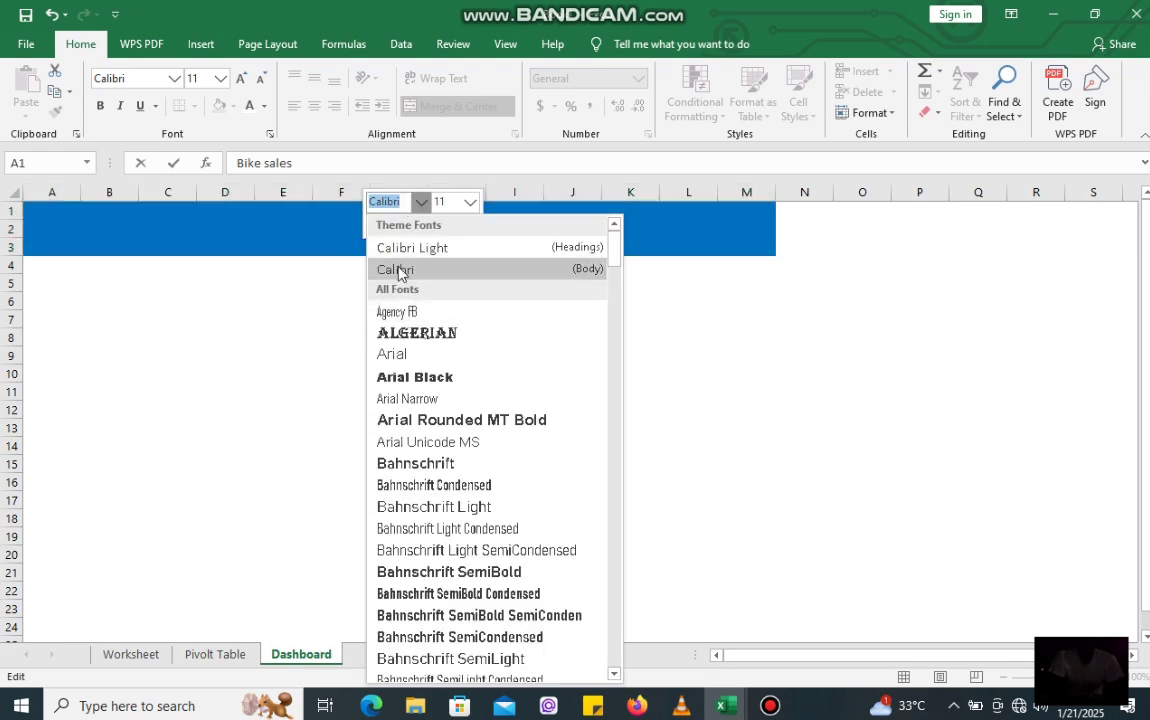
text(Ti)
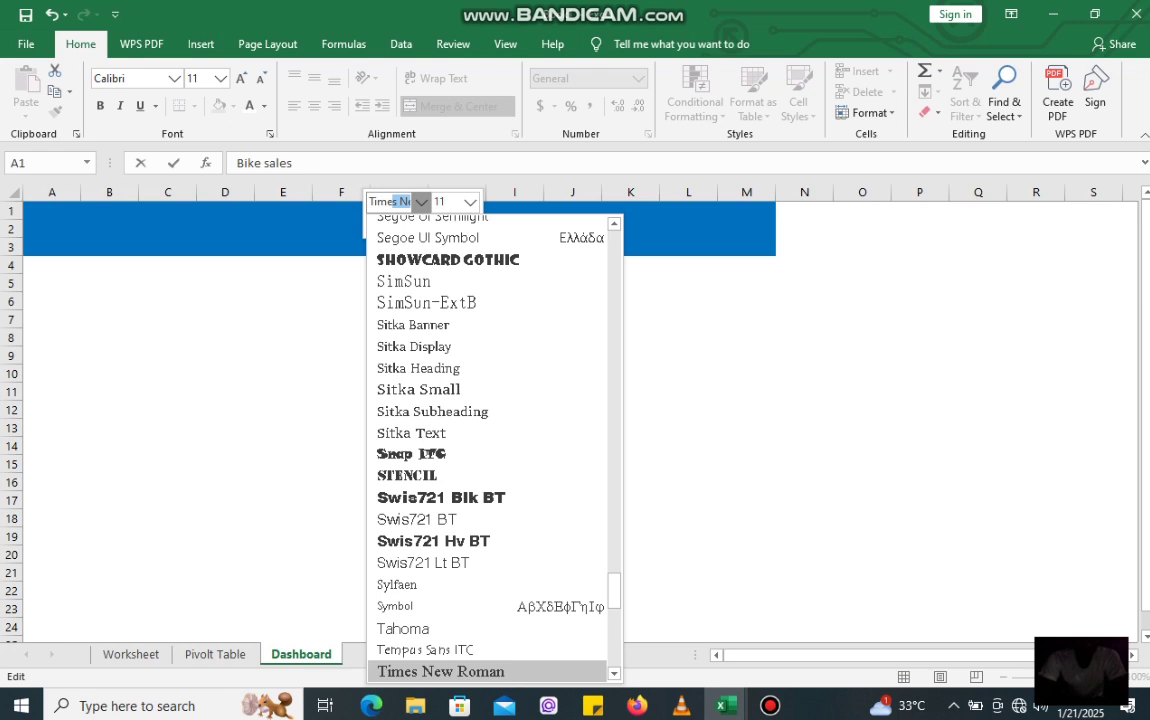
text(m)
key(Return)
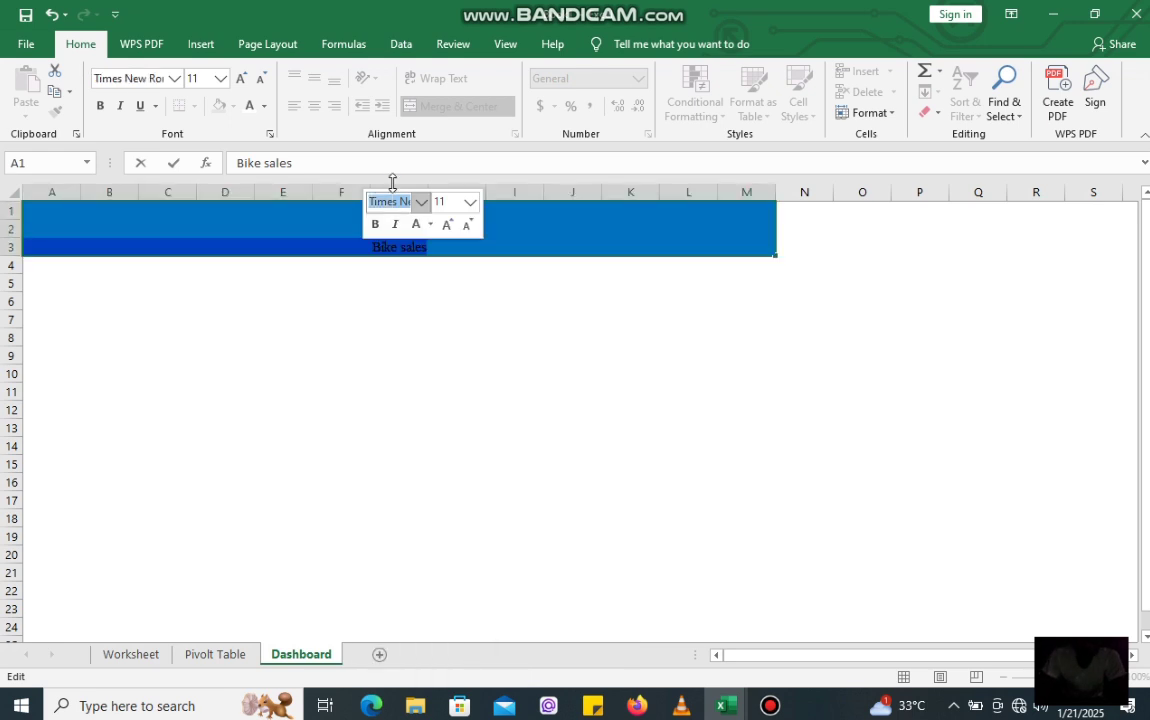
Set the Bike sales title to font size 36 and colour its text white
click(469, 203)
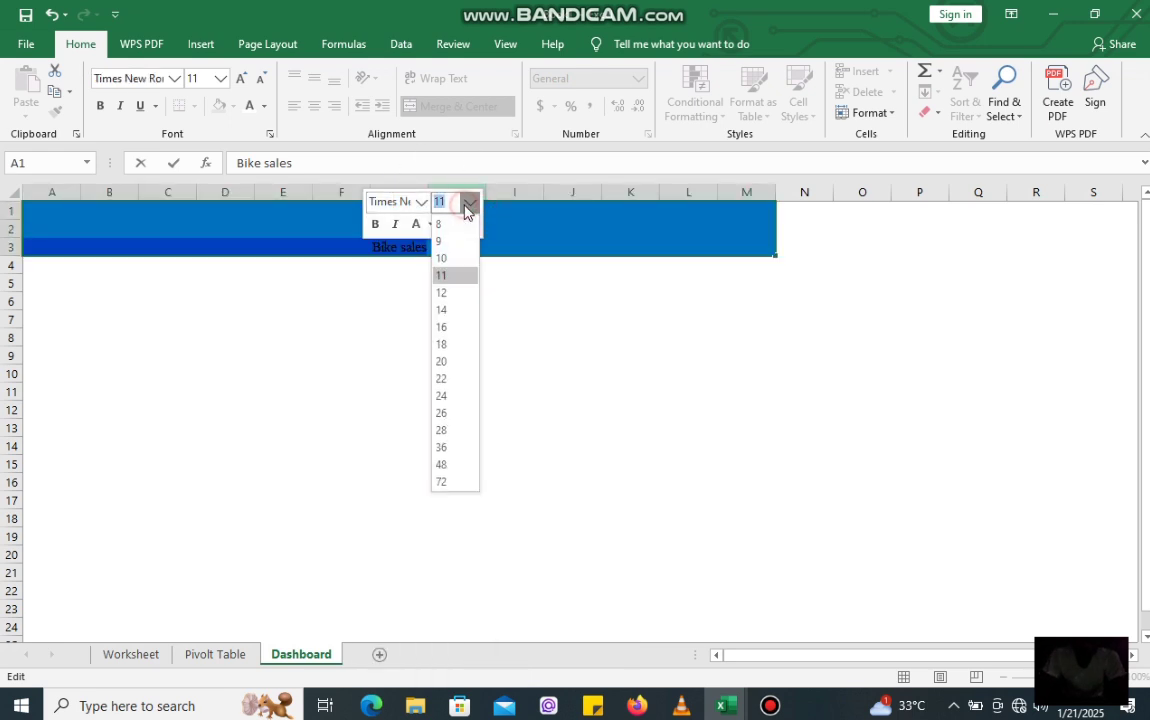
click(441, 447)
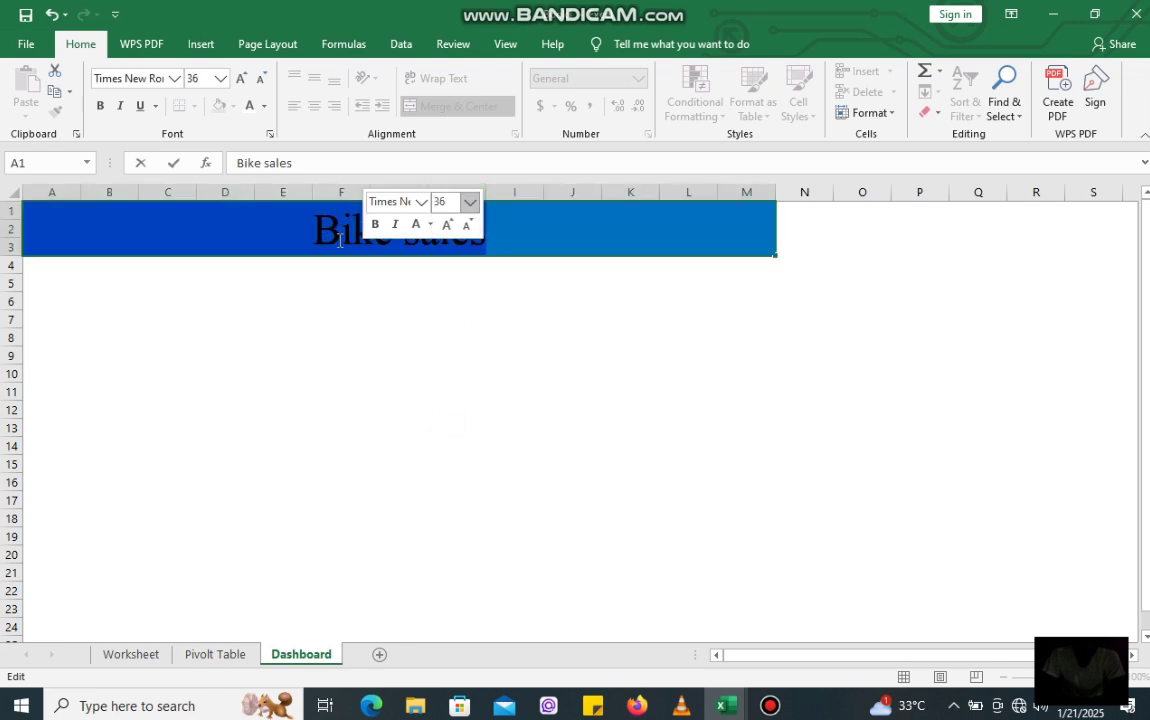
click(250, 107)
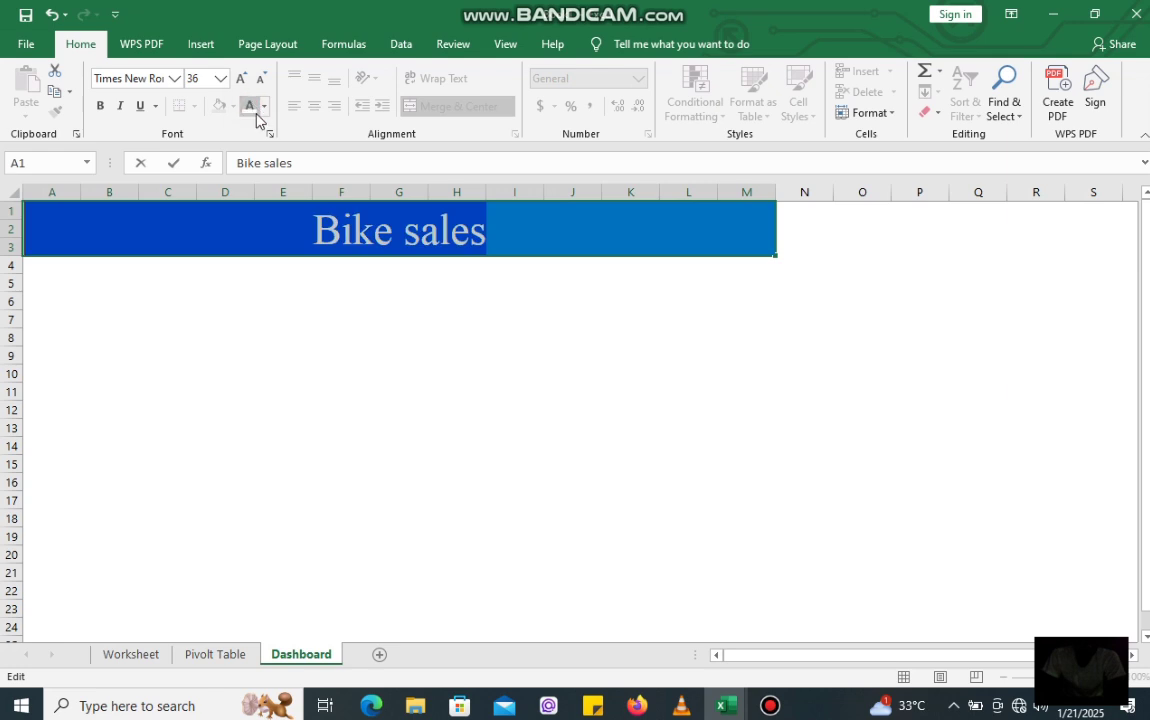
click(515, 357)
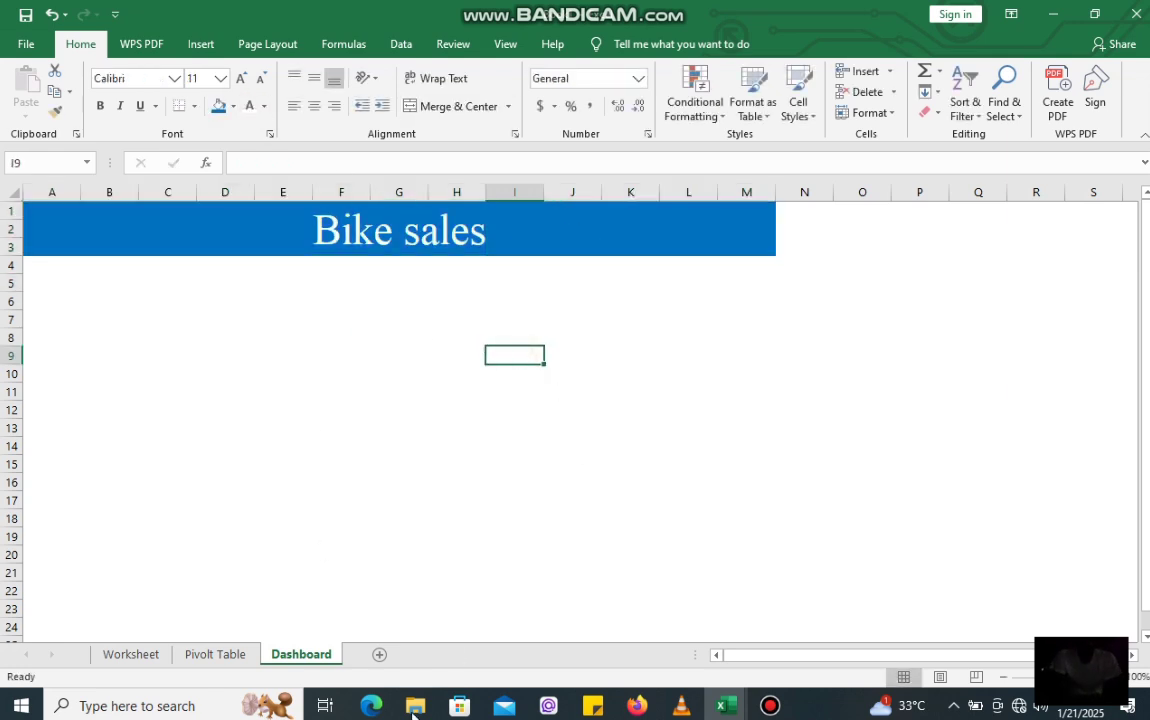
Copy the entire Sum of Order_Quantity chart from the Pivolt Table sheet
click(222, 656)
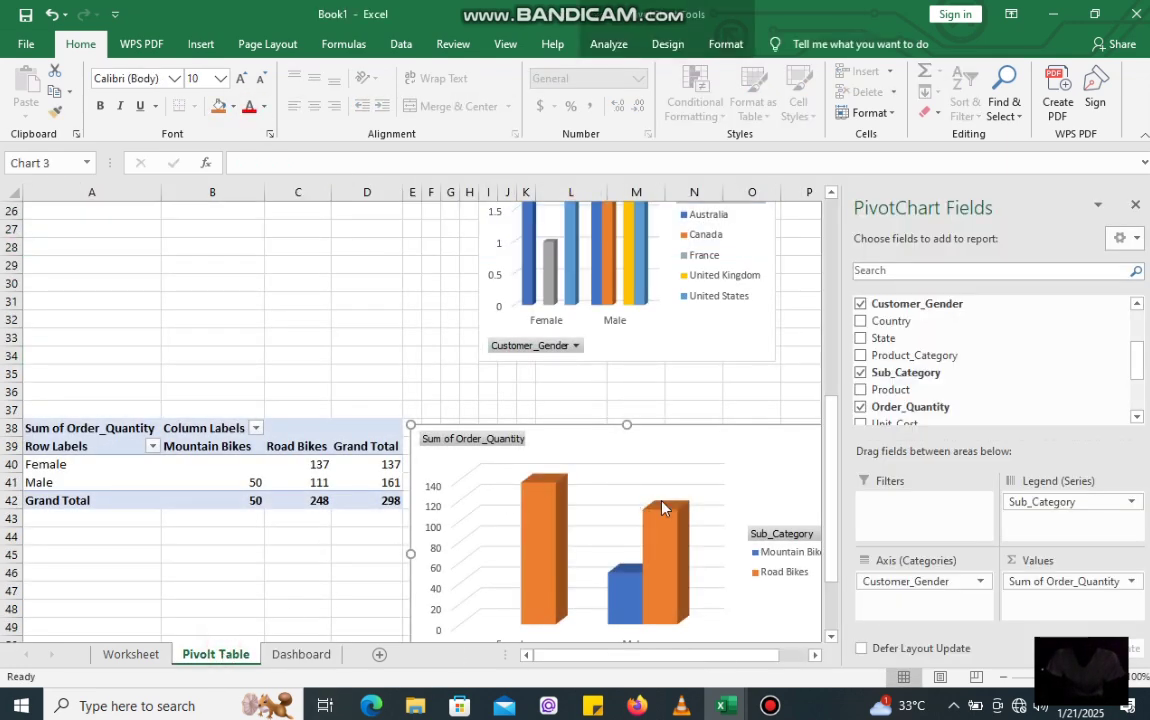
click(646, 465)
right_click(646, 465)
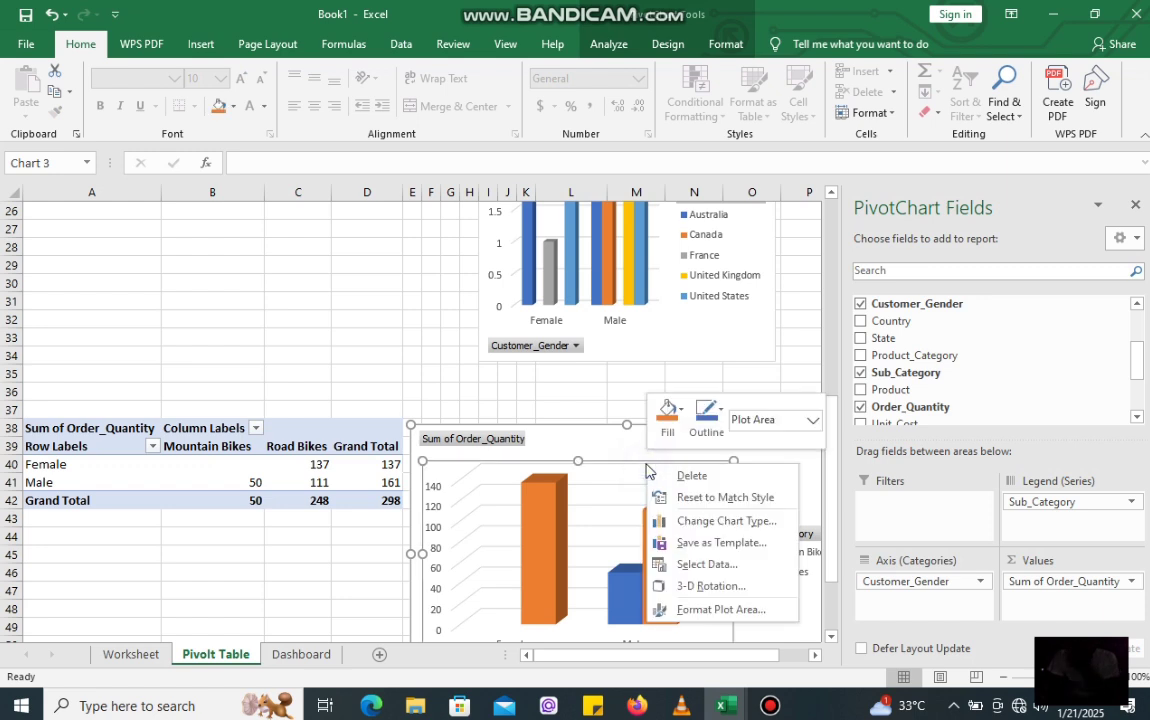
key(Escape)
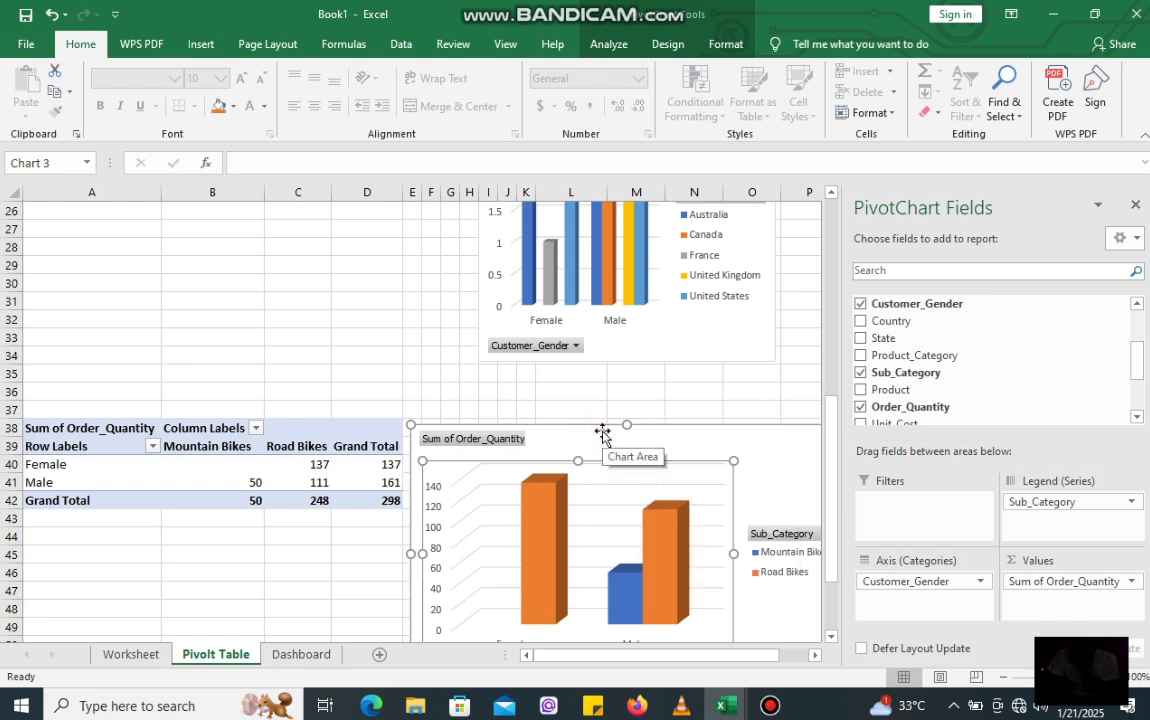
click(602, 432)
right_click(602, 431)
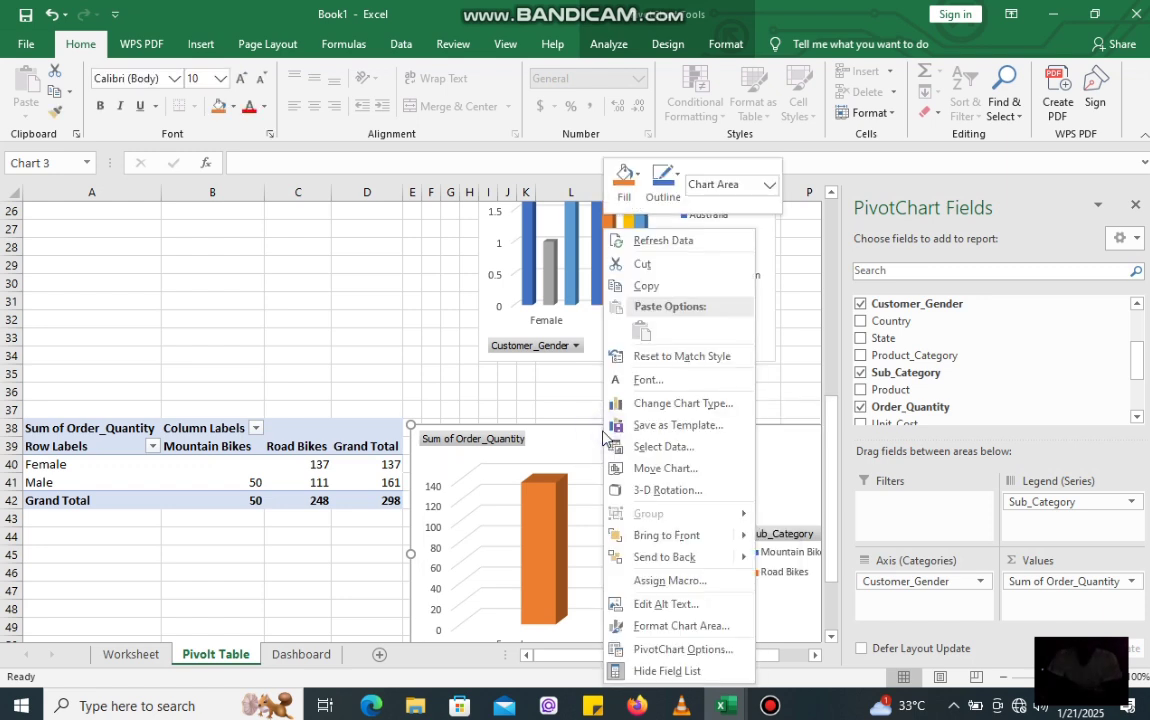
click(652, 289)
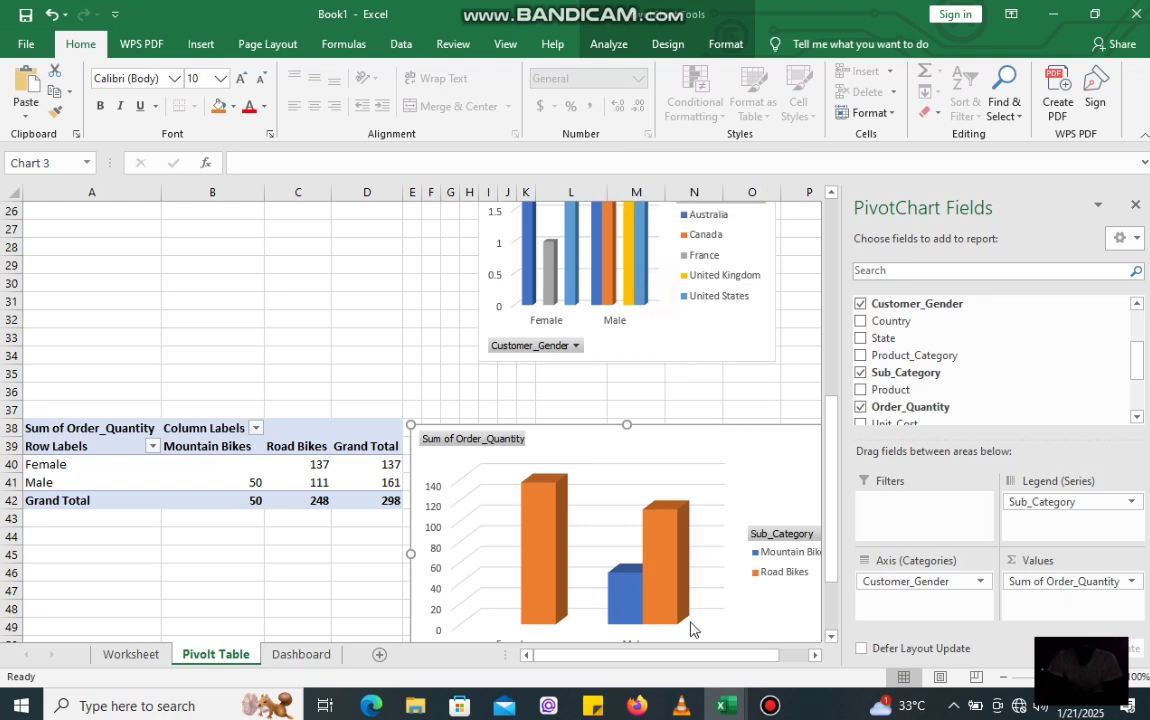
Paste the order quantity chart onto the Dashboard sheet and fit it directly below the banner, across columns C to H down to row 17
click(316, 660)
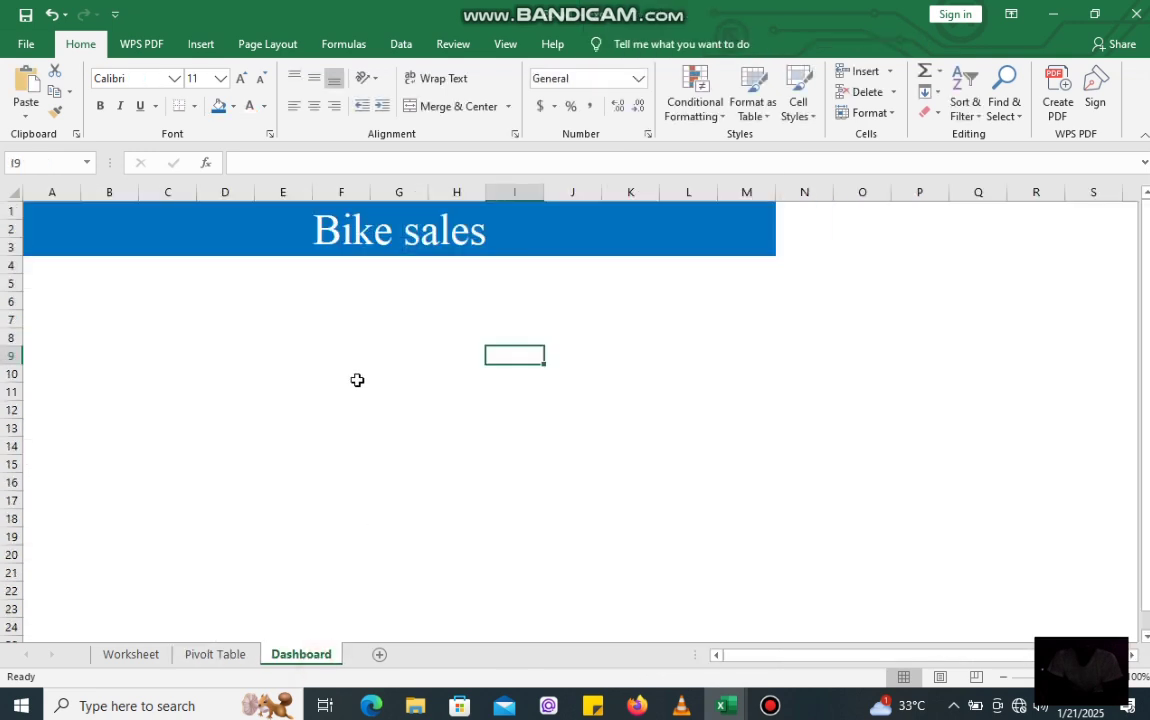
click(340, 413)
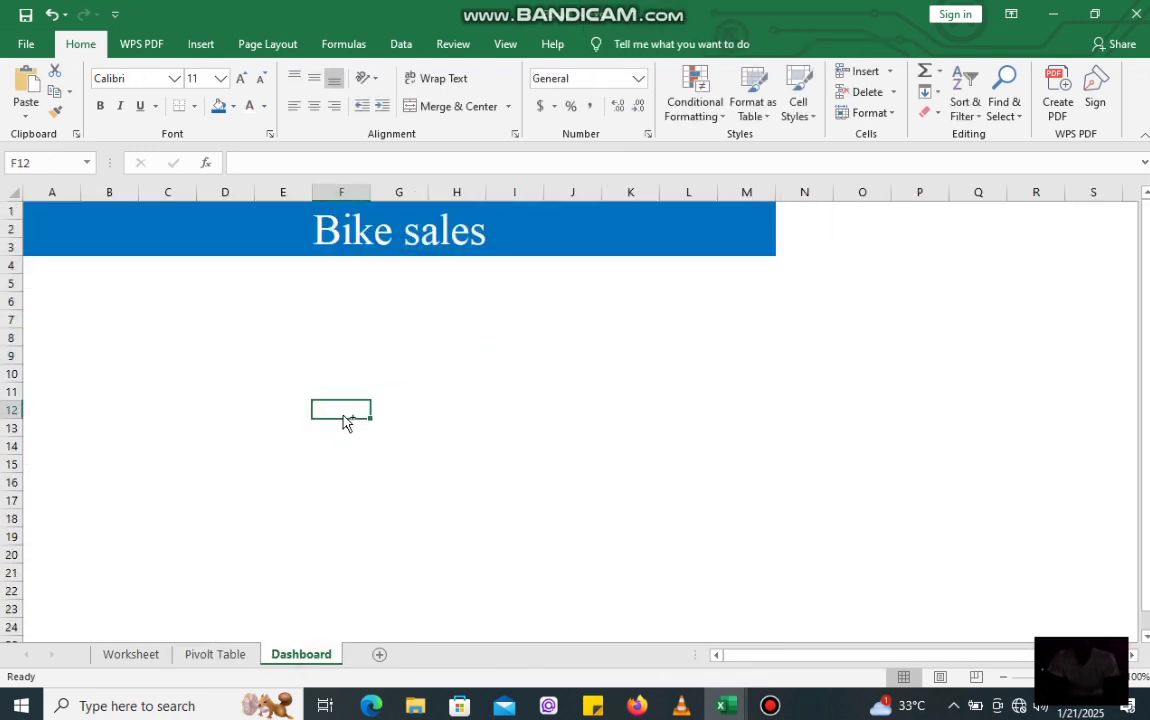
key(ctrl+v)
drag(507, 422, 354, 280)
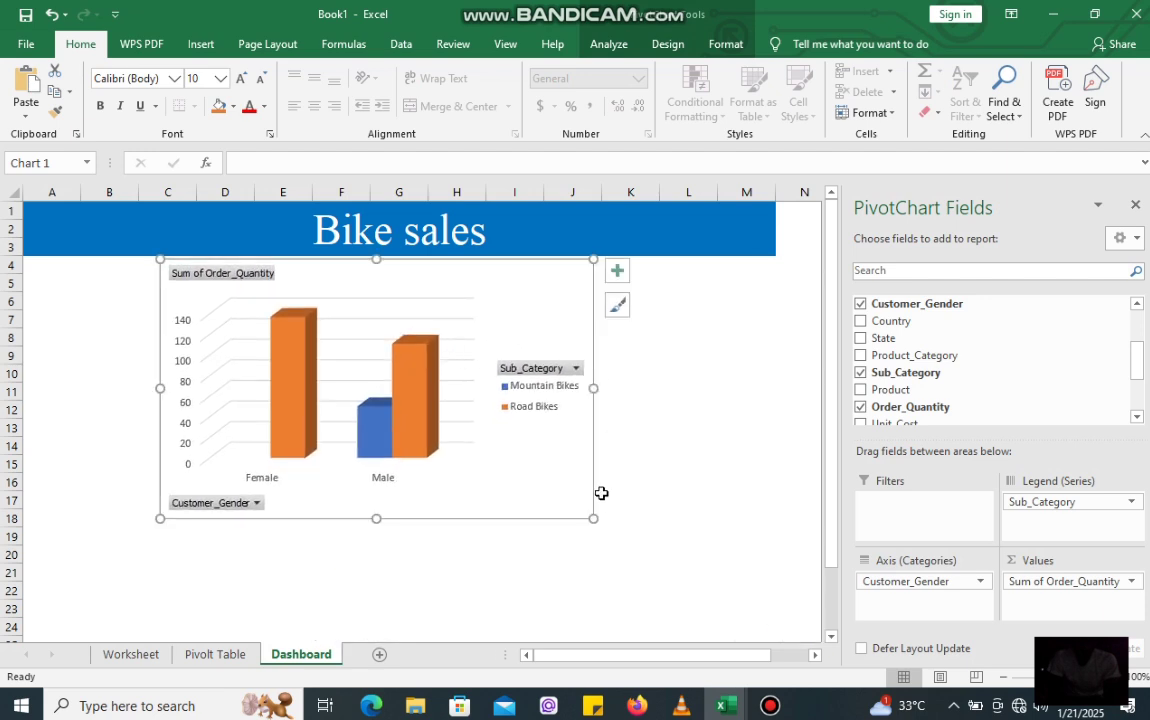
drag(511, 508, 463, 498)
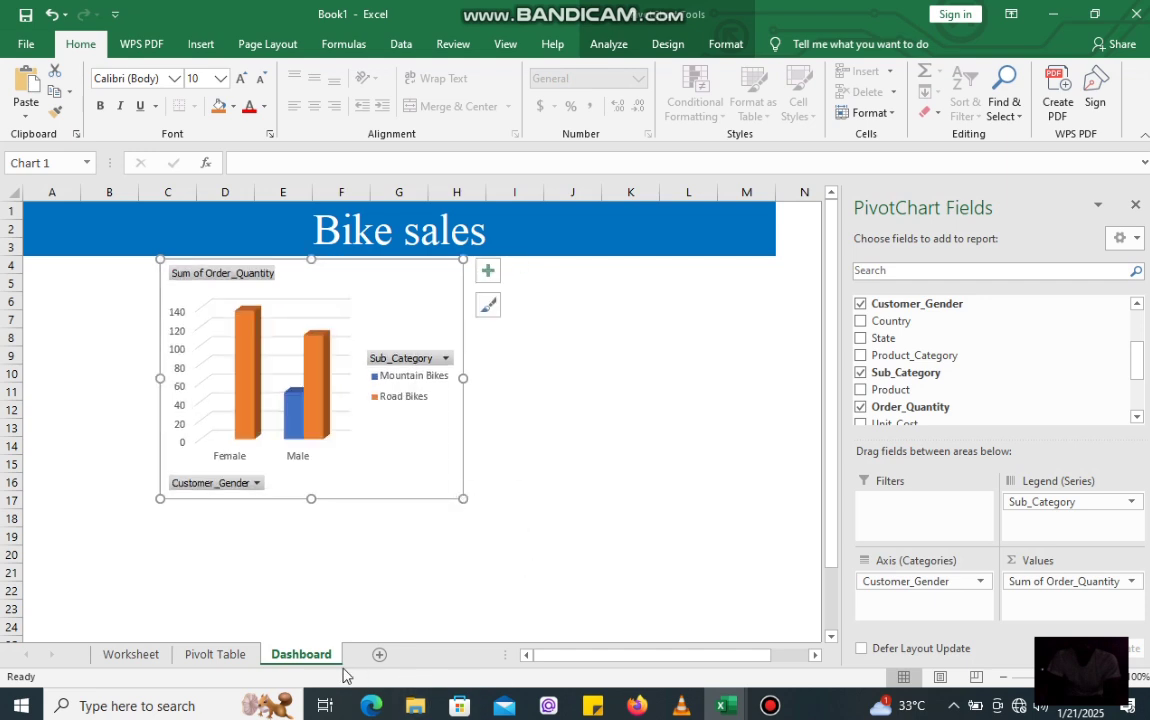
Copy the Count of State chart from the Pivolt Table sheet and paste it onto the Dashboard sheet
click(214, 654)
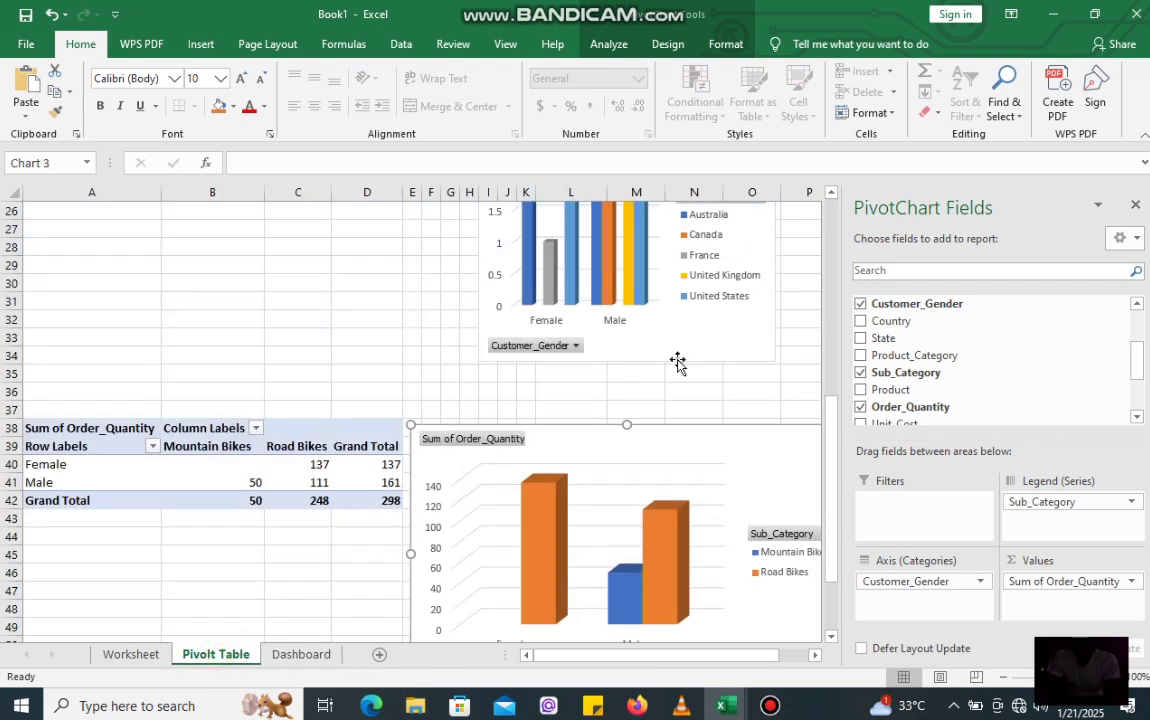
click(636, 345)
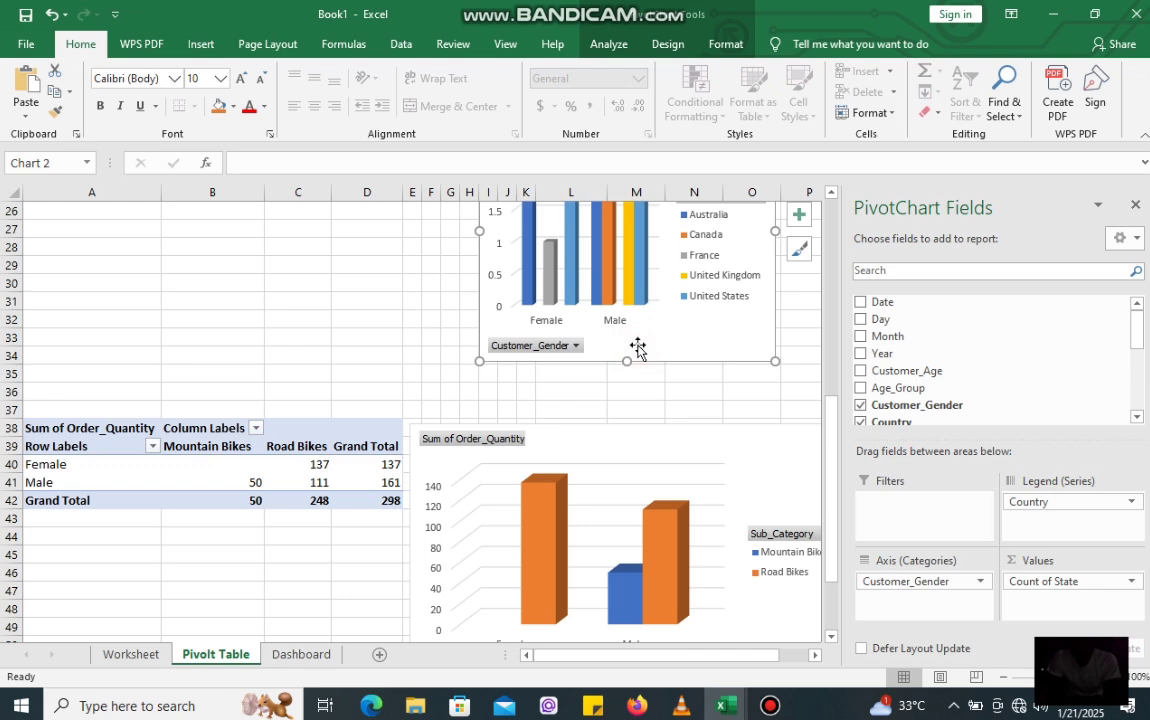
right_click(637, 350)
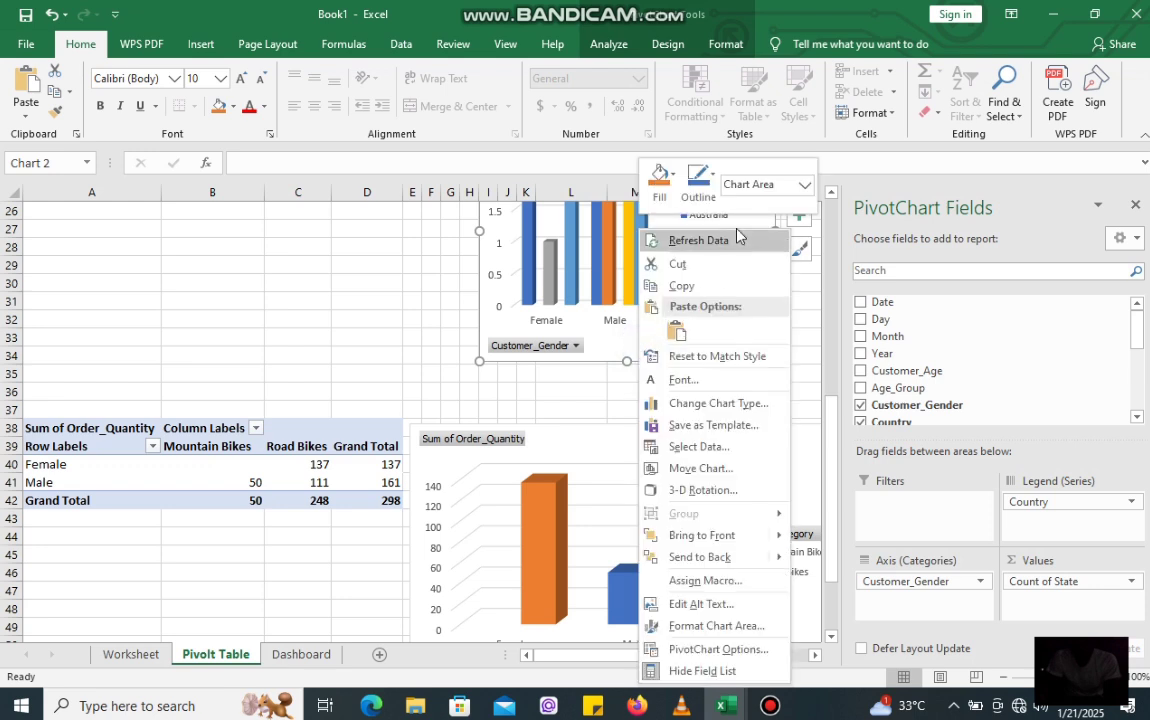
click(682, 287)
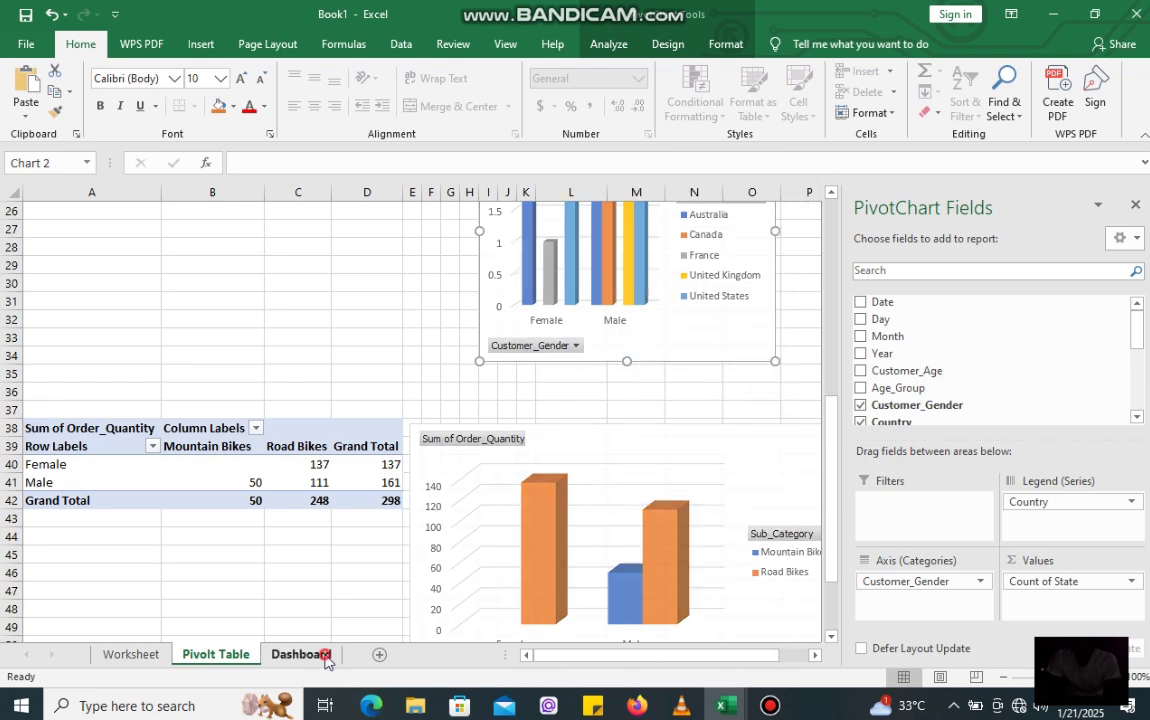
click(320, 654)
key(ctrl+v)
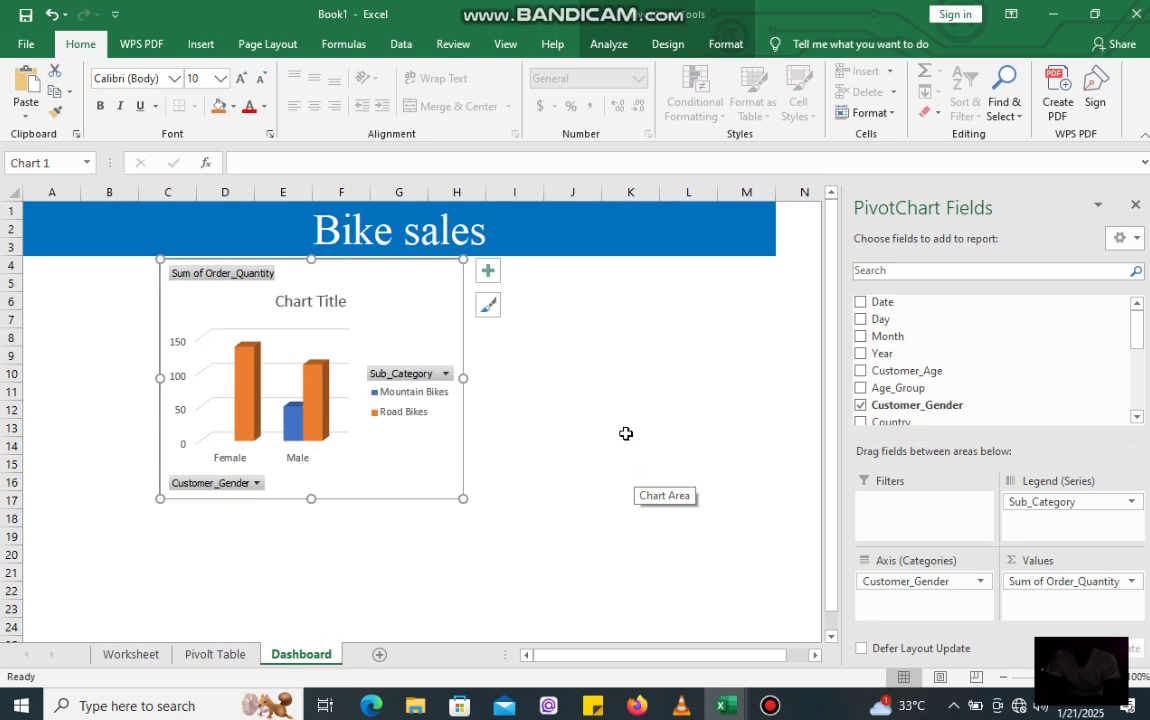
click(630, 391)
key(ctrl+v)
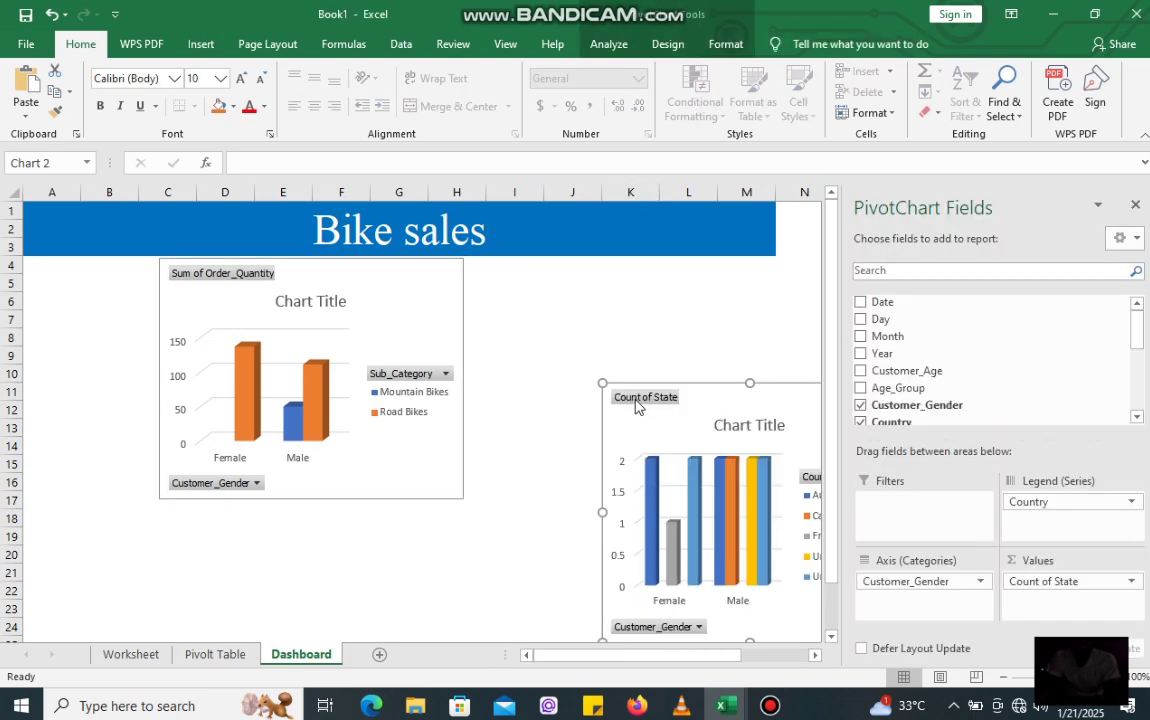
Place the Count of State chart beside the order quantity chart, extending it to the banner's end and matching the other chart's height
mouse_move(714, 400)
mouse_down()
mouse_move(617, 270)
mouse_move(576, 278)
mouse_up()
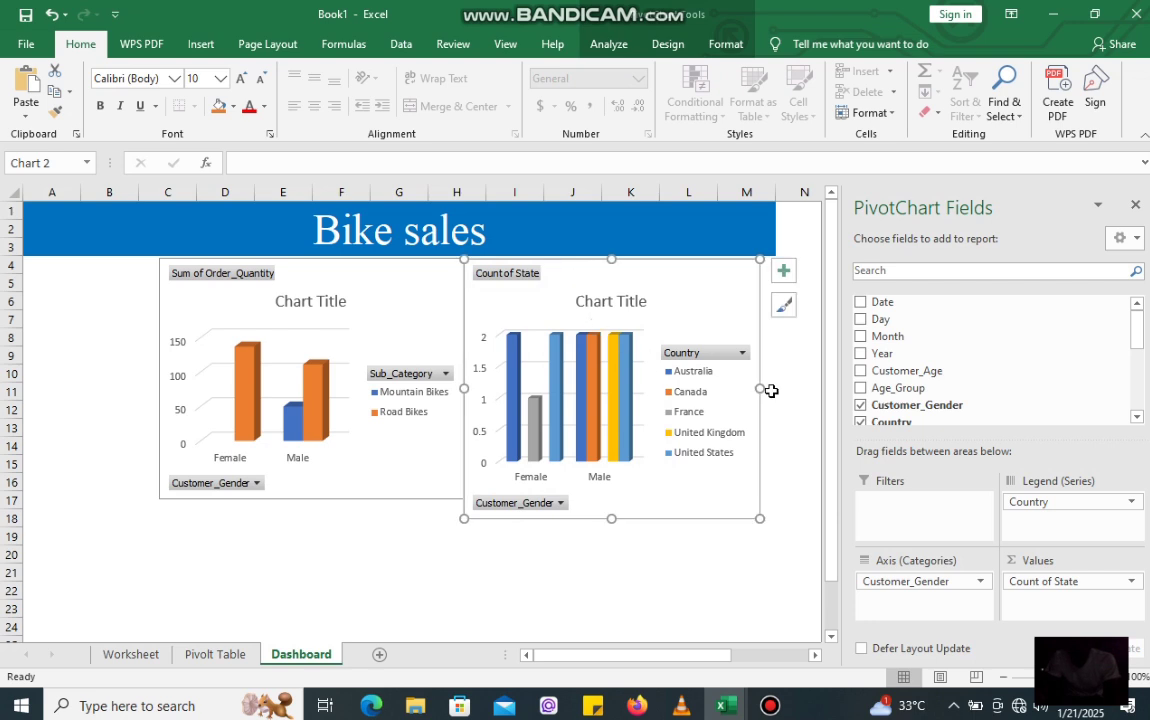
drag(760, 388, 771, 385)
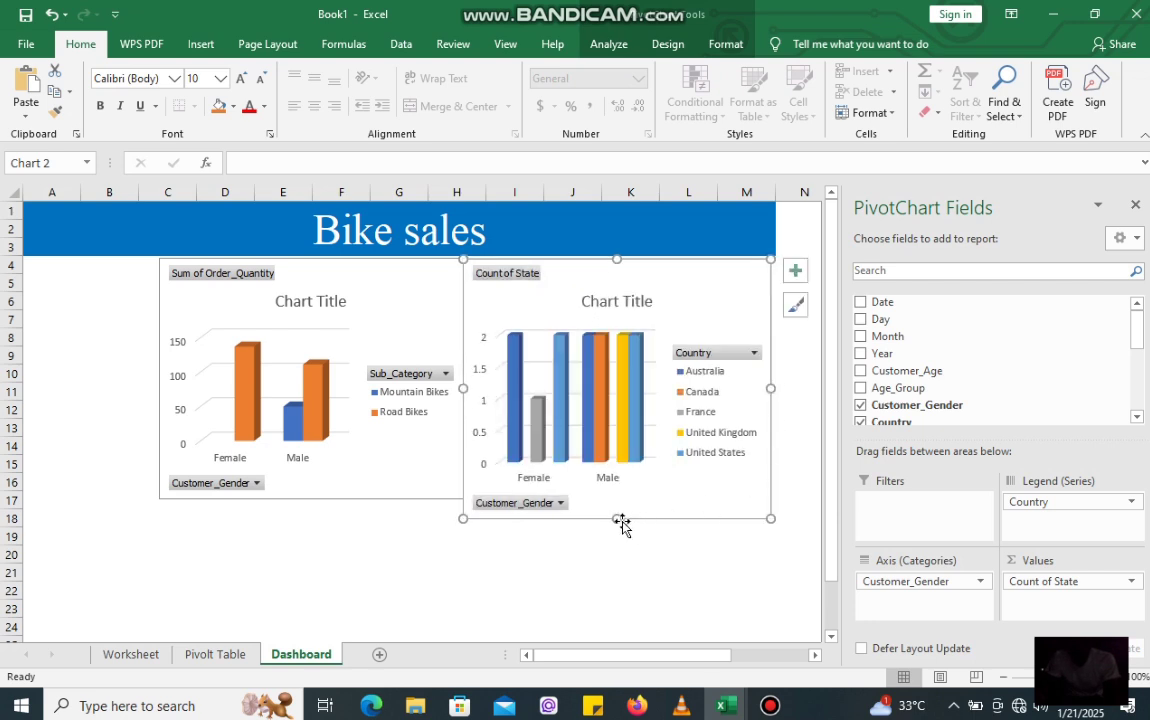
drag(617, 517, 622, 499)
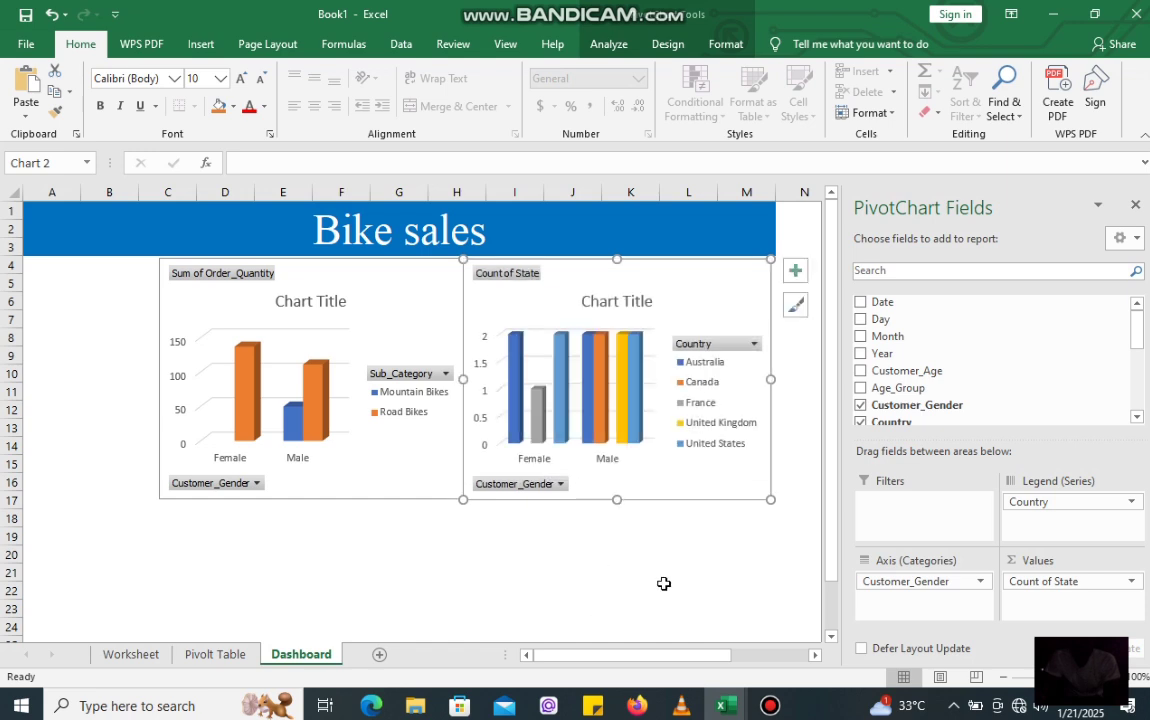
Copy the Sum of Customer_Age chart from the Pivolt Table sheet and paste it onto the Dashboard sheet
click(216, 655)
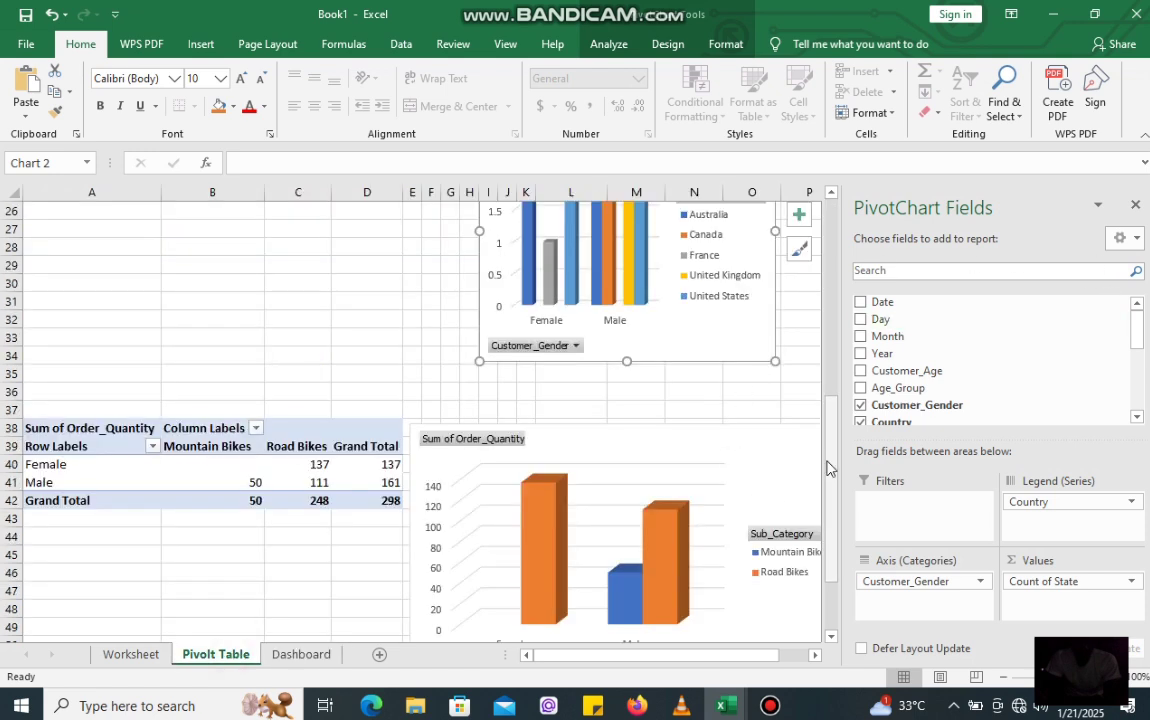
scroll(836, 457, up, 8)
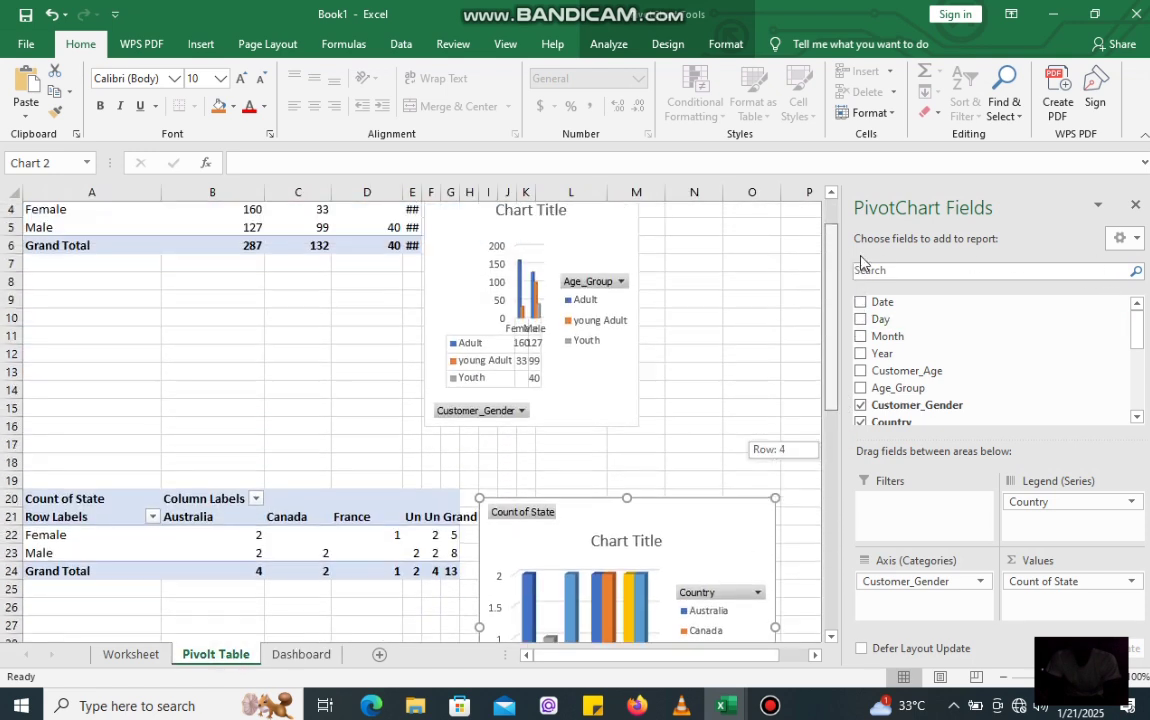
click(568, 240)
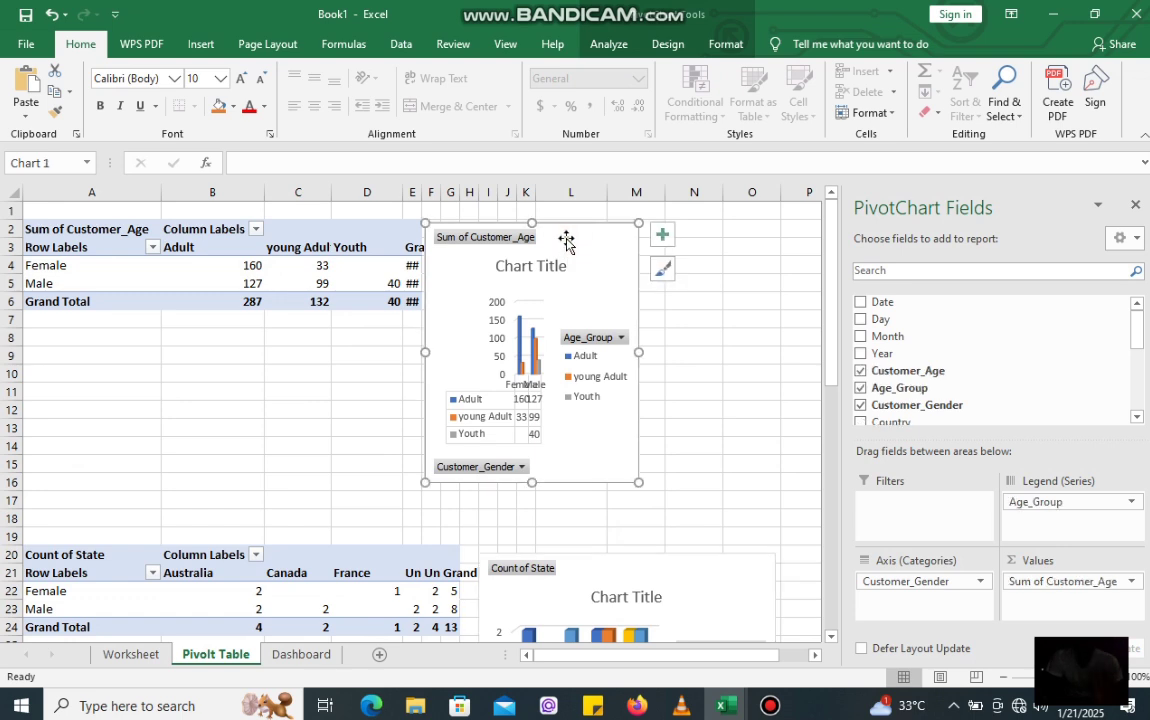
right_click(568, 244)
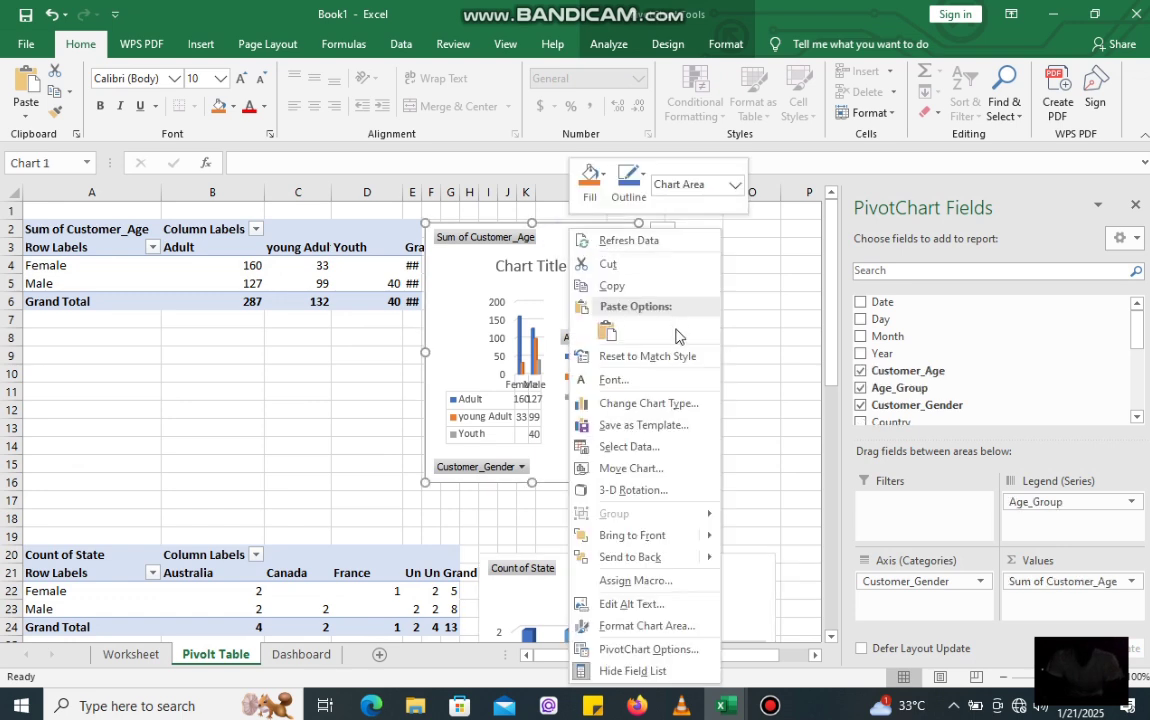
click(612, 290)
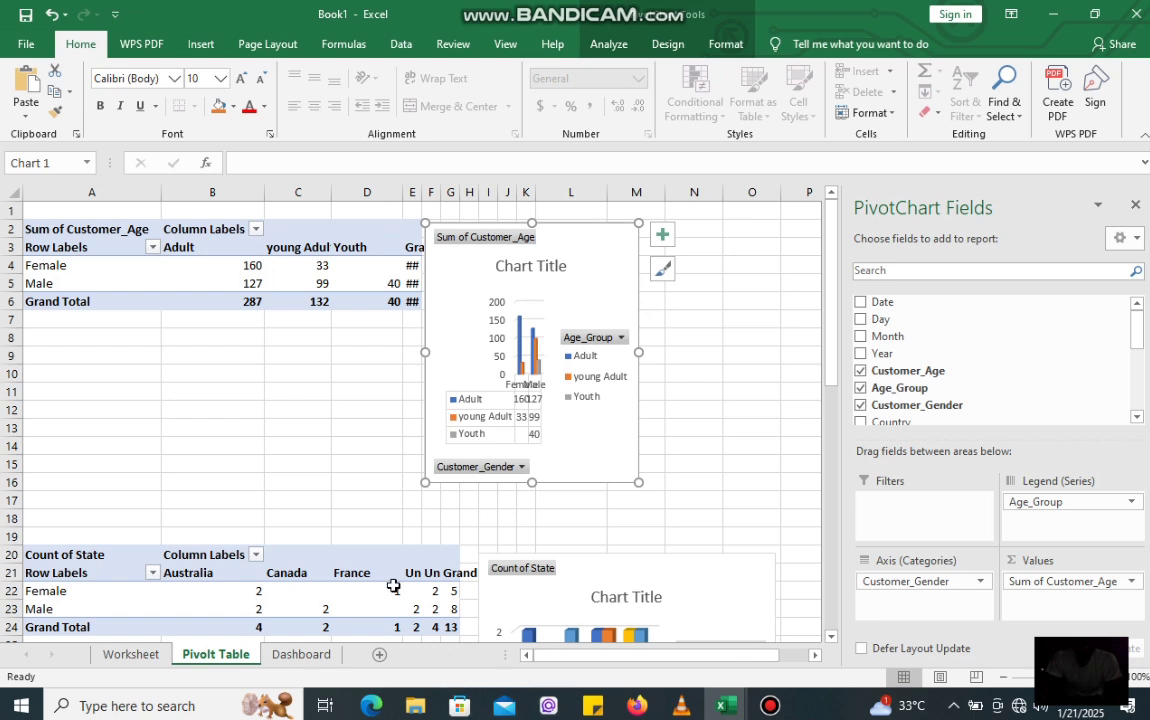
click(296, 656)
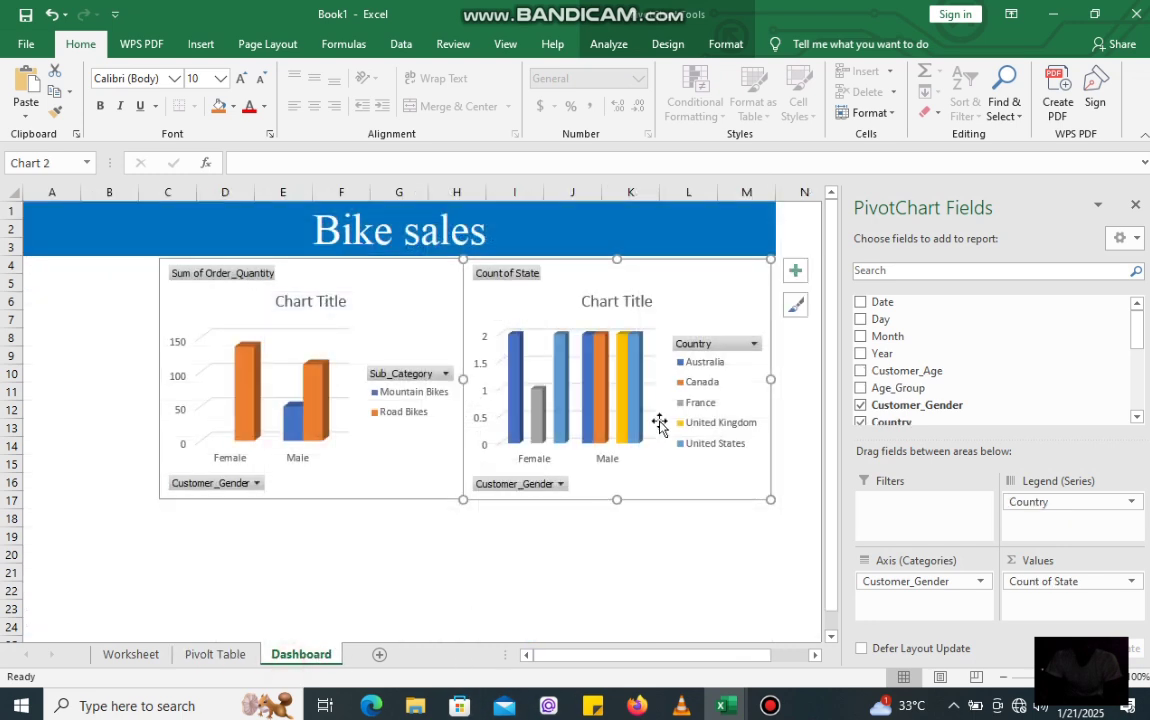
click(460, 568)
key(ctrl+v)
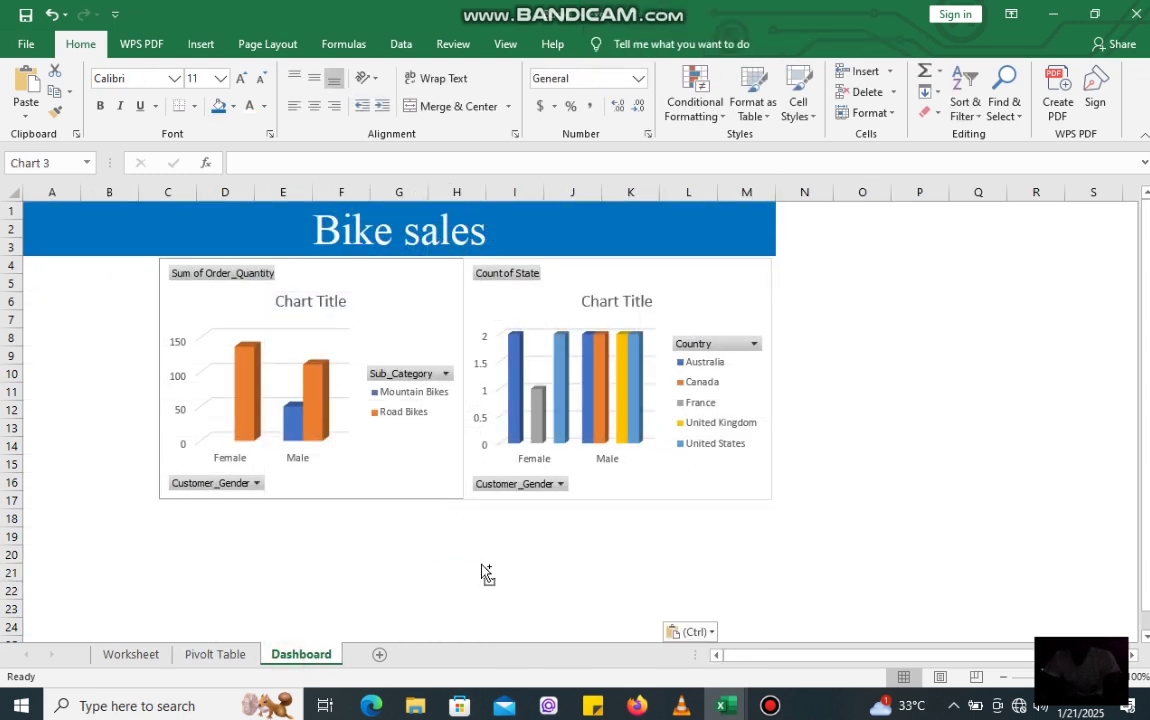
Place the Sum of Customer_Age chart directly beneath the two other charts and widen it to their combined width, columns C to M
mouse_move(477, 597)
mouse_down()
mouse_move(408, 542)
mouse_move(323, 536)
mouse_up()
drag(686, 619, 771, 619)
drag(275, 629, 177, 617)
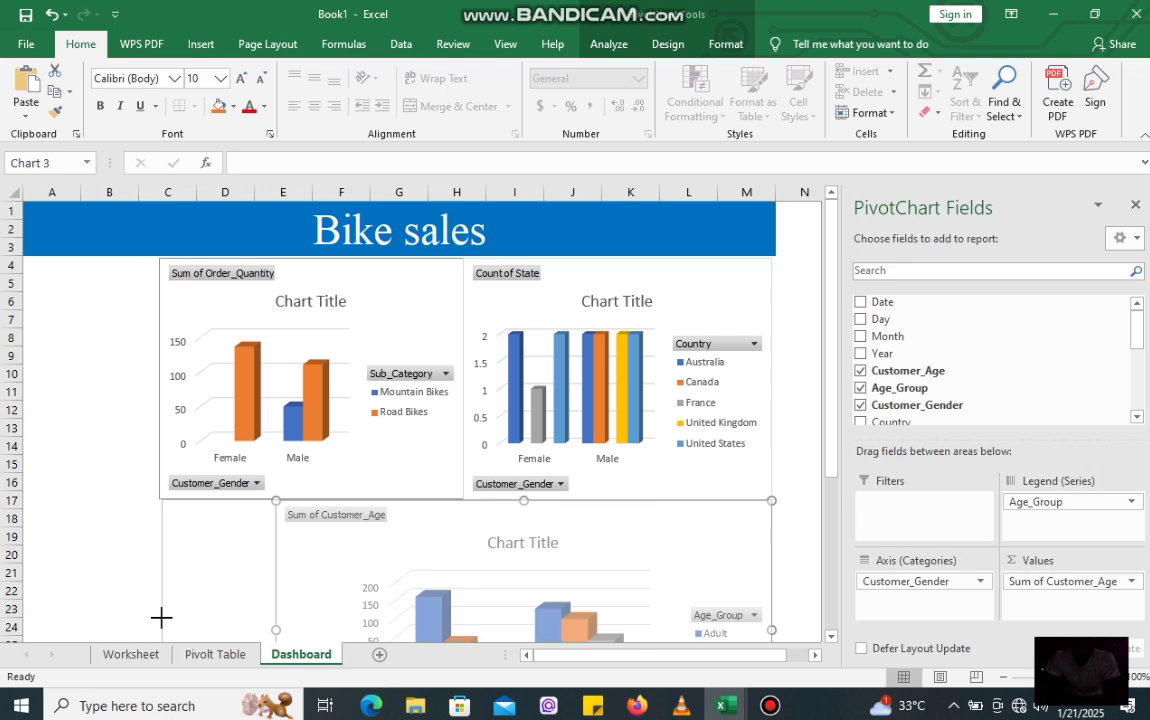
drag(161, 617, 162, 618)
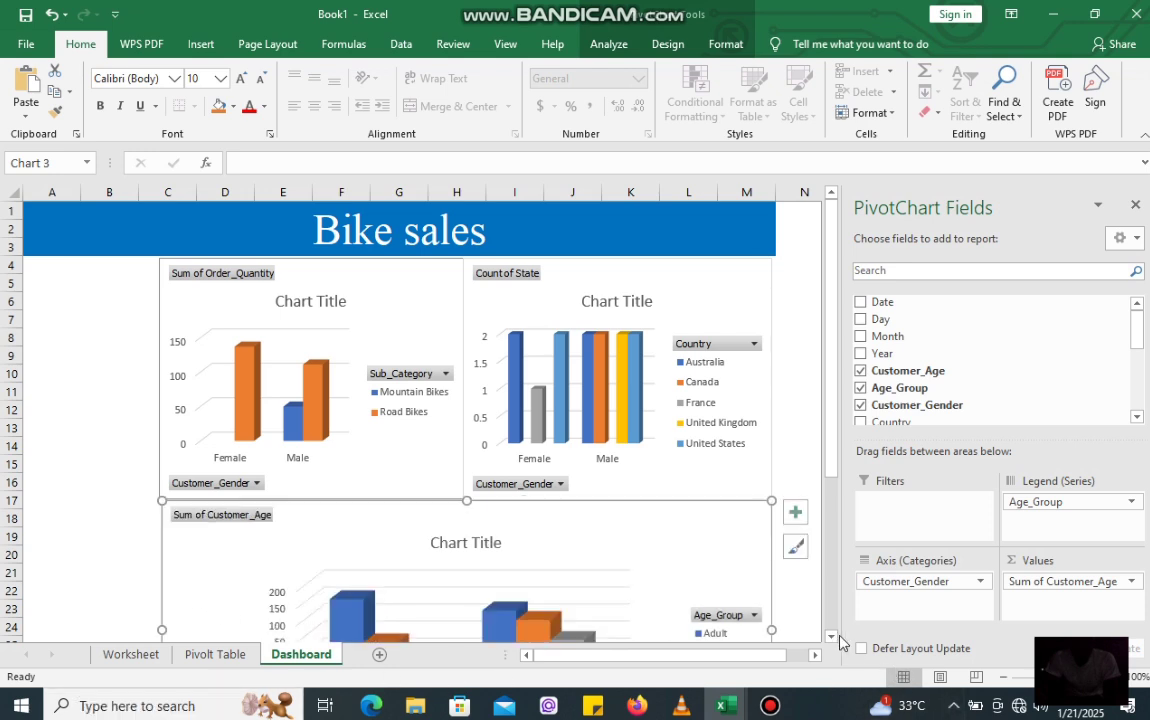
Extend the Sum of Customer_Age chart's height down to row 33
click(832, 636)
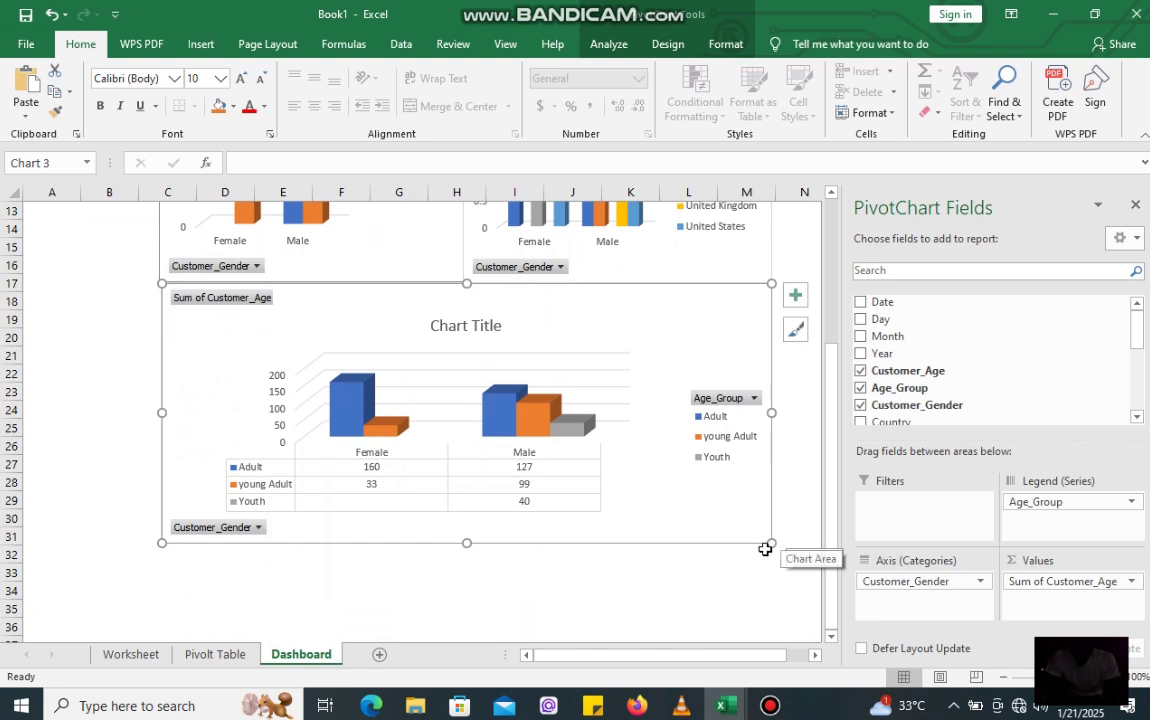
drag(771, 548, 770, 570)
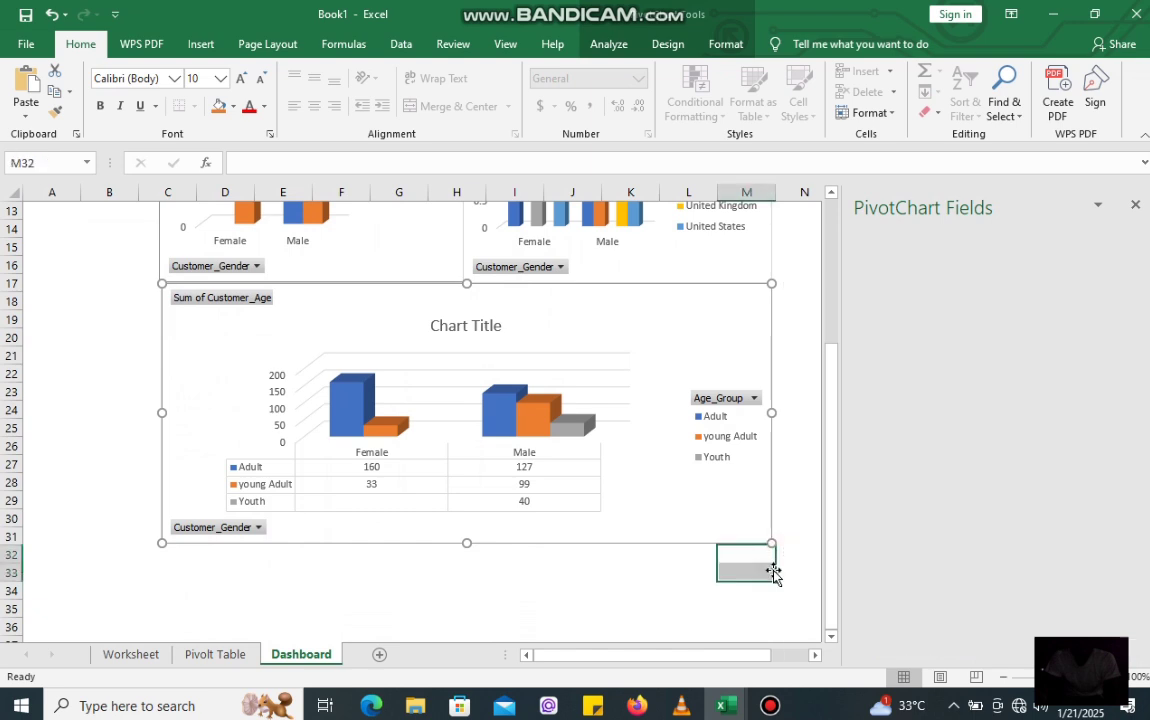
click(672, 489)
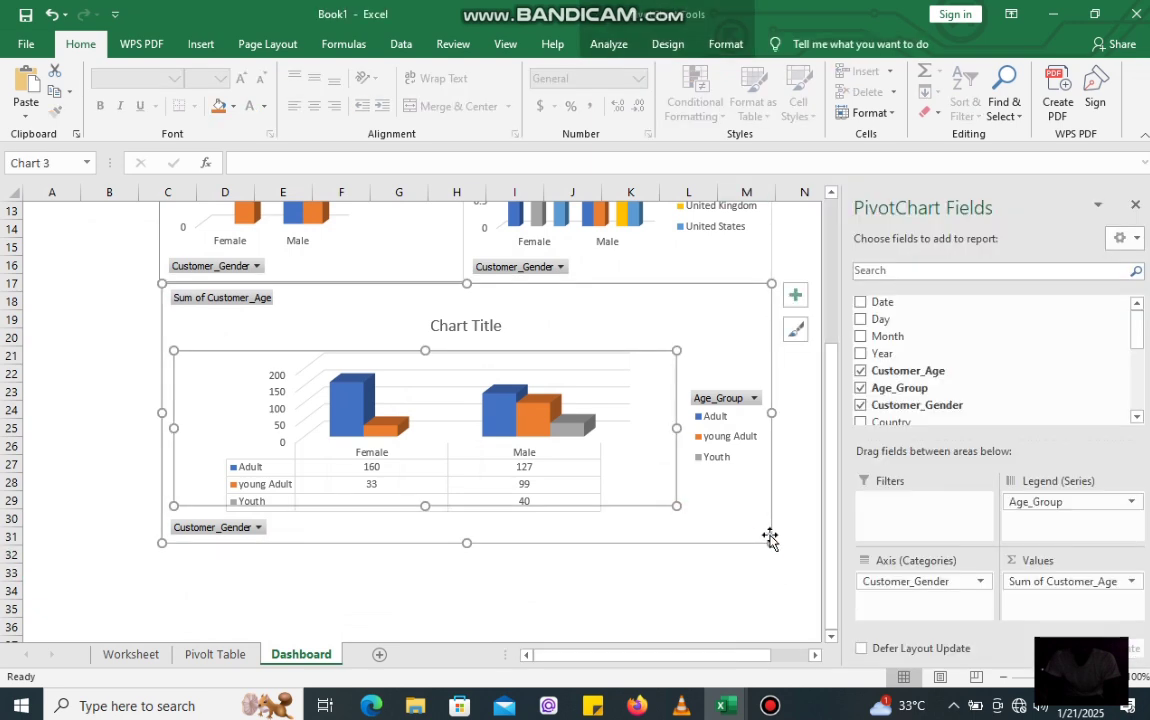
drag(770, 543, 767, 580)
click(798, 482)
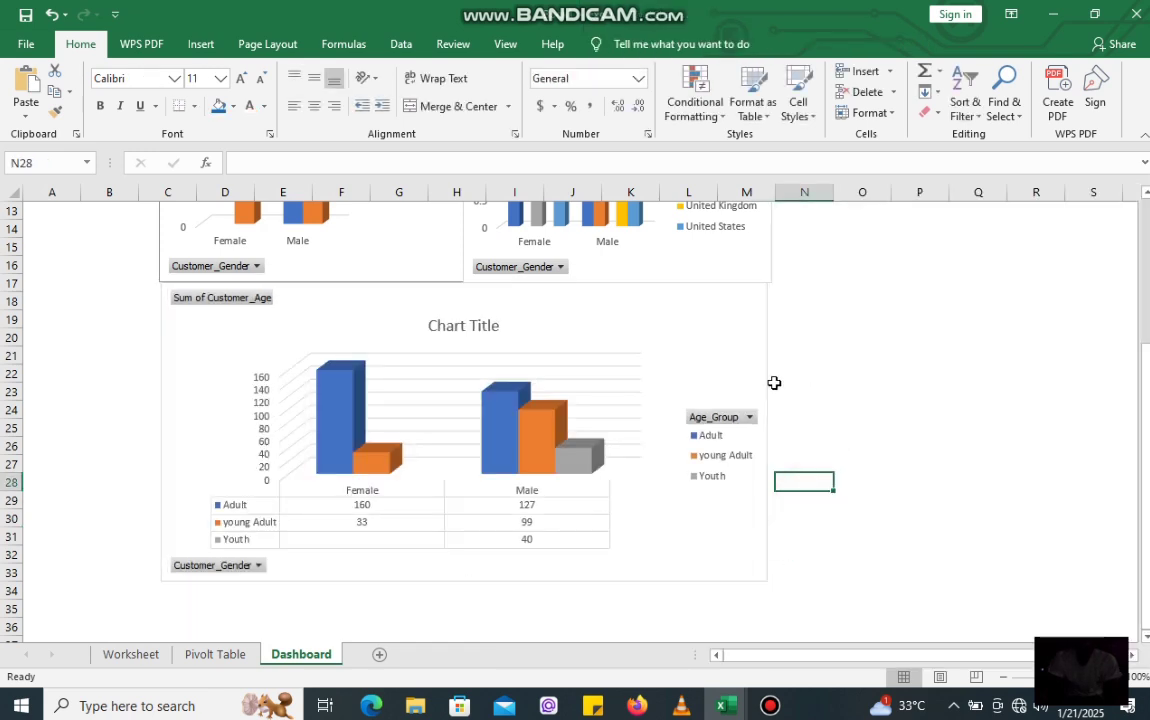
Apply the dark chart style Style 6 to the Sum of Customer_Age chart
click(672, 331)
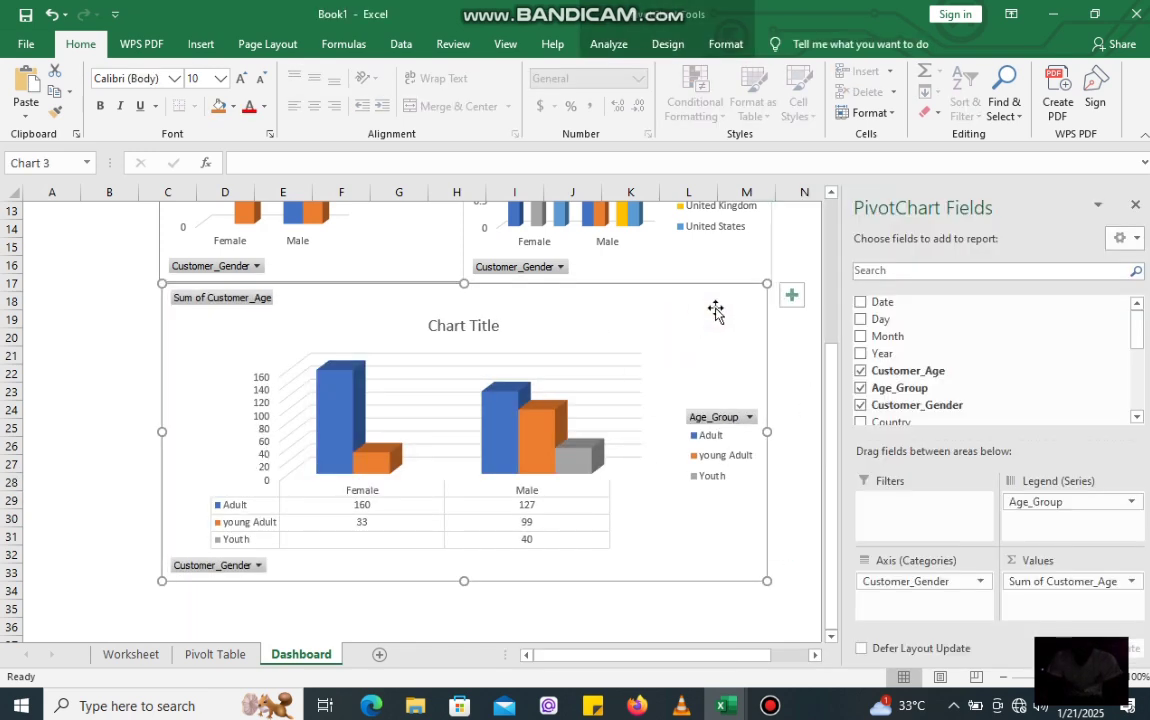
click(668, 44)
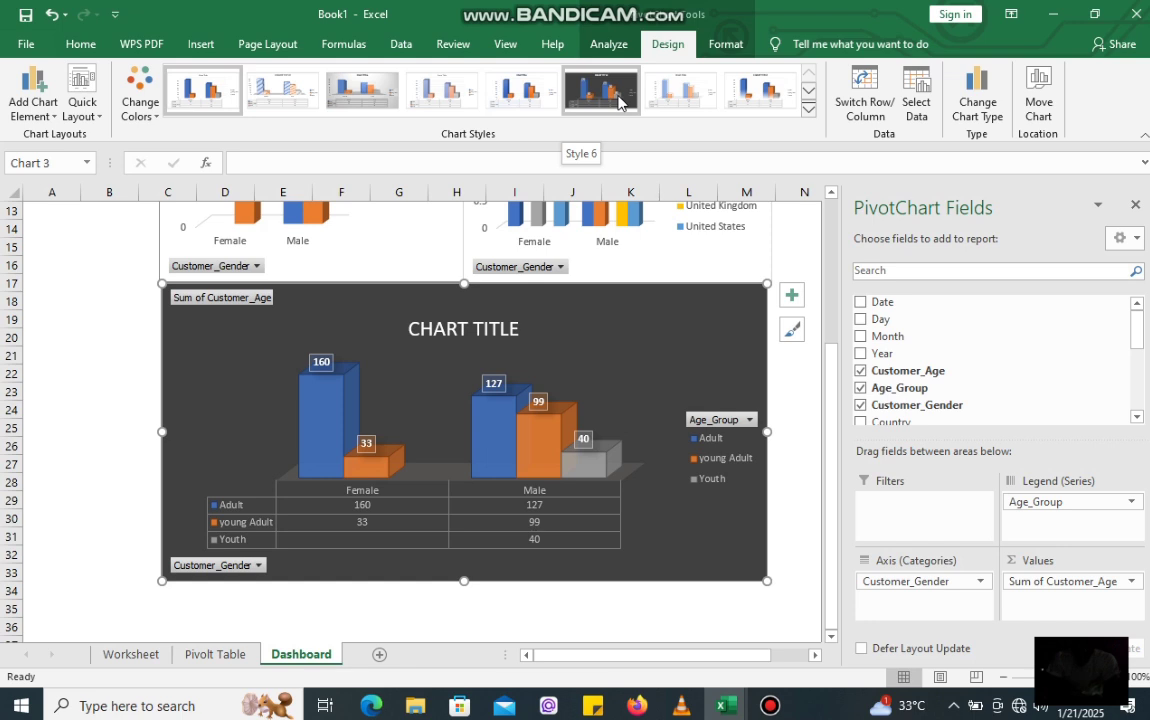
click(362, 90)
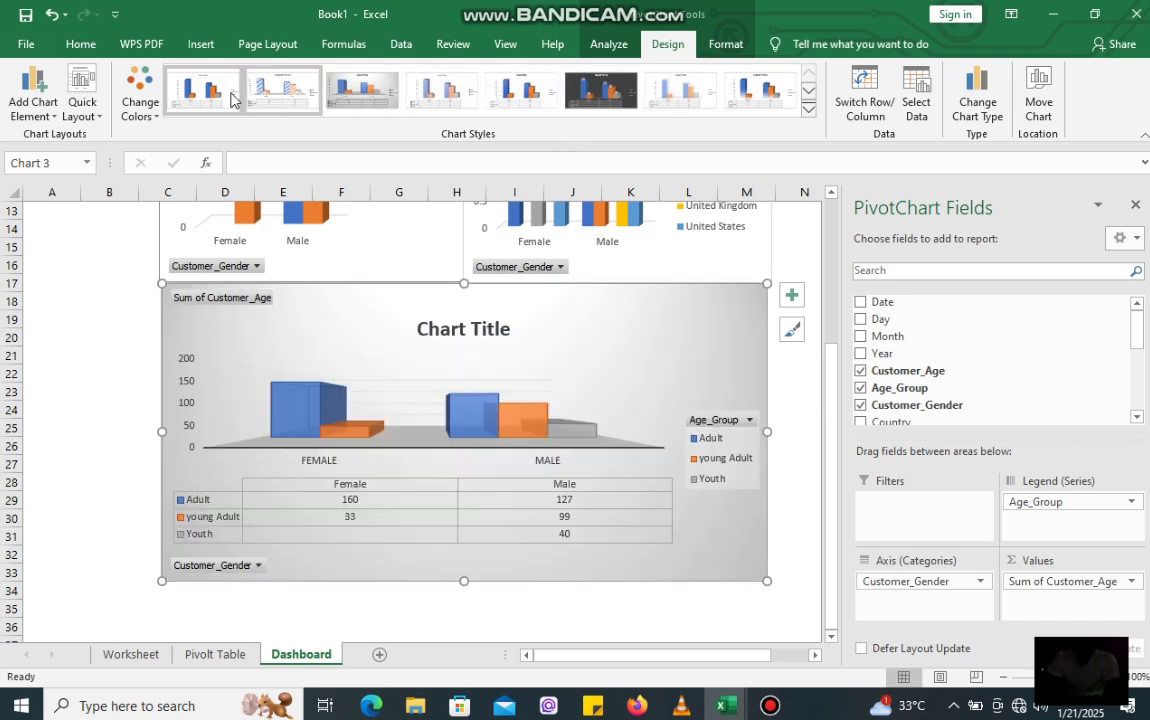
click(519, 80)
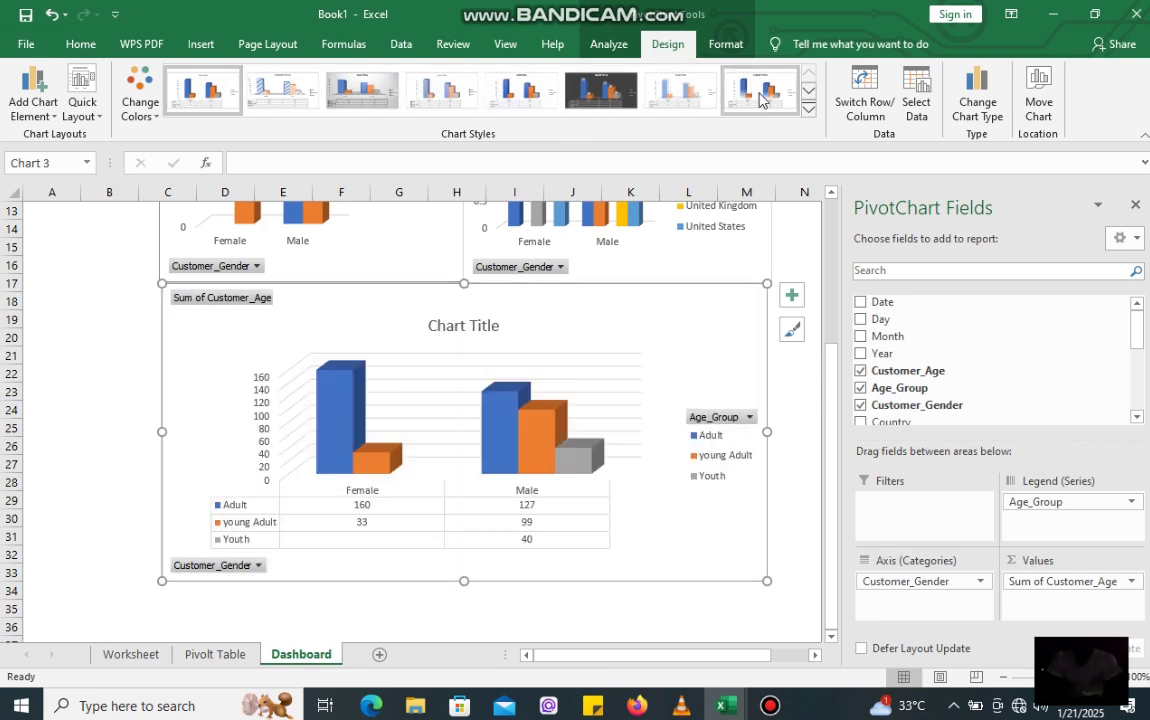
click(584, 91)
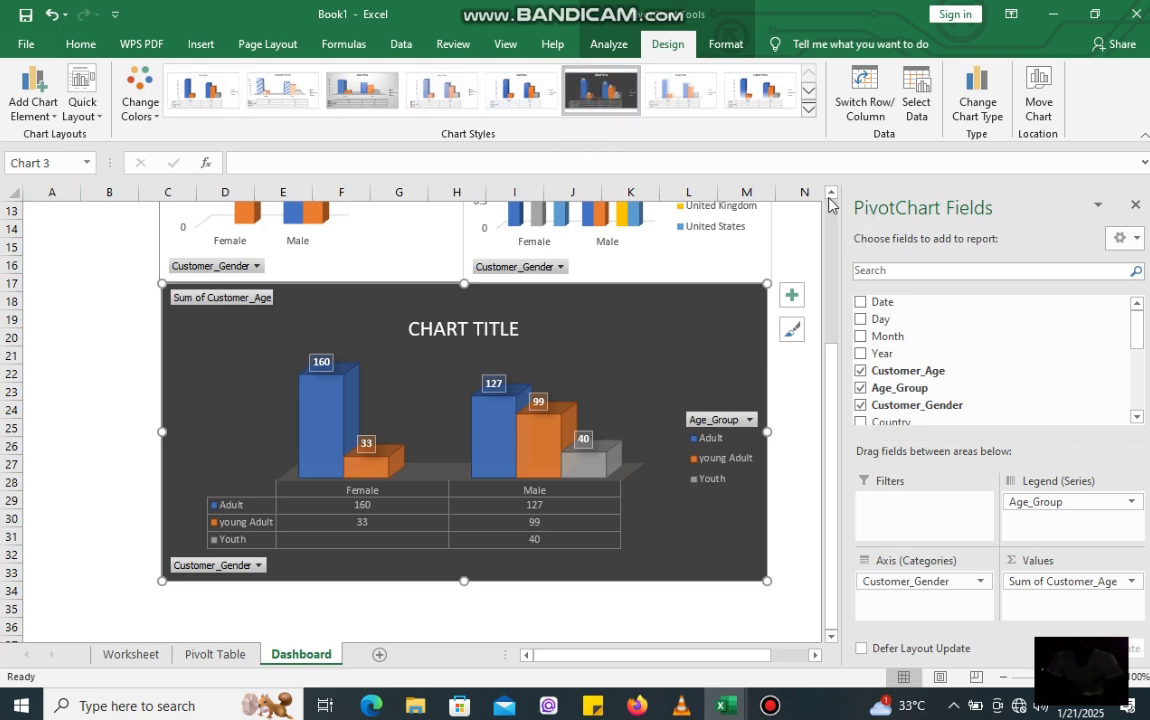
Start inserting slicers for the Sum of Order_Quantity chart and look through the available fields
scroll(748, 190, up, 3)
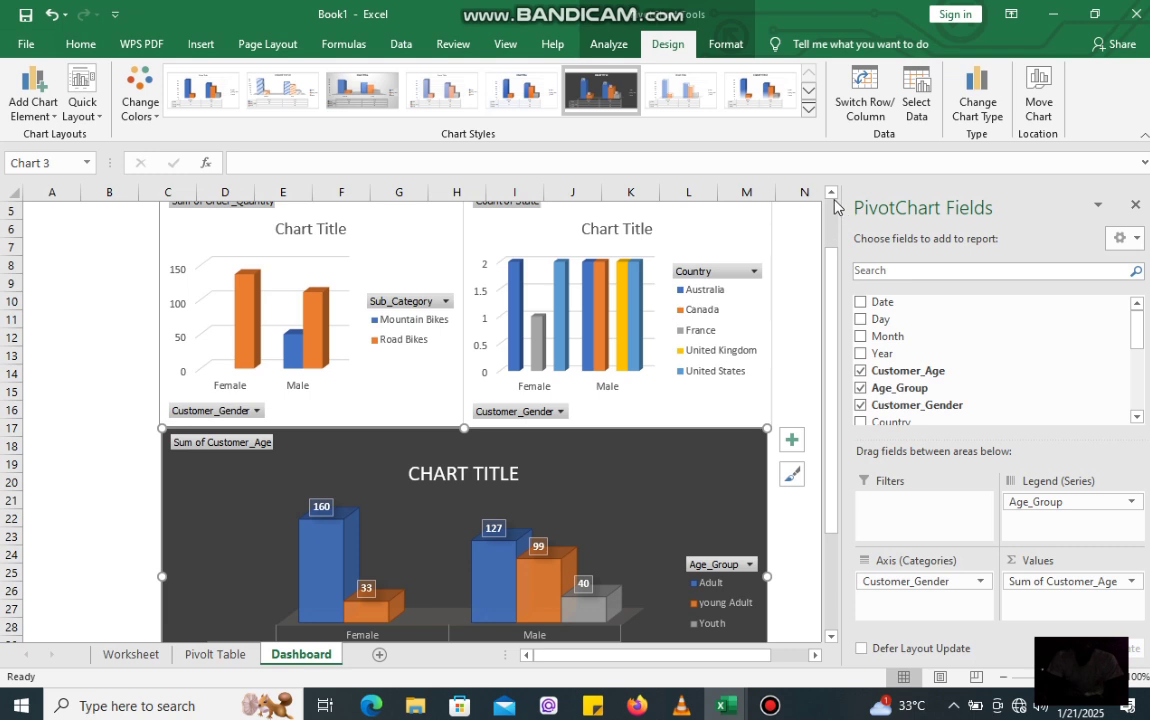
scroll(834, 196, up, 1)
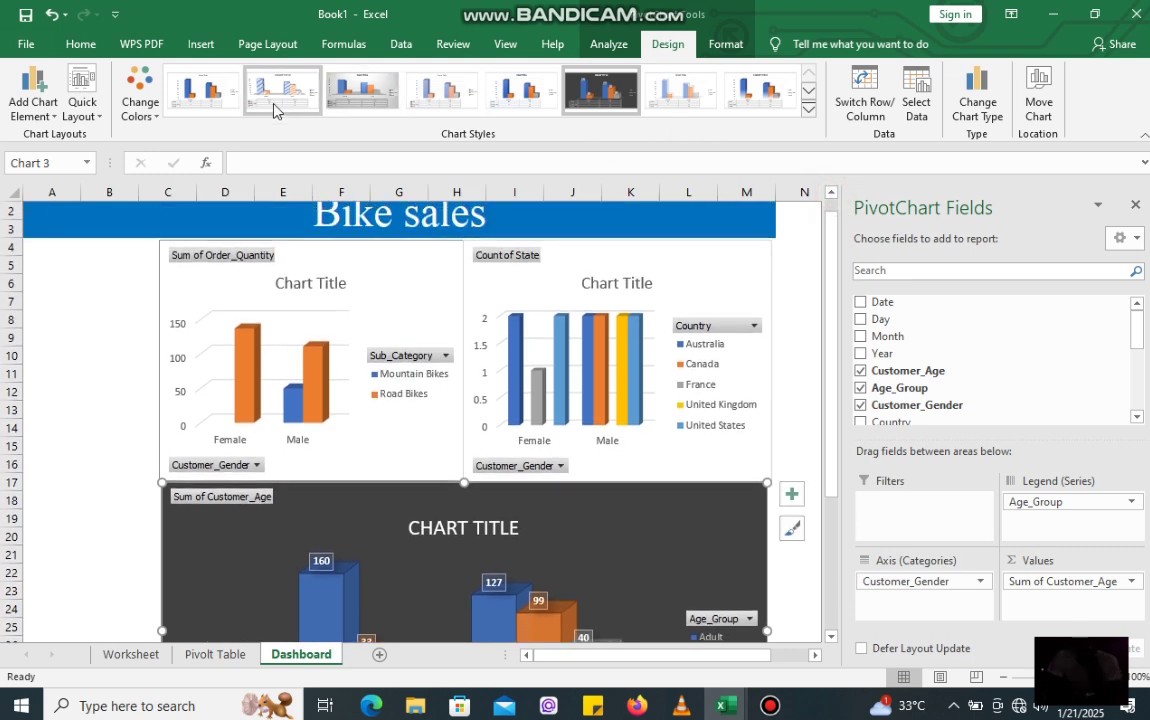
click(350, 265)
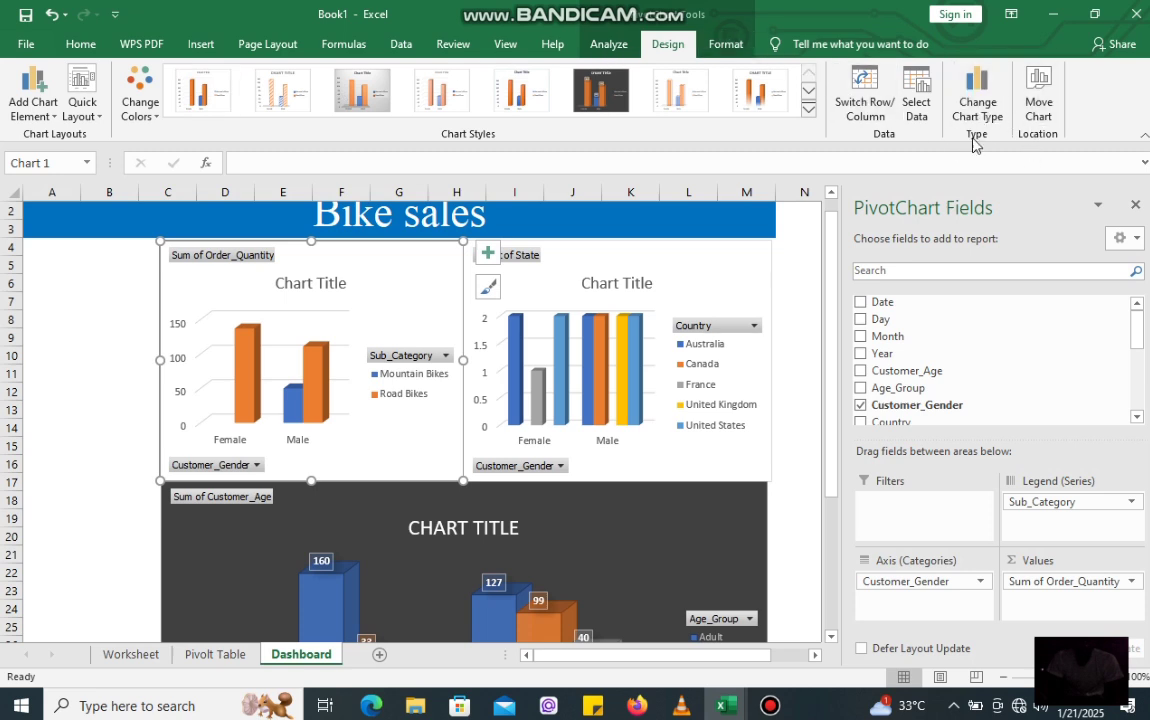
click(728, 48)
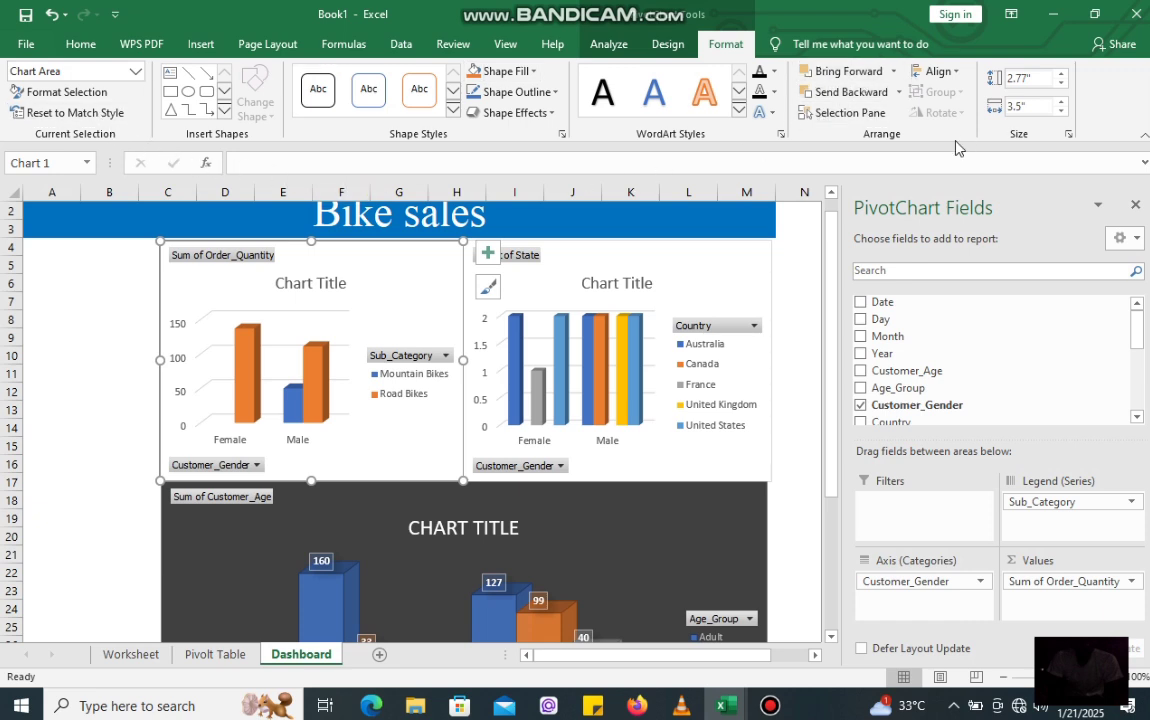
click(507, 45)
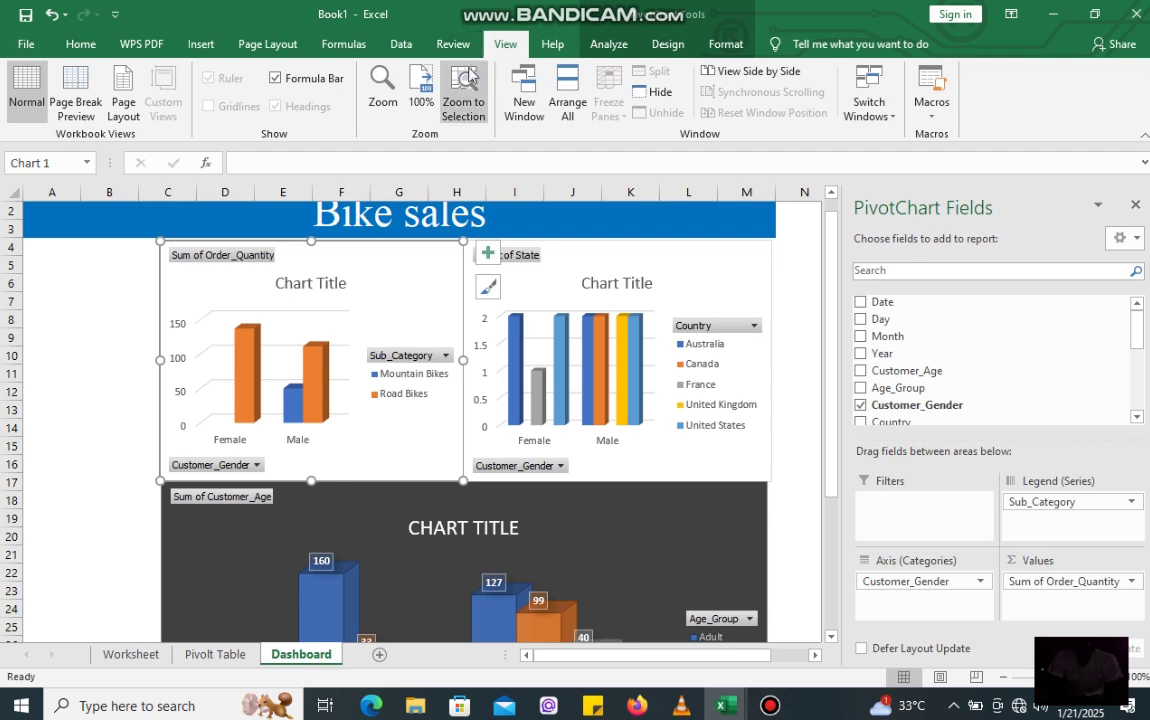
click(201, 45)
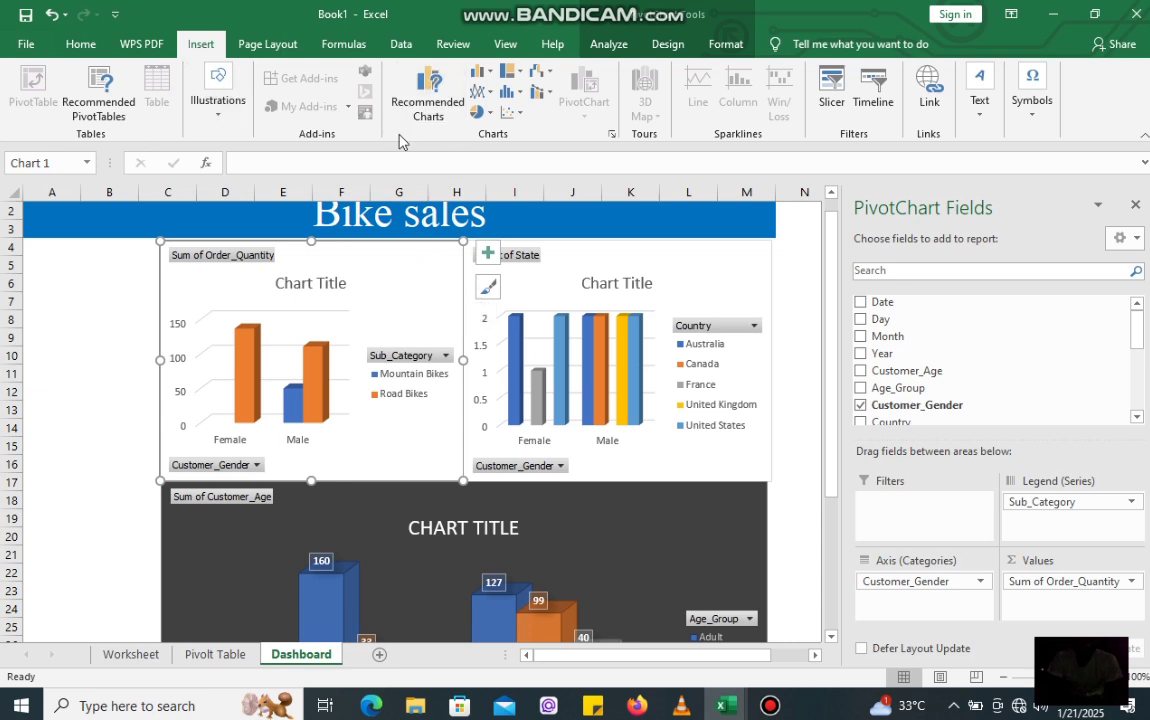
click(830, 92)
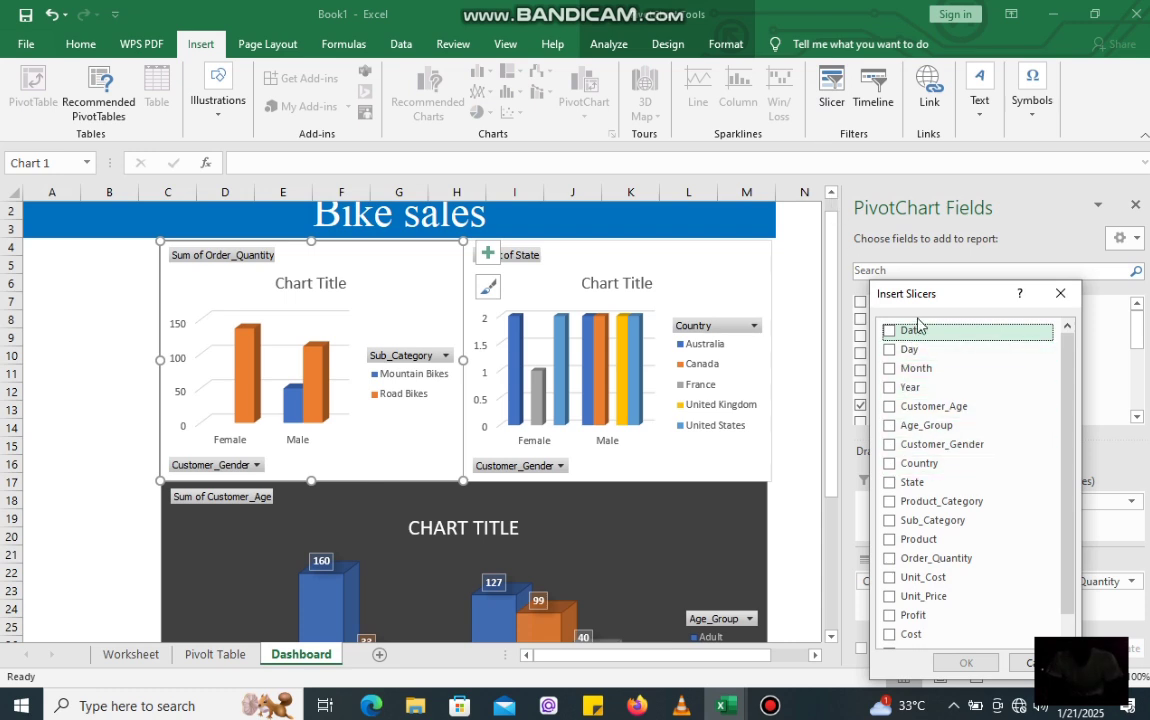
drag(1075, 393, 1075, 477)
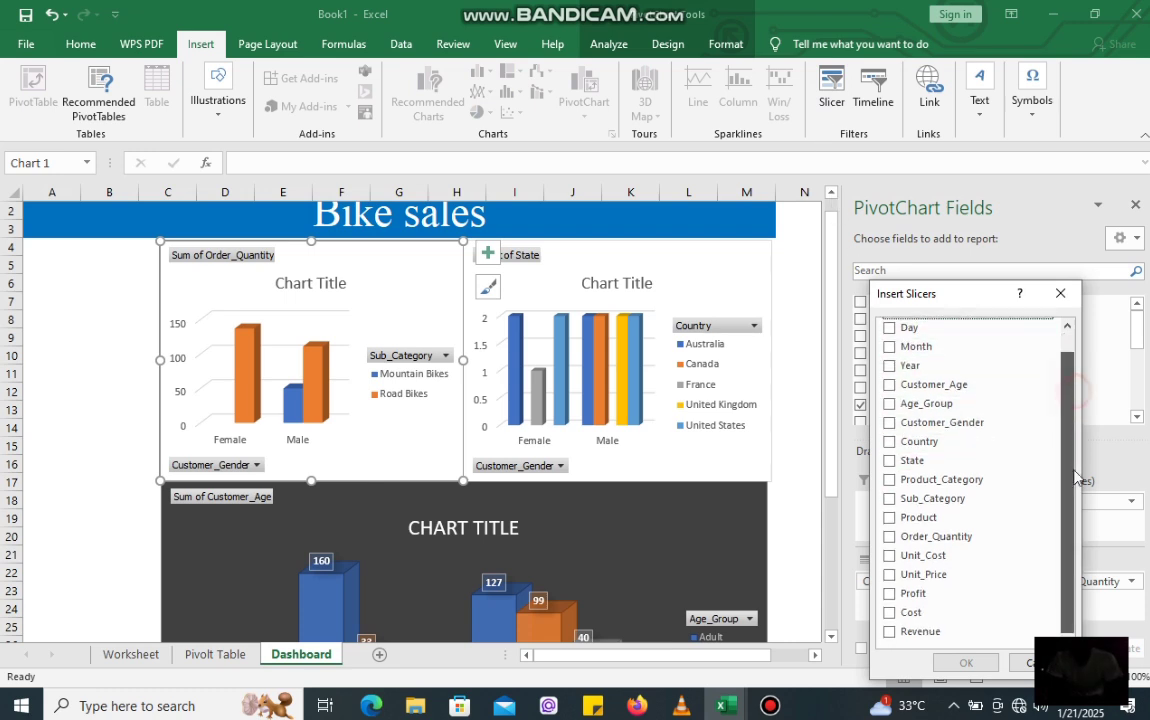
scroll(1075, 493, up, 1)
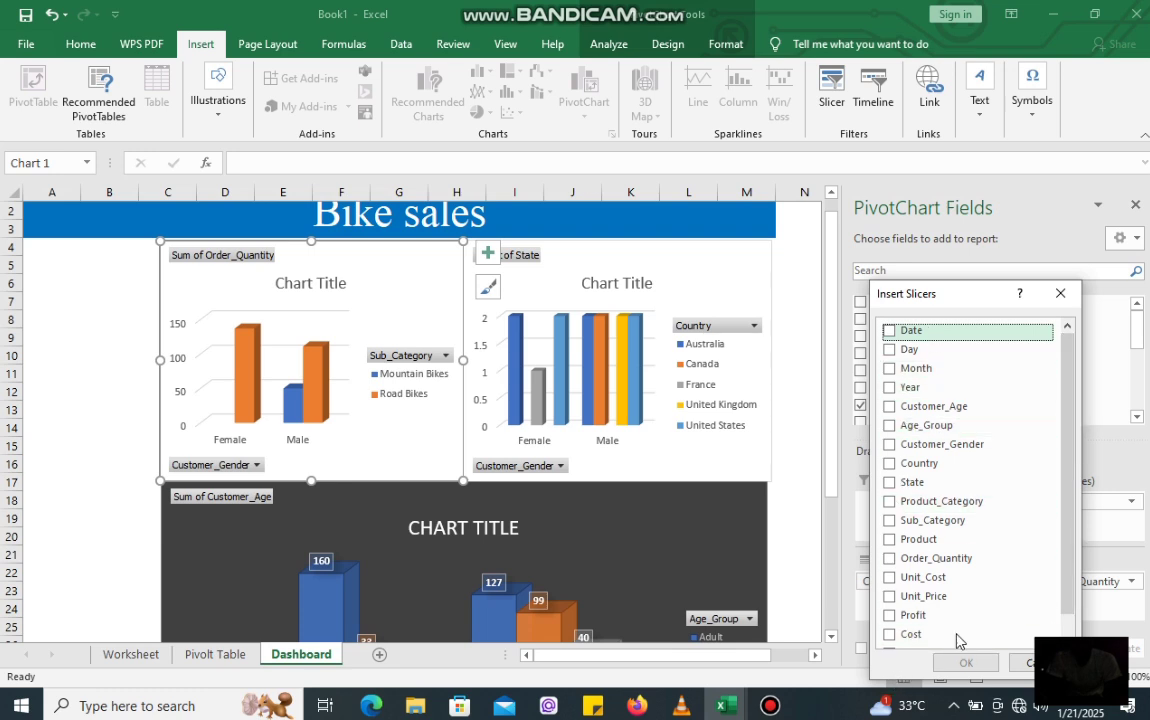
Insert slicers for Customer_Age, Age_Group, Customer_Gender, Country, Product_Category, Sub_Category and Order_Quantity
click(890, 407)
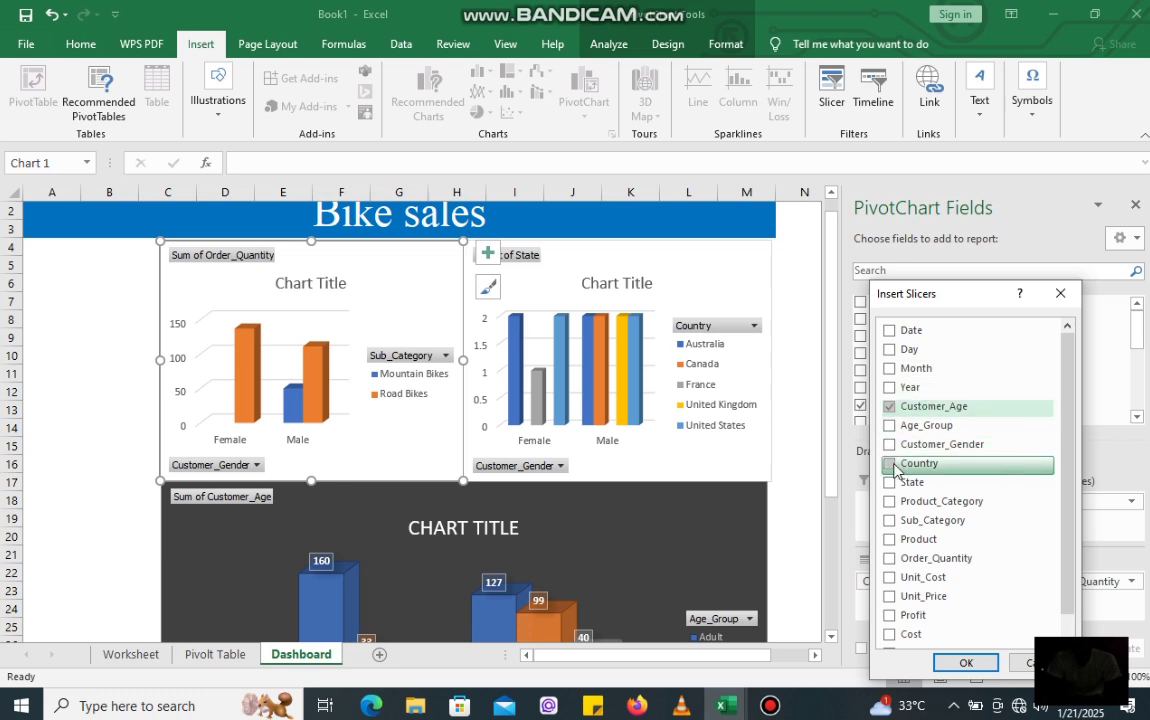
click(891, 447)
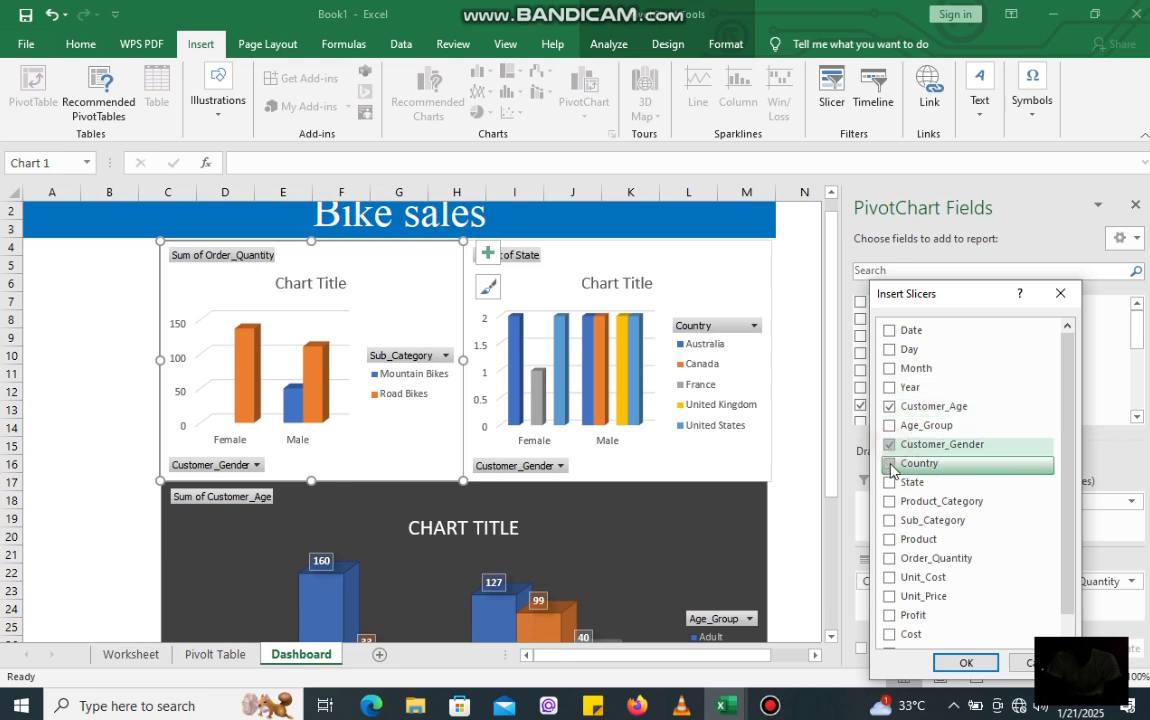
click(891, 428)
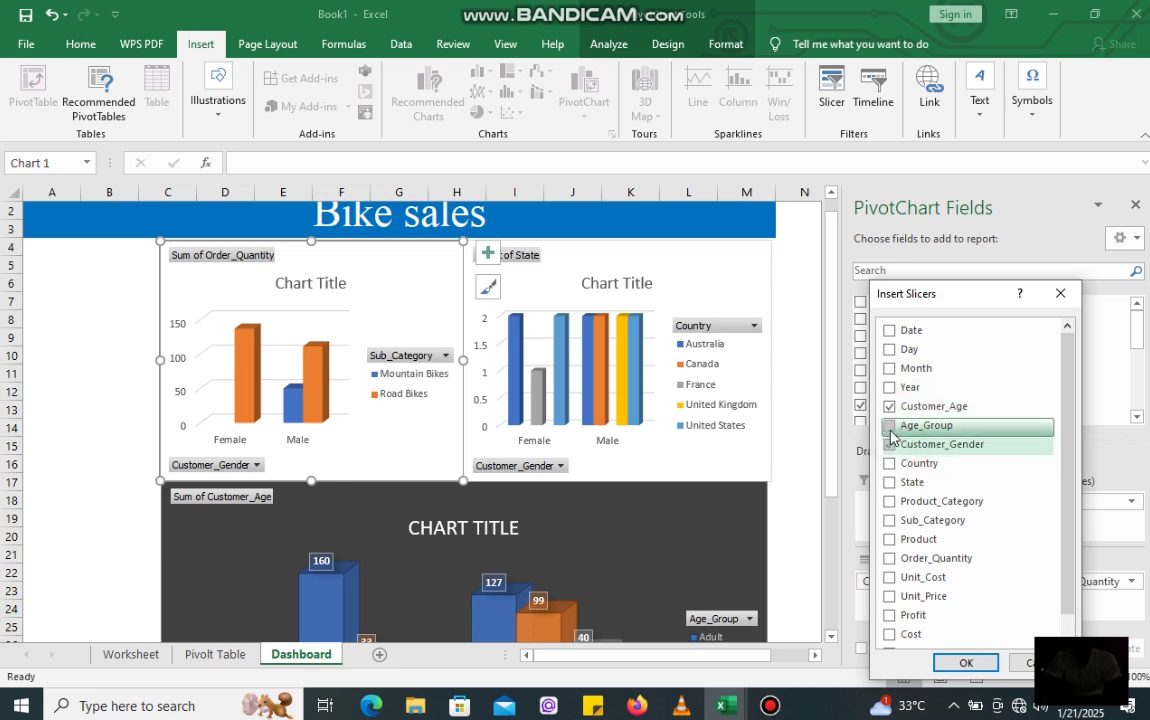
click(890, 464)
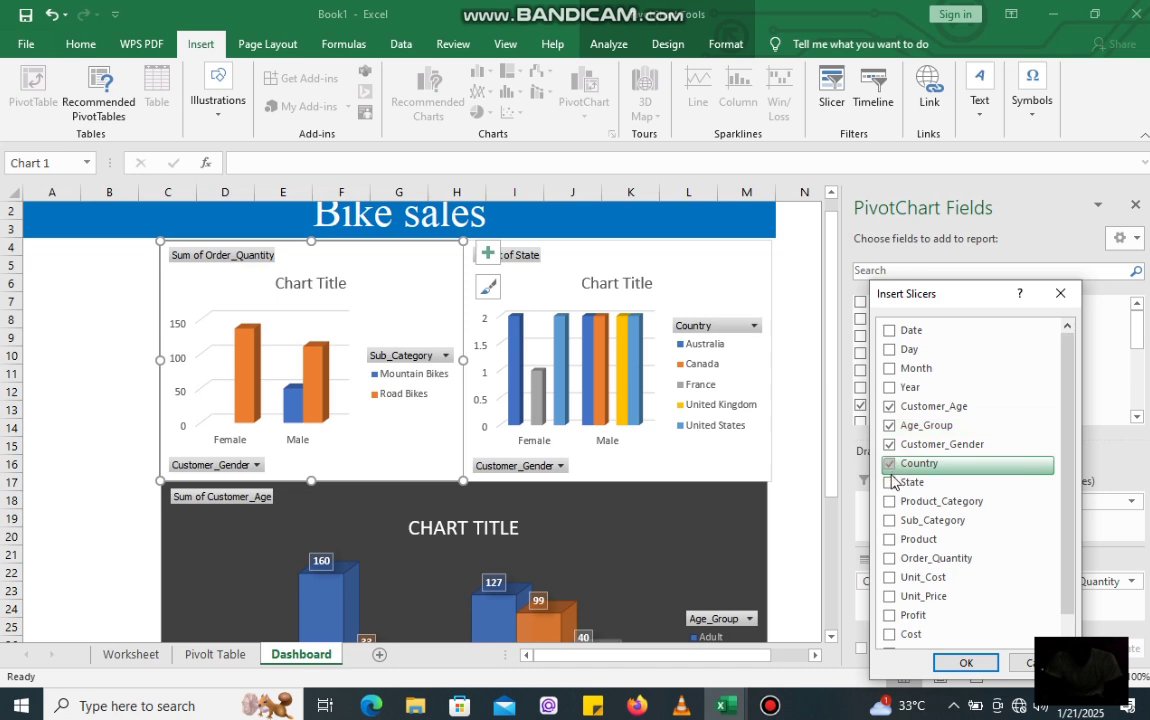
click(891, 522)
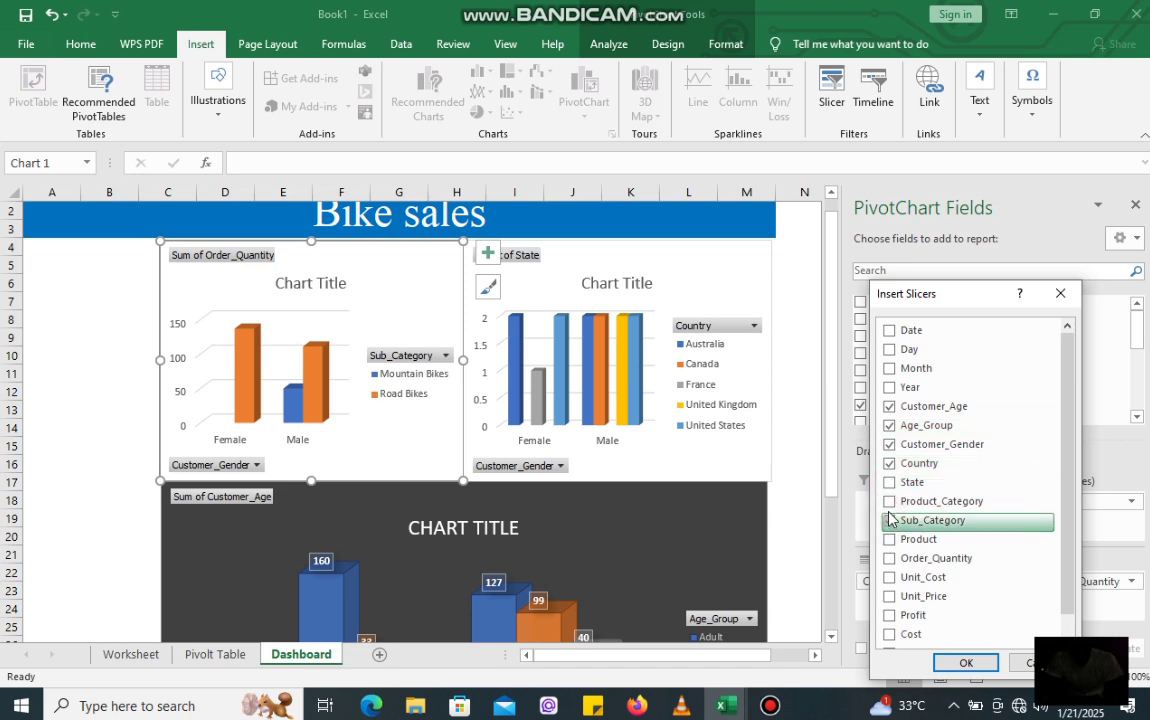
click(890, 503)
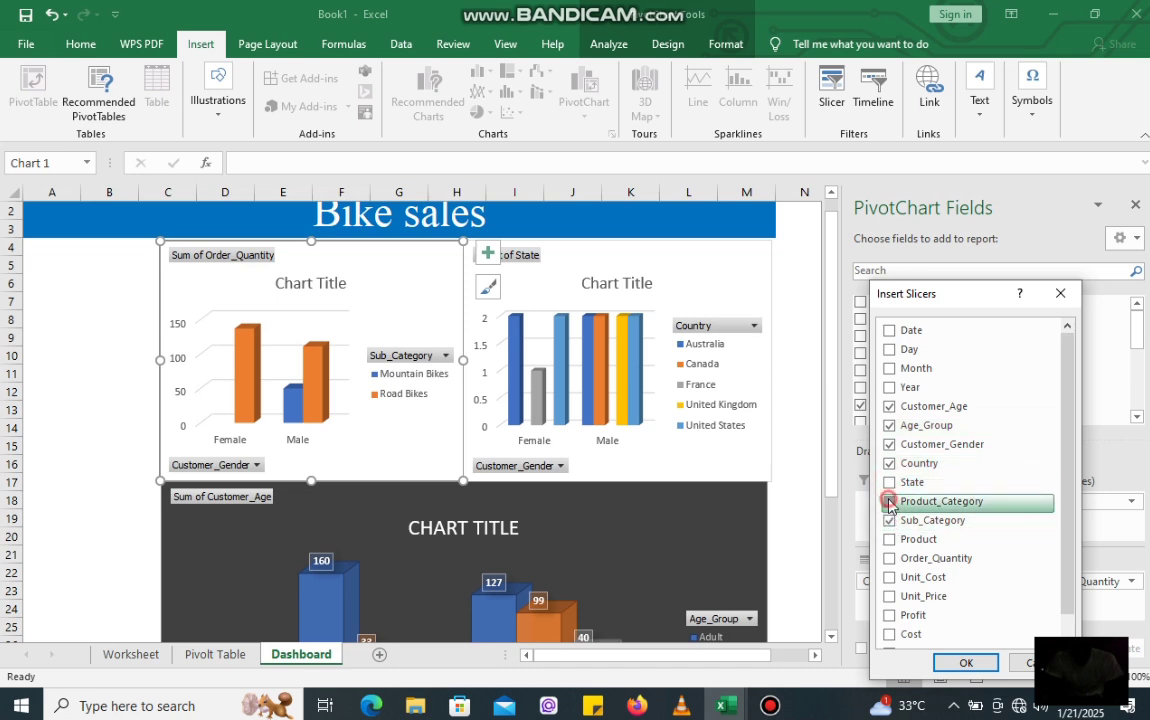
click(890, 560)
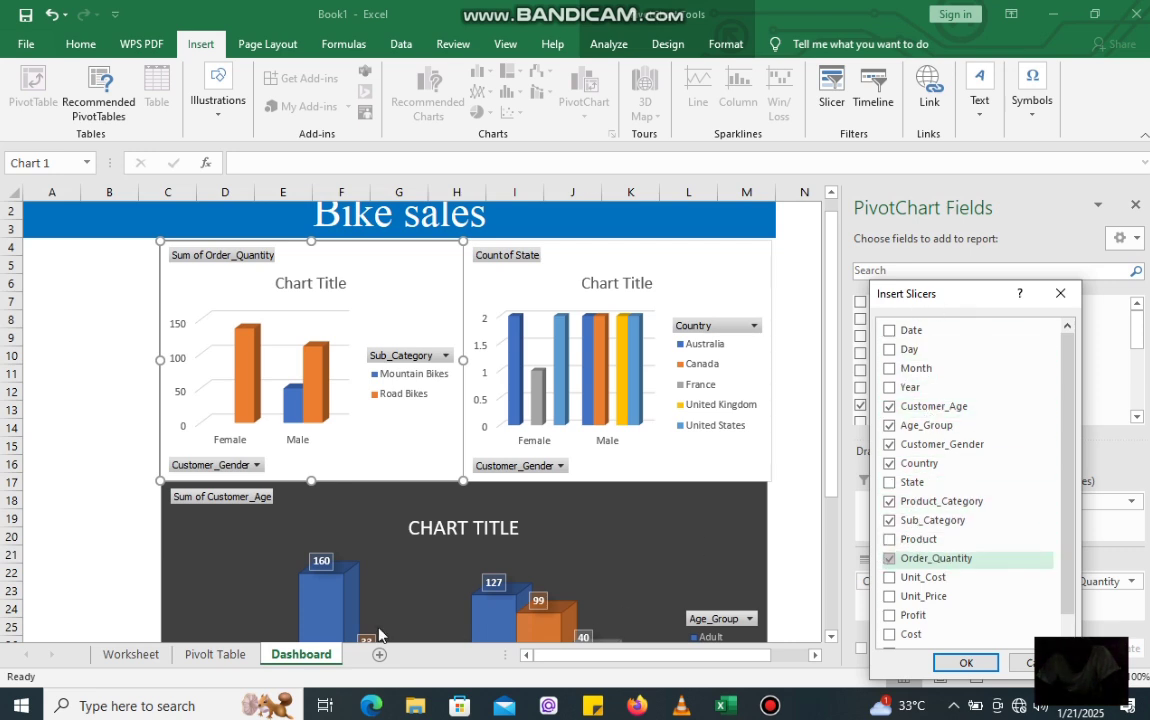
click(966, 663)
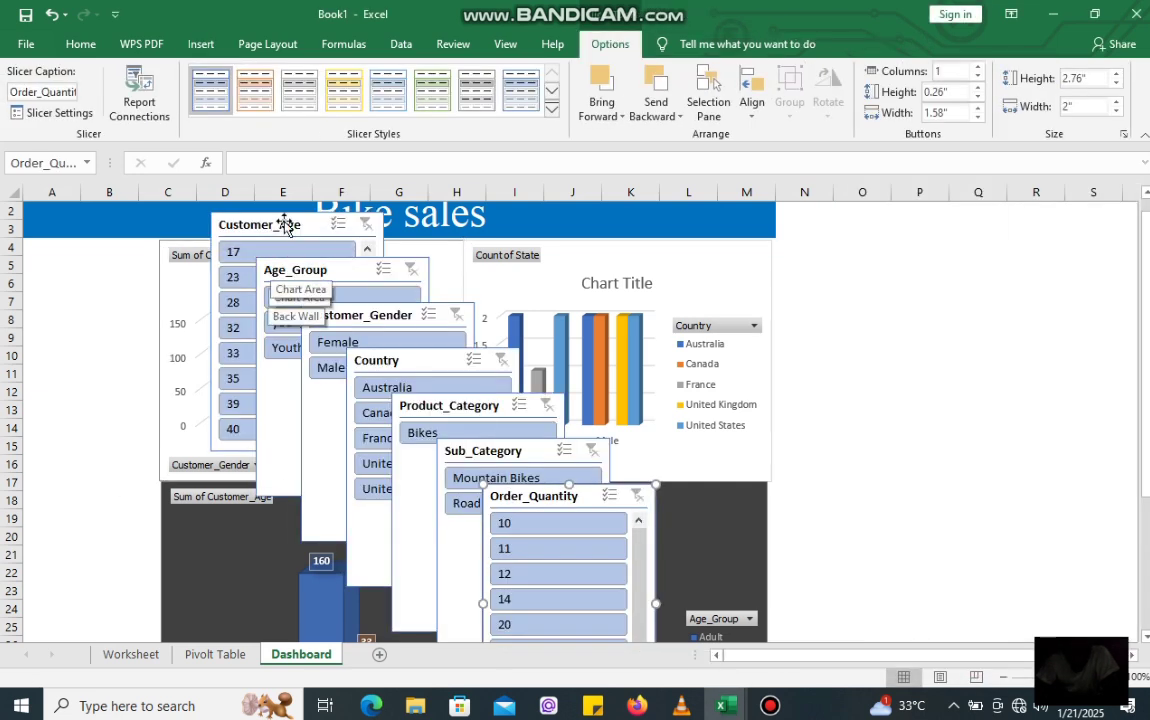
Place the Customer_Age slicer in columns A to C from row 4 and narrow it to about 1.65 inches
drag(175, 237, 84, 248)
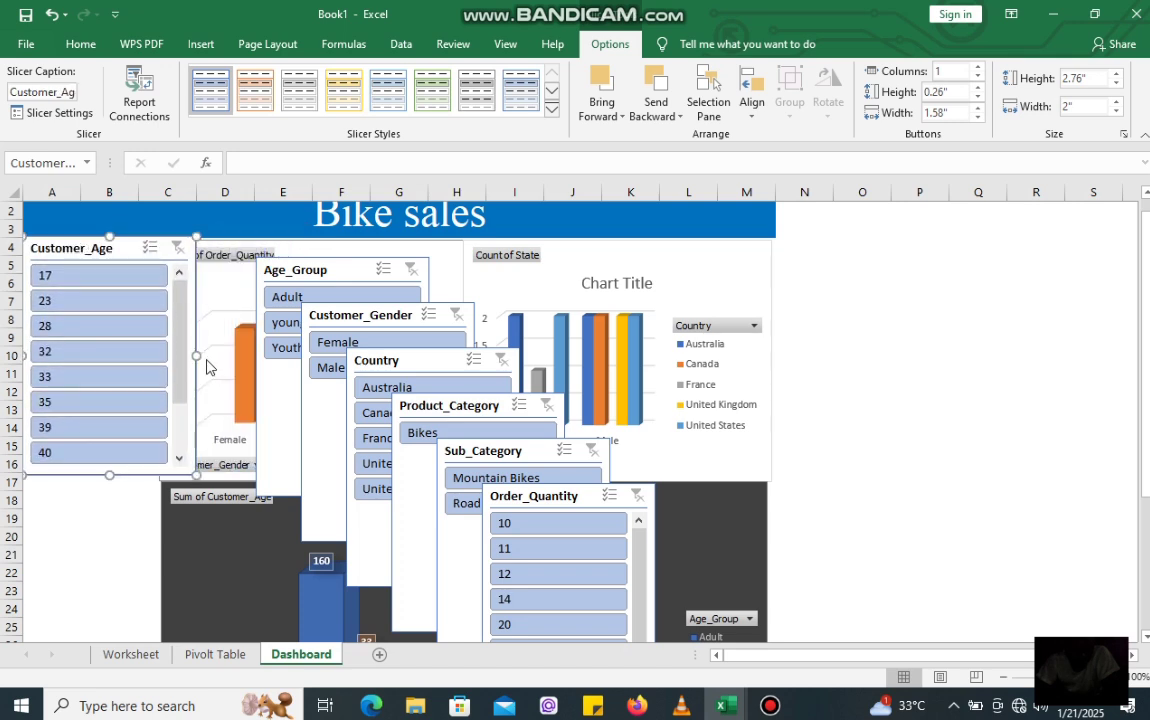
drag(200, 356, 165, 356)
Move the Age_Group, Customer_Gender, Country, Product_Category, Sub_Category and Order_Quantity slicers off the charts into the empty area around columns O to S
drag(350, 280, 1012, 324)
drag(372, 316, 1013, 475)
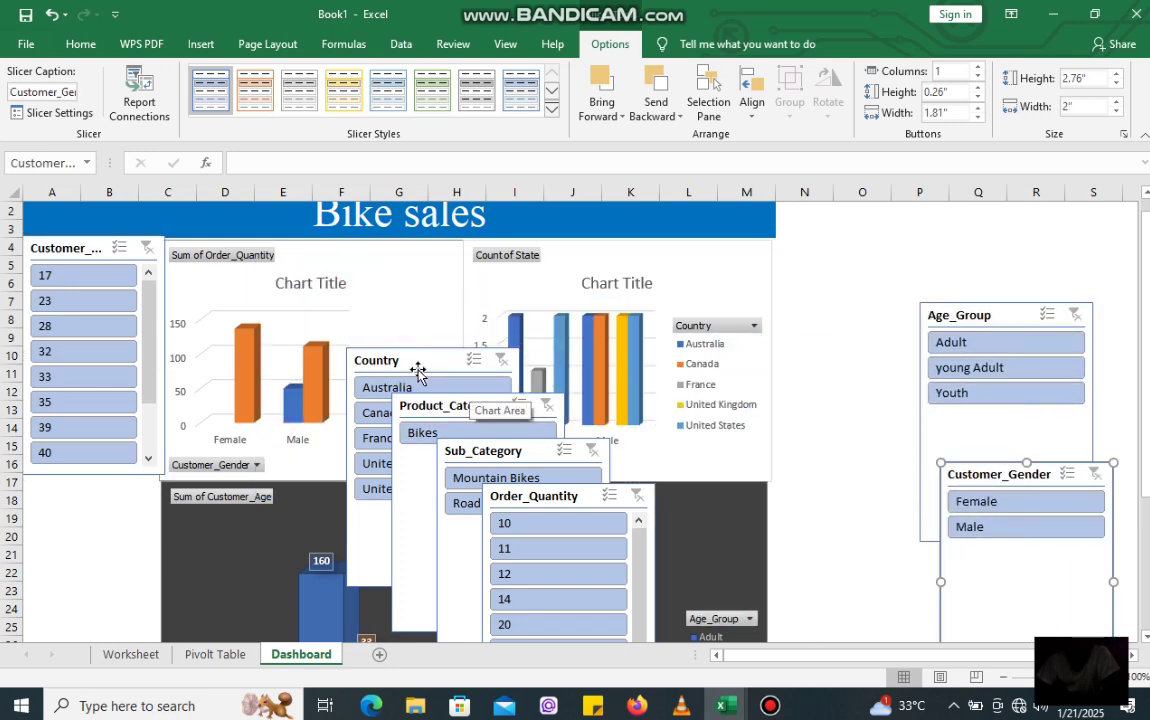
drag(488, 372, 975, 440)
drag(475, 403, 967, 459)
drag(533, 452, 1027, 491)
drag(565, 497, 1010, 515)
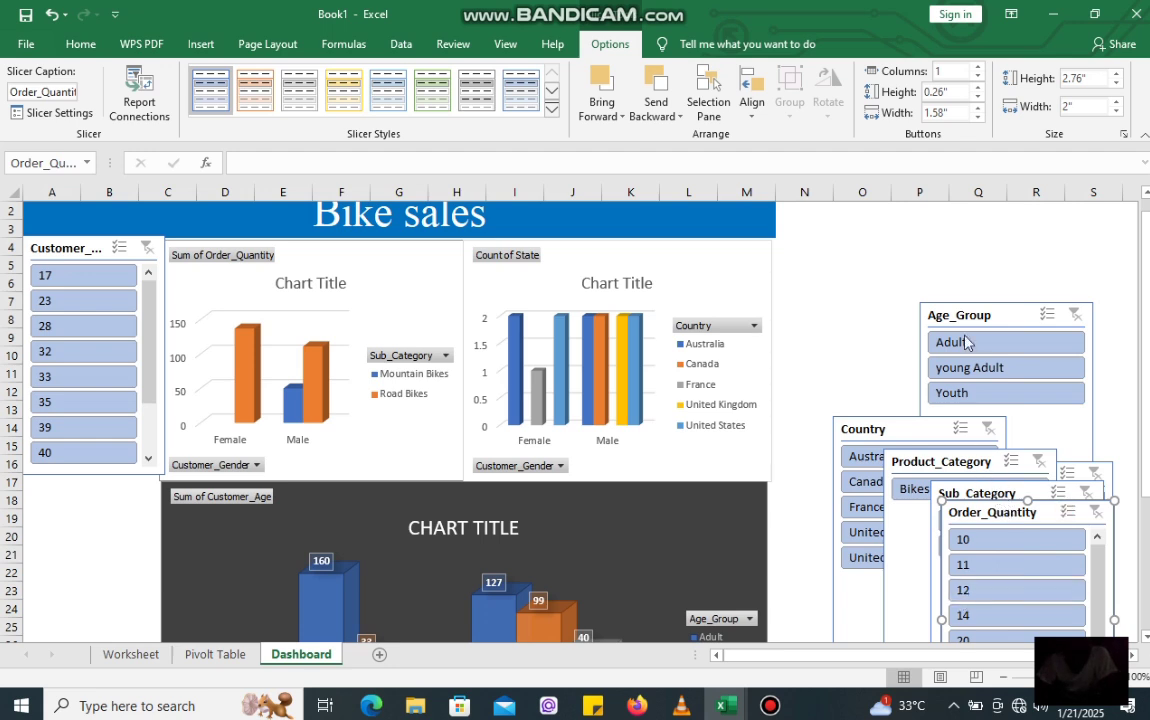
Test the Customer_Age slicer by filtering on ages 17, 23, 28, 32, 33, 35, 39 and 40 one by one, and clear the filter
click(80, 278)
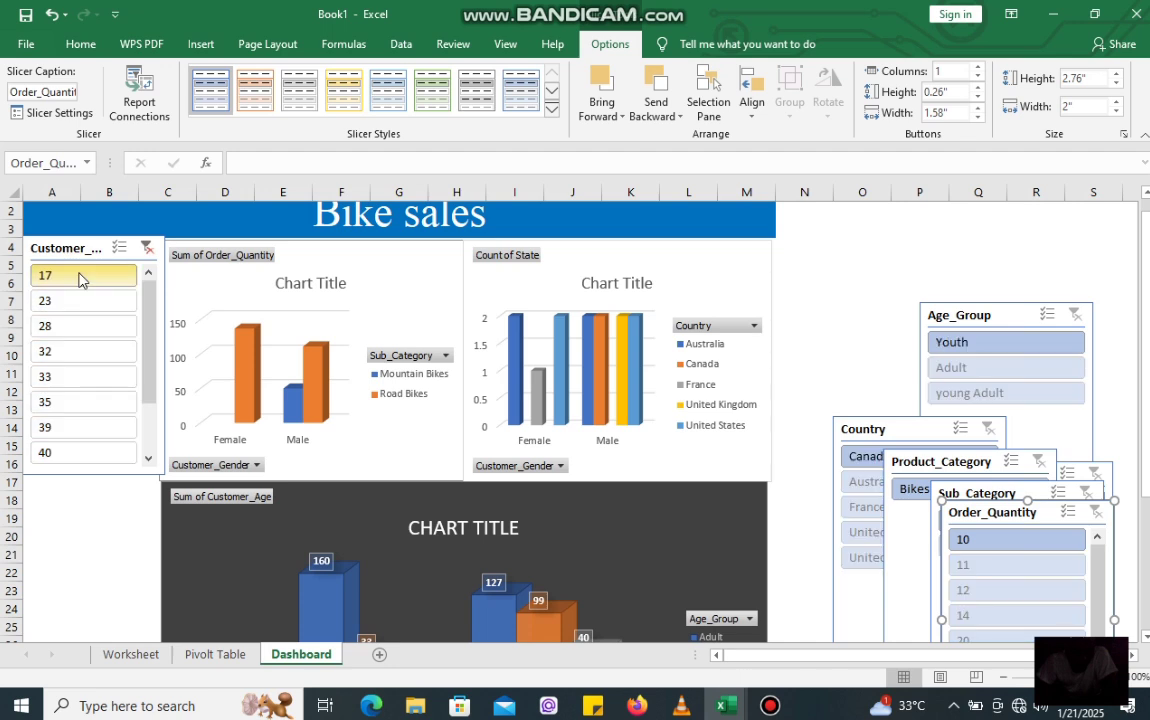
click(77, 300)
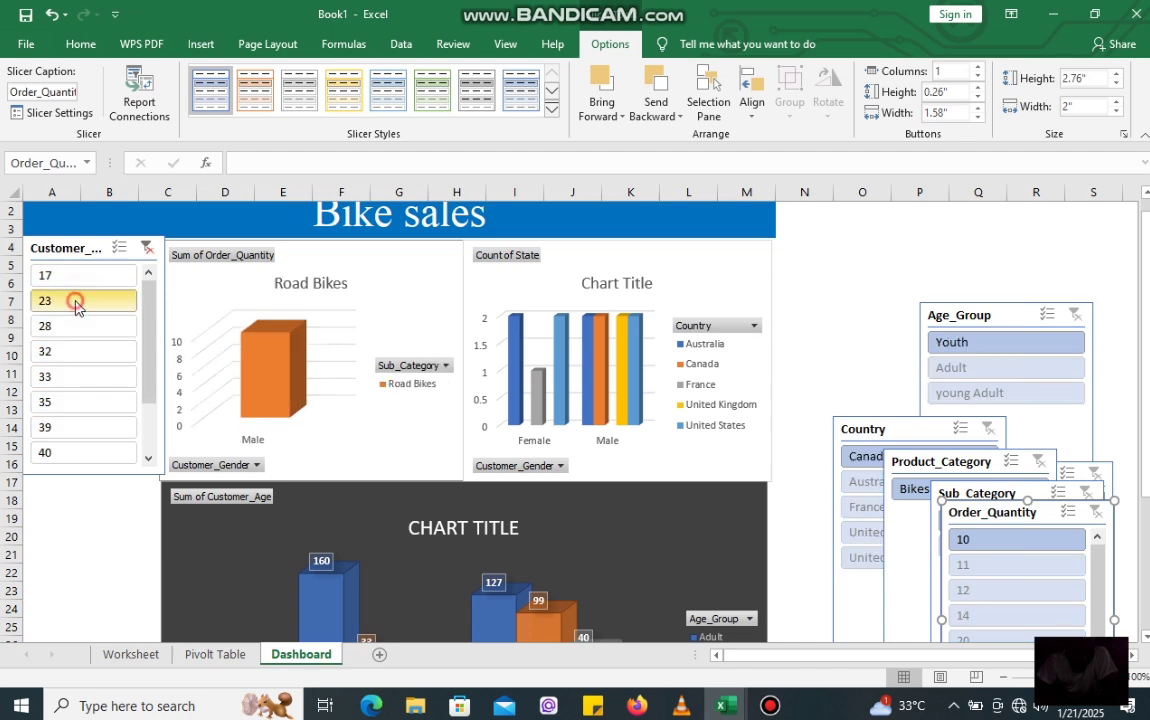
click(75, 329)
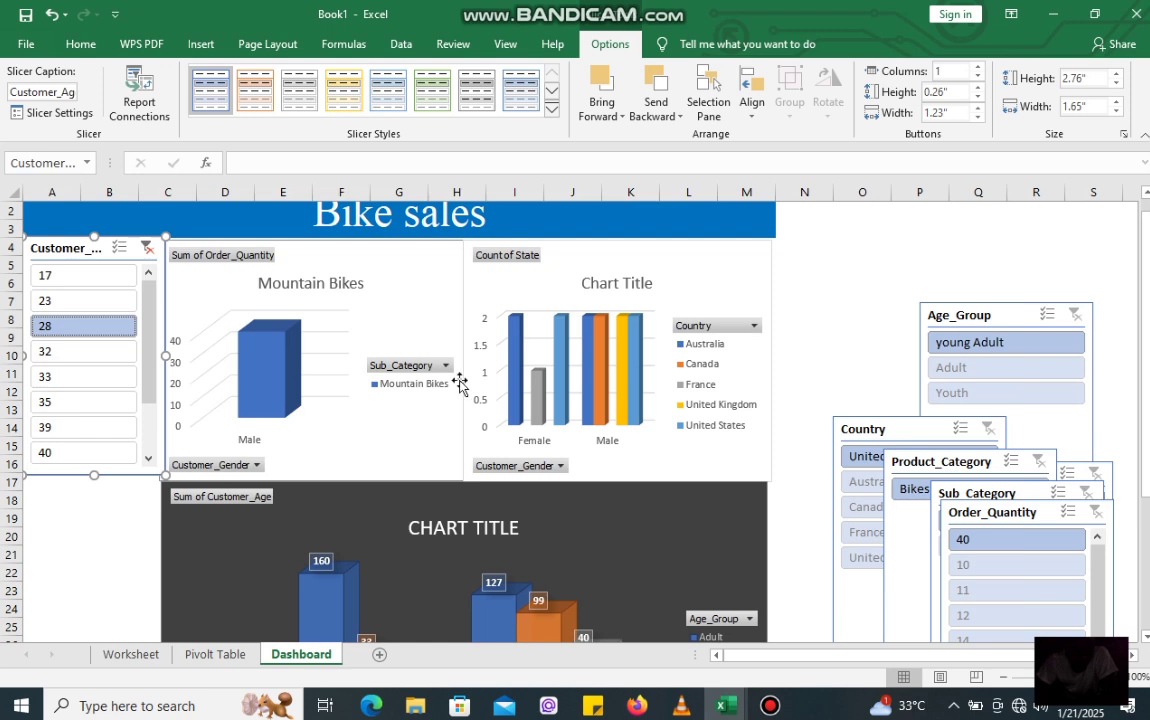
click(77, 351)
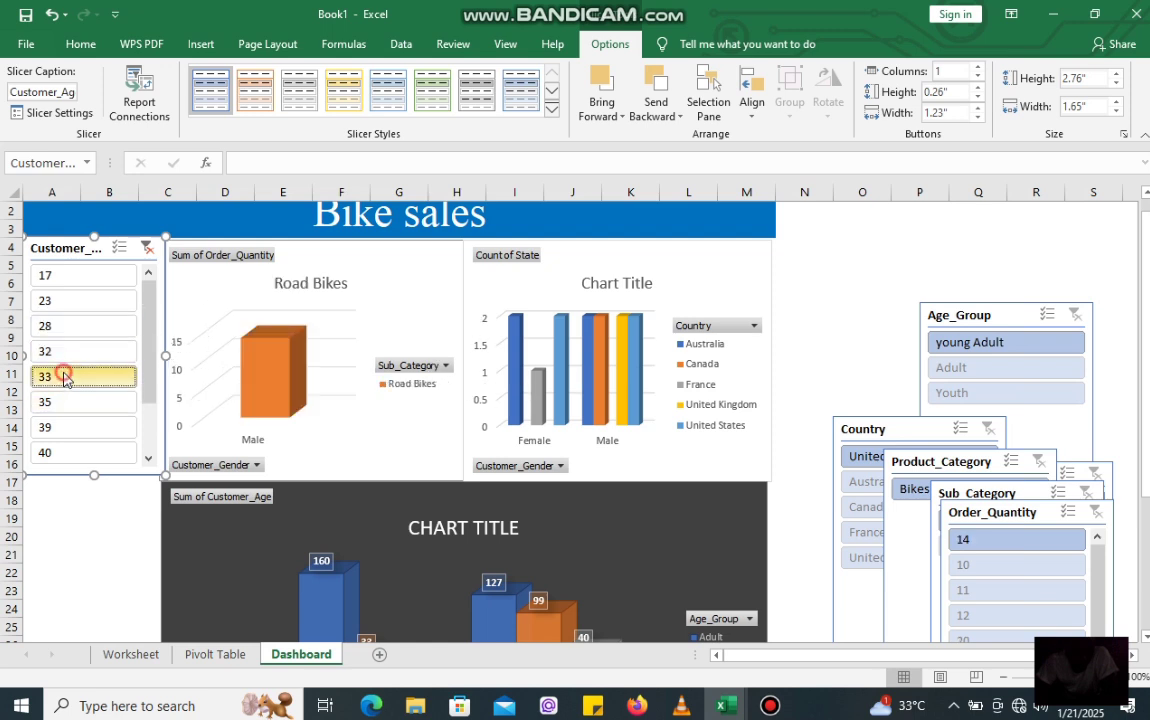
click(66, 377)
click(63, 404)
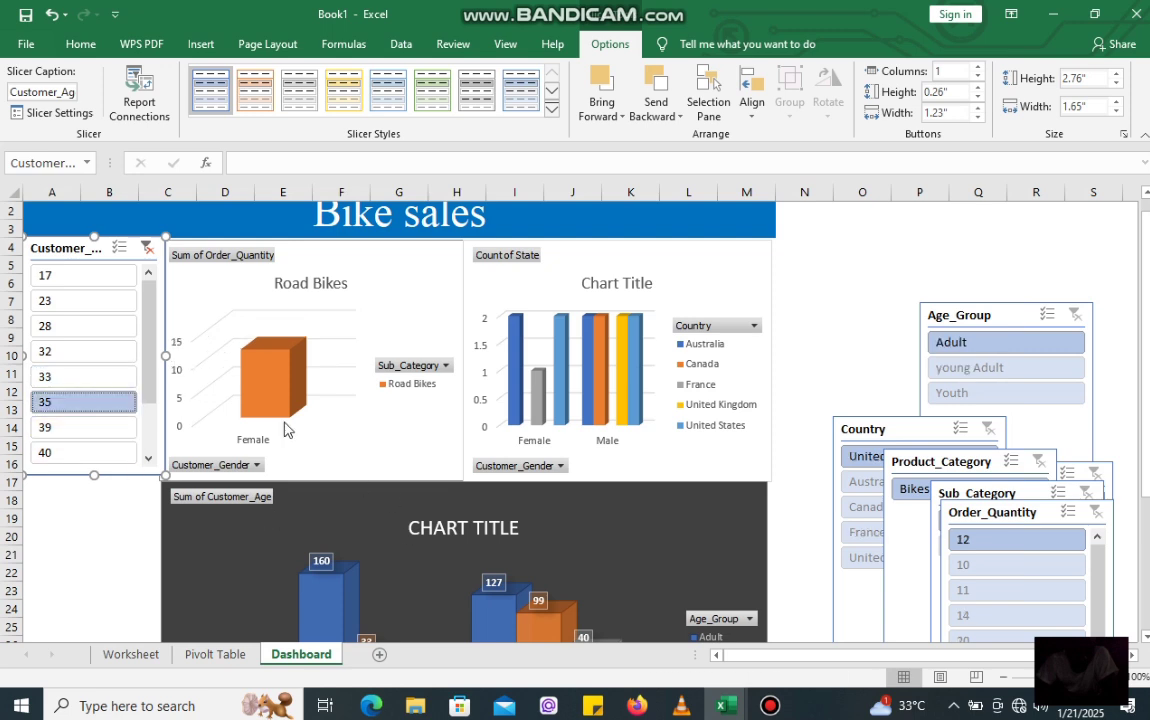
click(93, 426)
drag(93, 426, 87, 455)
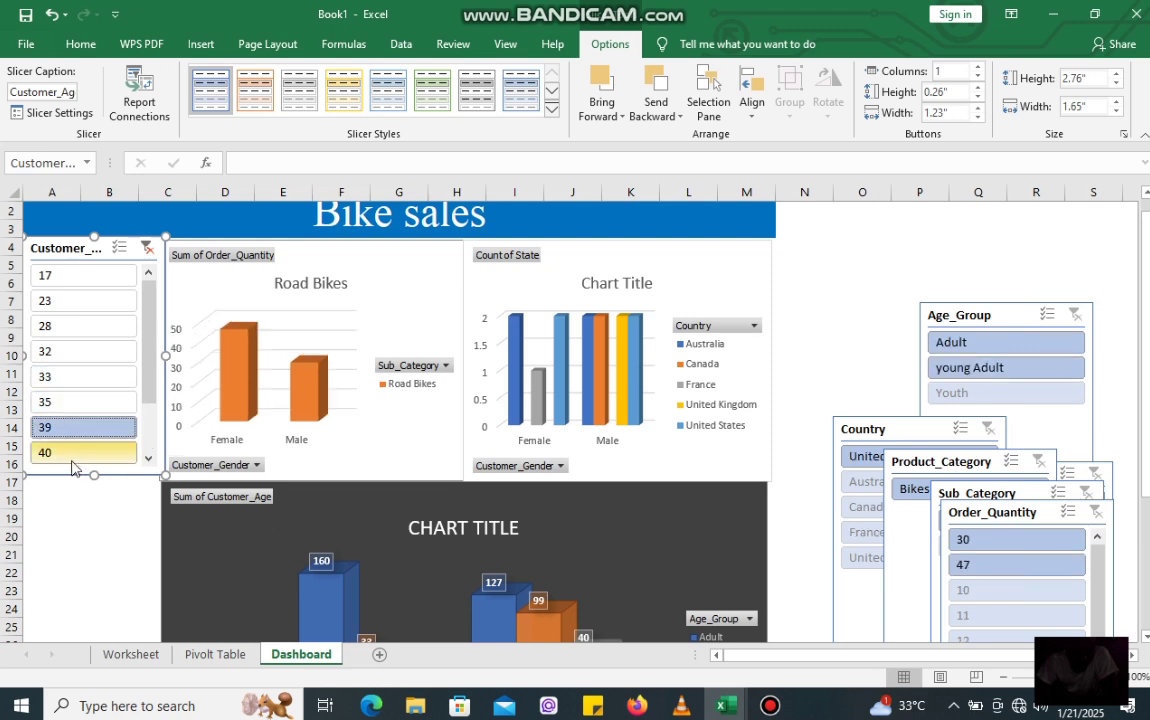
click(72, 455)
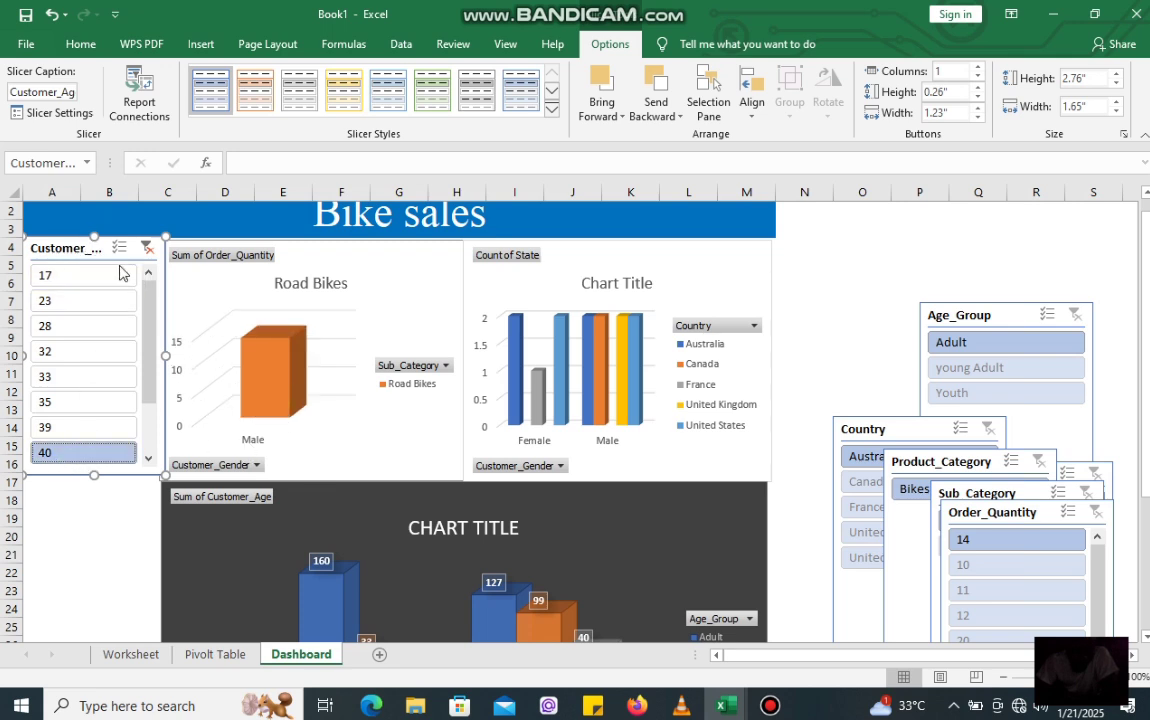
click(146, 247)
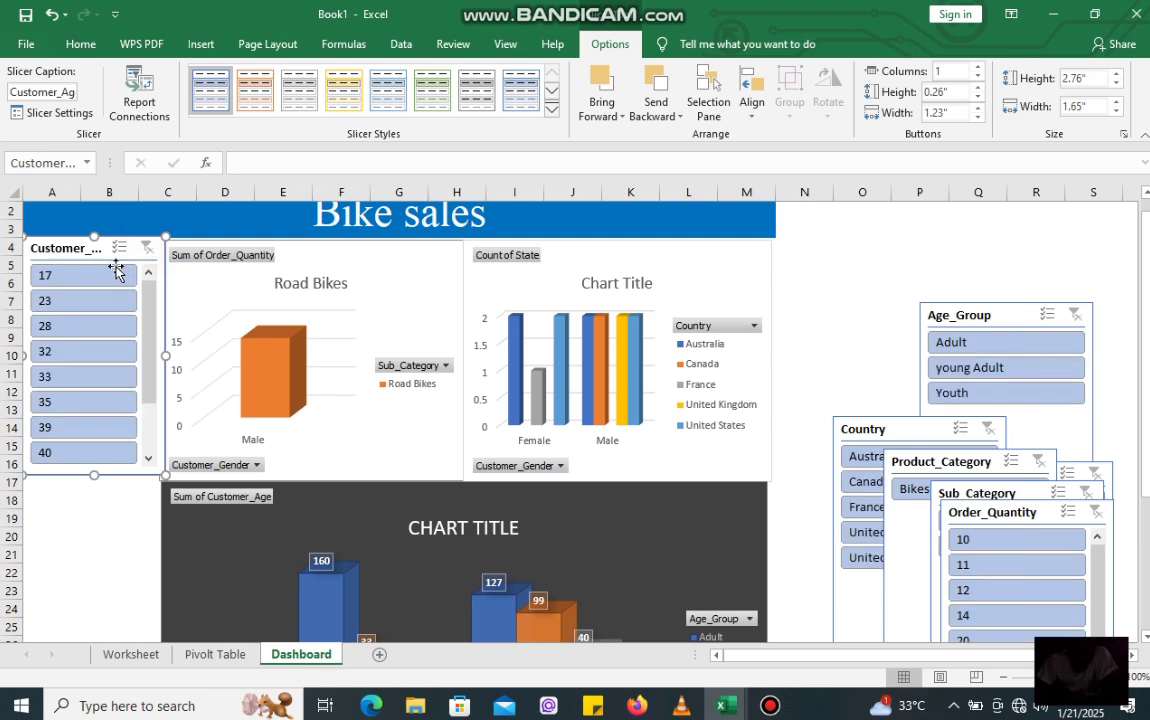
click(119, 247)
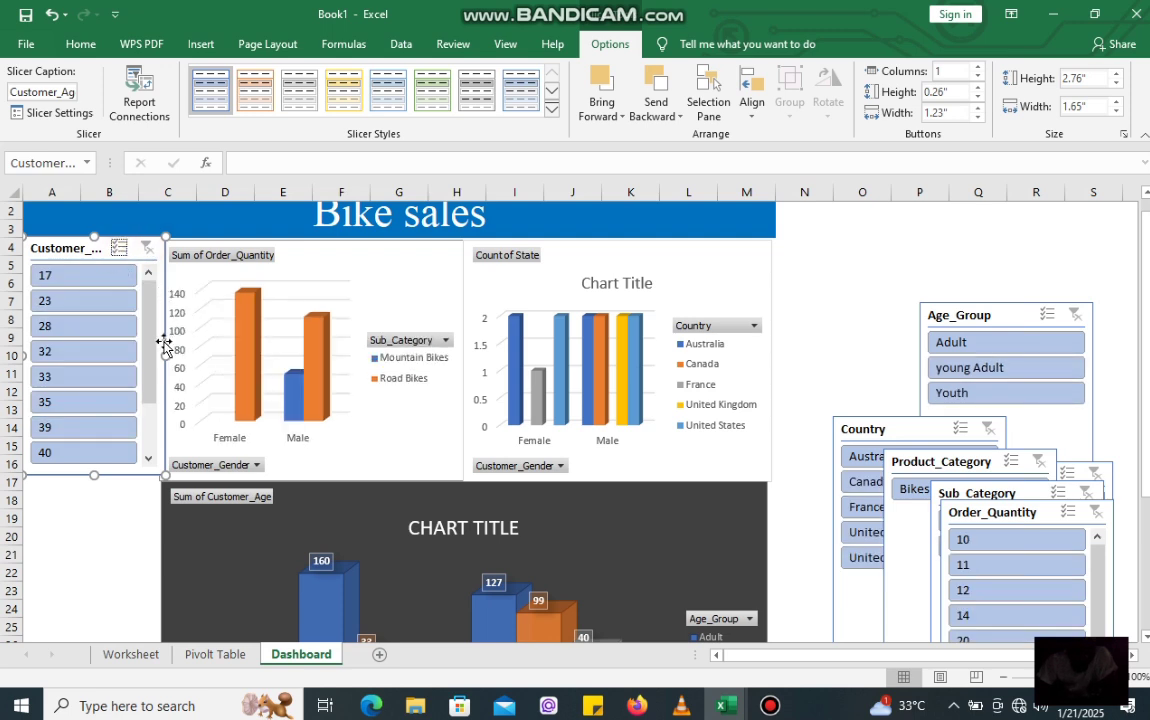
Widen the Customer_Age slicer to about 1.98 inches and narrow the Sum of Order_Quantity chart from its left edge to clear the slicer
drag(165, 354, 194, 354)
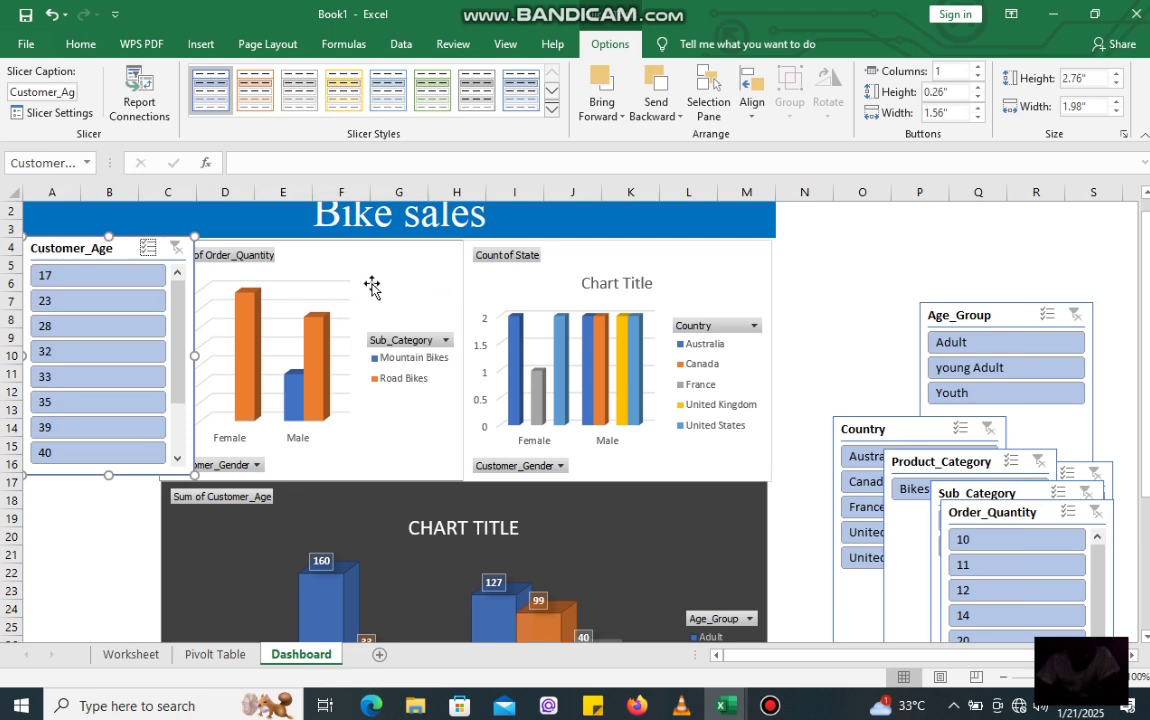
click(352, 265)
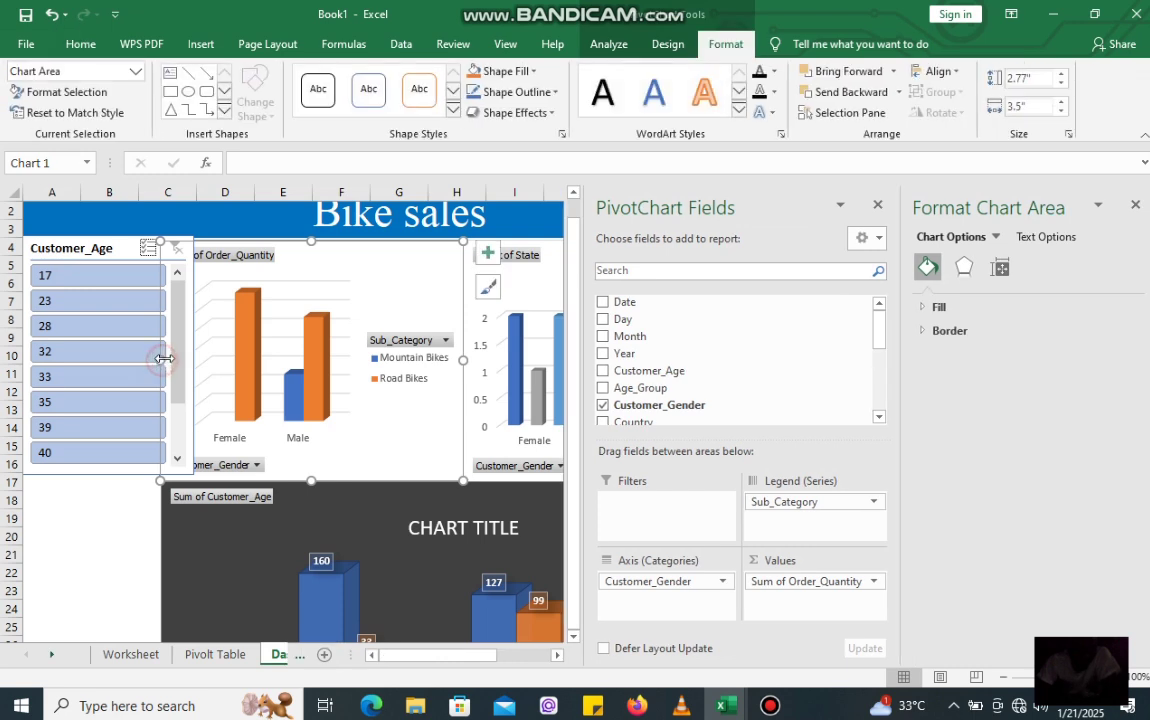
click(163, 359)
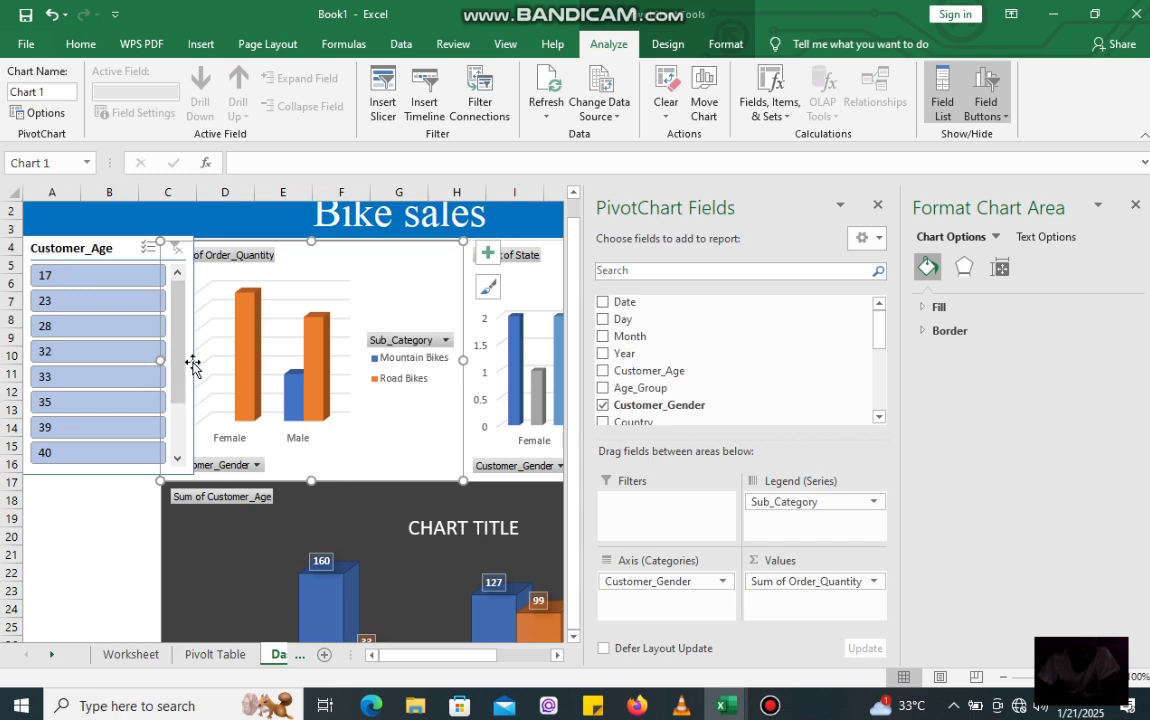
drag(157, 485, 201, 481)
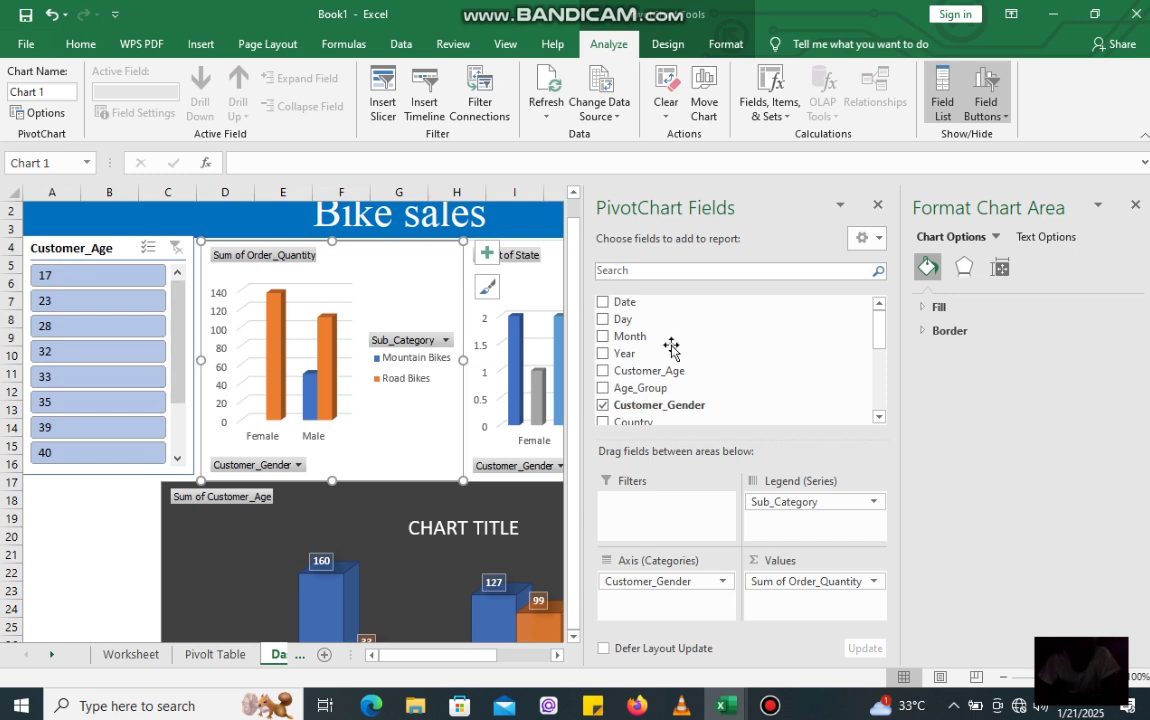
click(1135, 208)
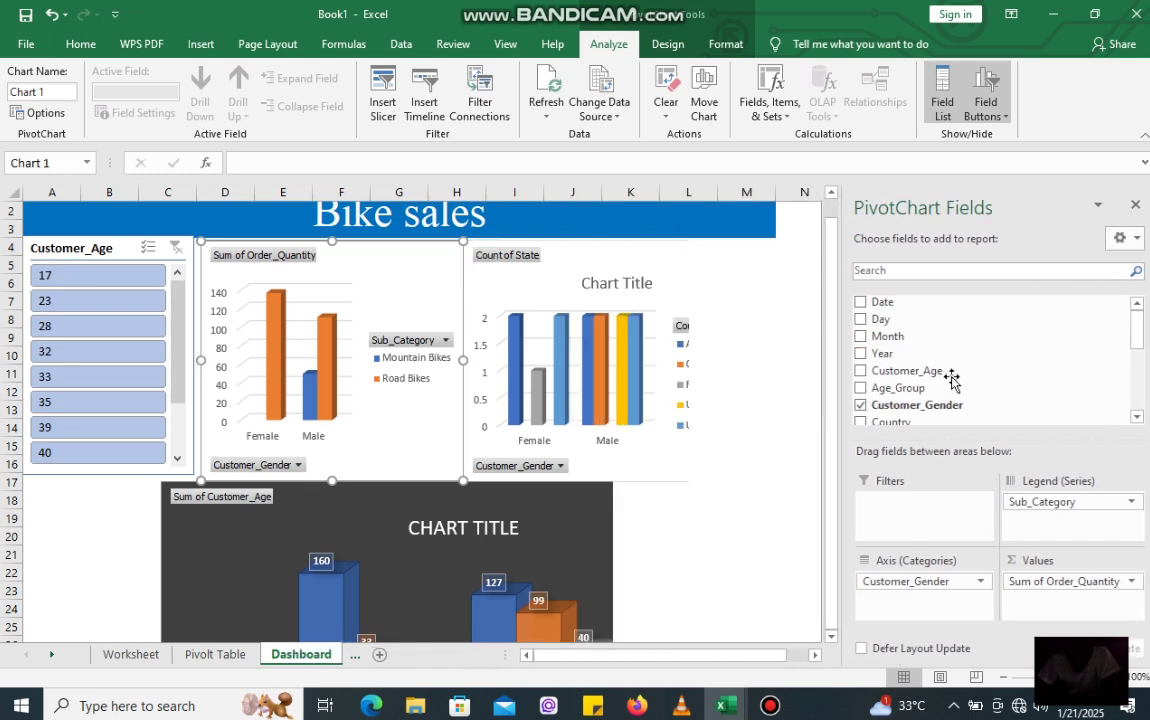
click(1135, 206)
Place the Age_Group slicer directly below Customer_Age and narrow the Sum of Customer_Age chart from its left edge to clear the slicer
drag(992, 318, 98, 493)
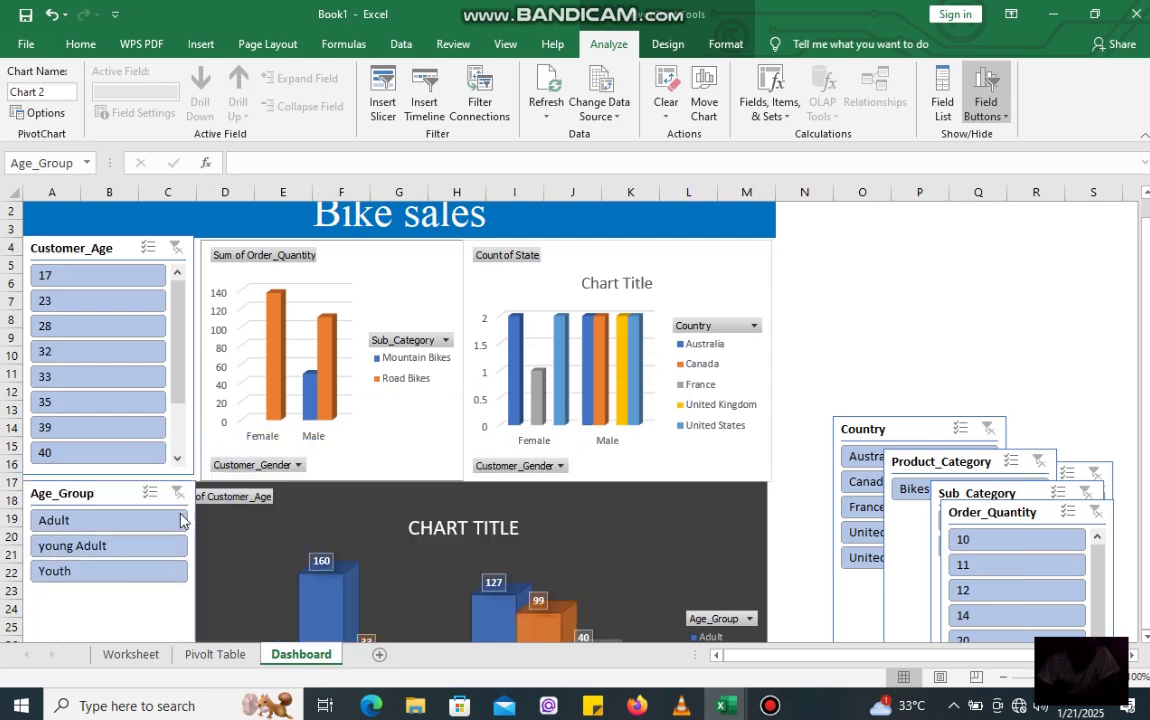
double_click(313, 512)
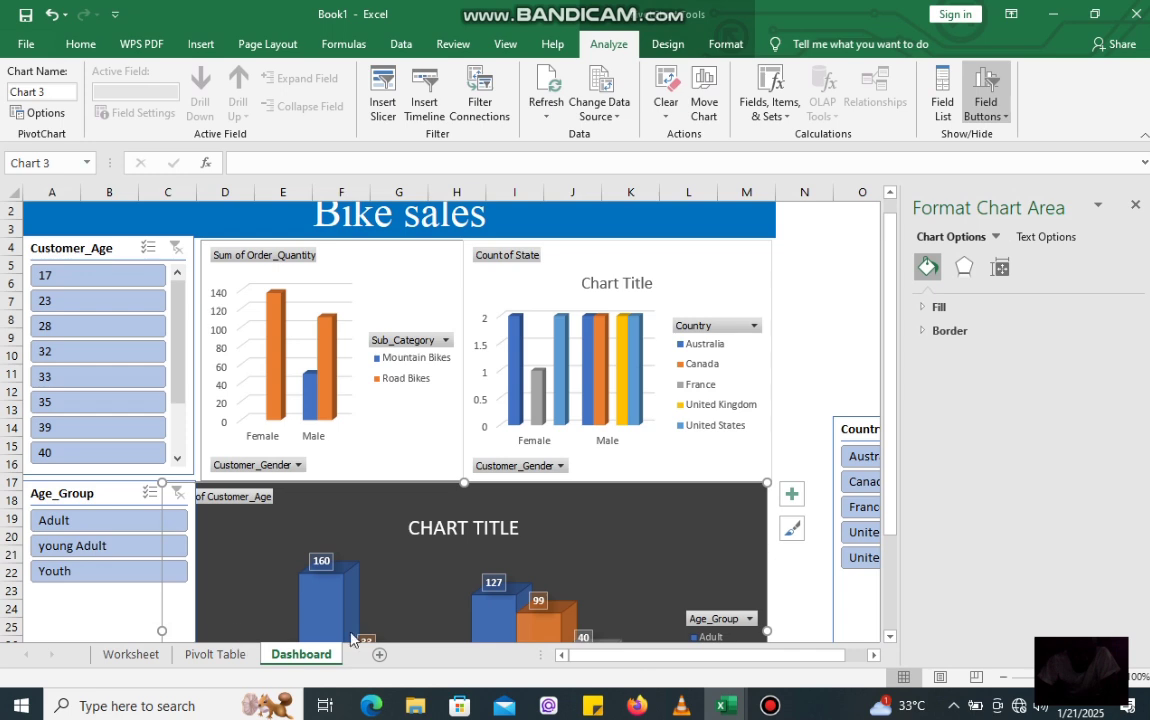
scroll(895, 645, down, 3)
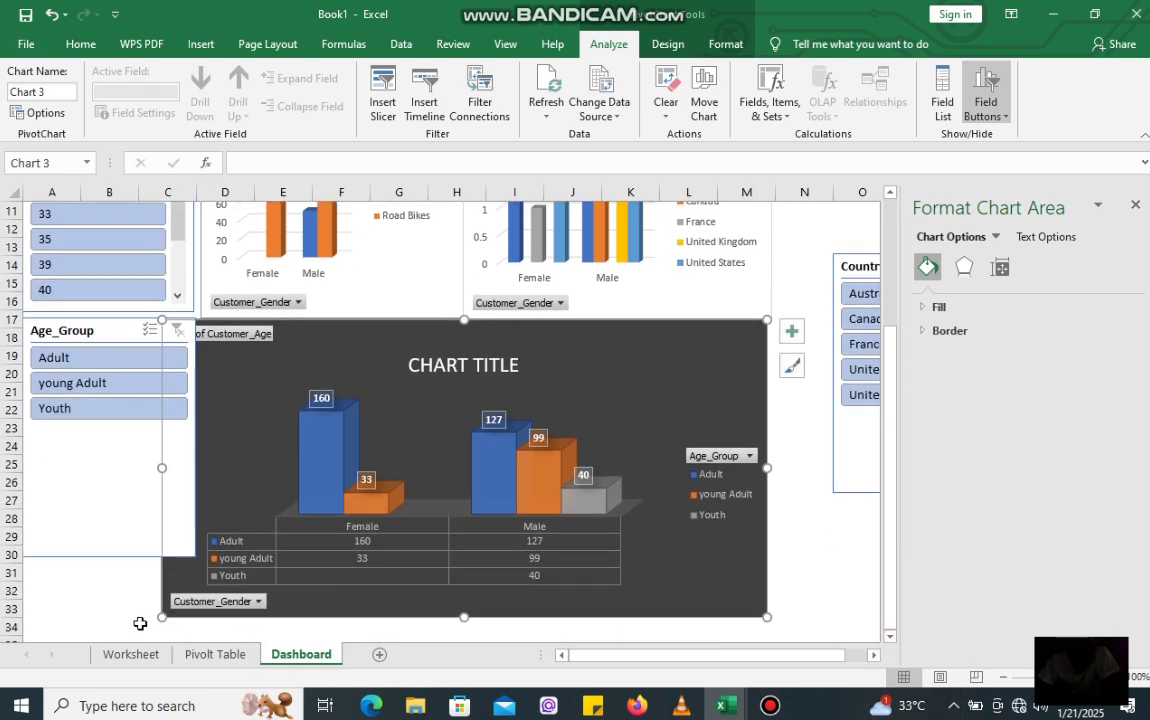
drag(162, 617, 201, 619)
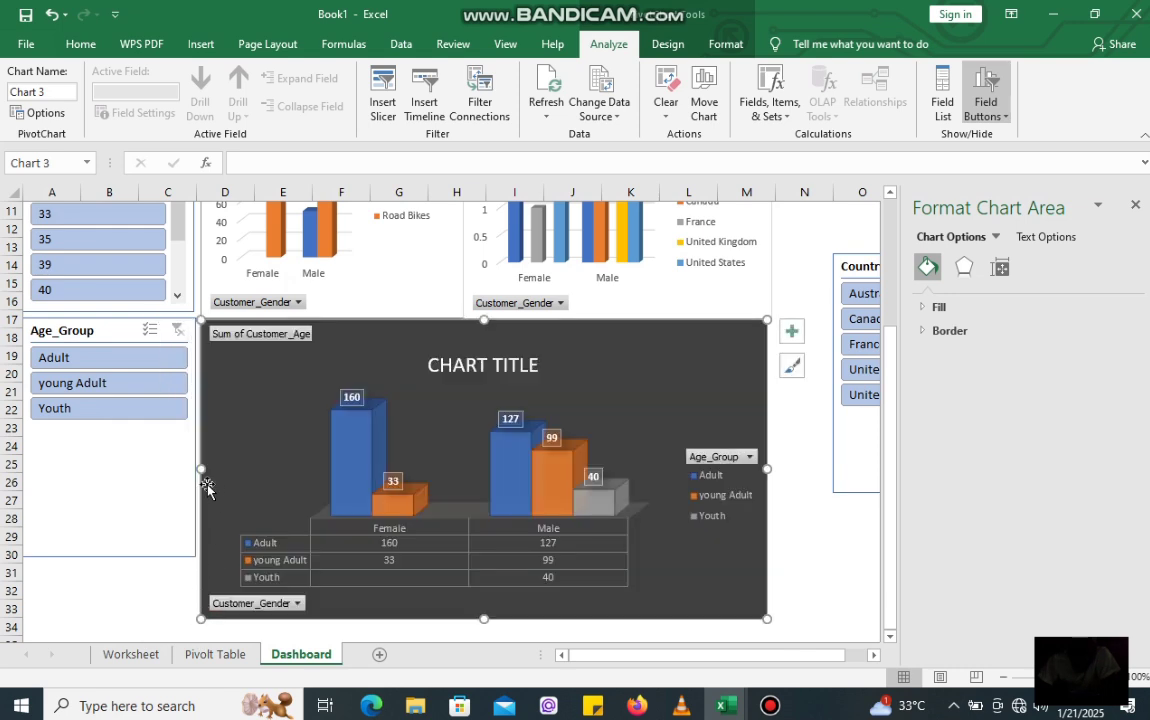
Shorten the Age_Group and Country slicers to fit their items and place Country directly below Age_Group
click(105, 558)
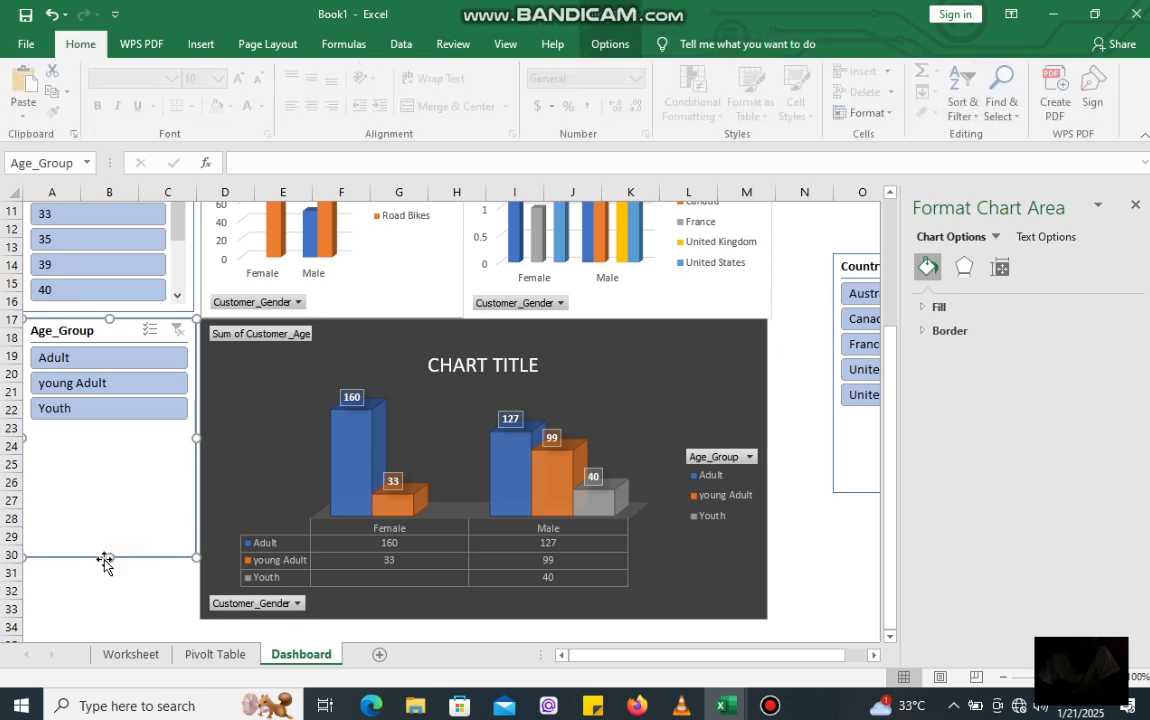
drag(109, 557, 141, 429)
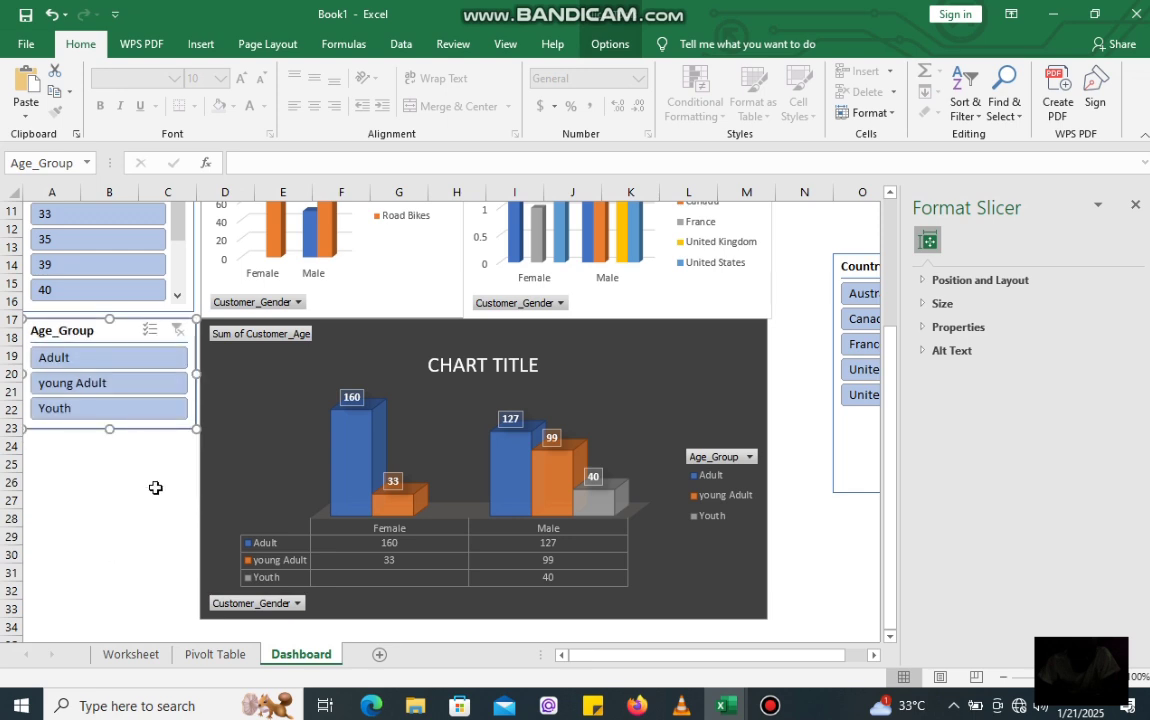
click(867, 264)
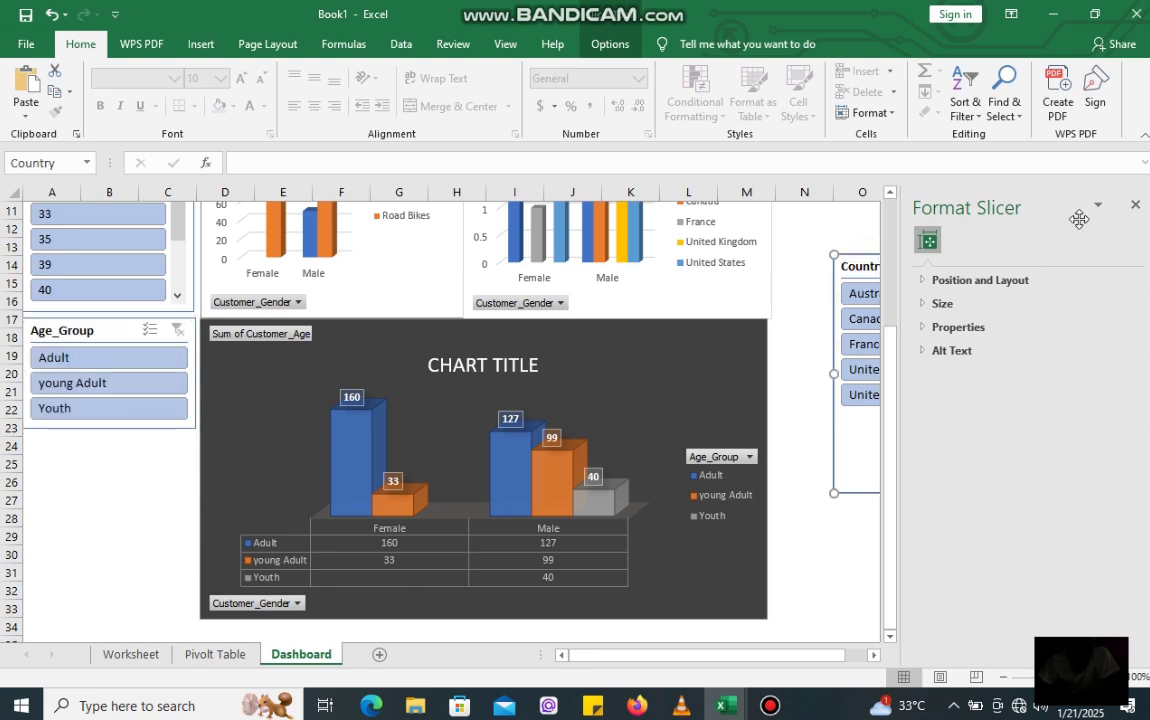
click(1136, 205)
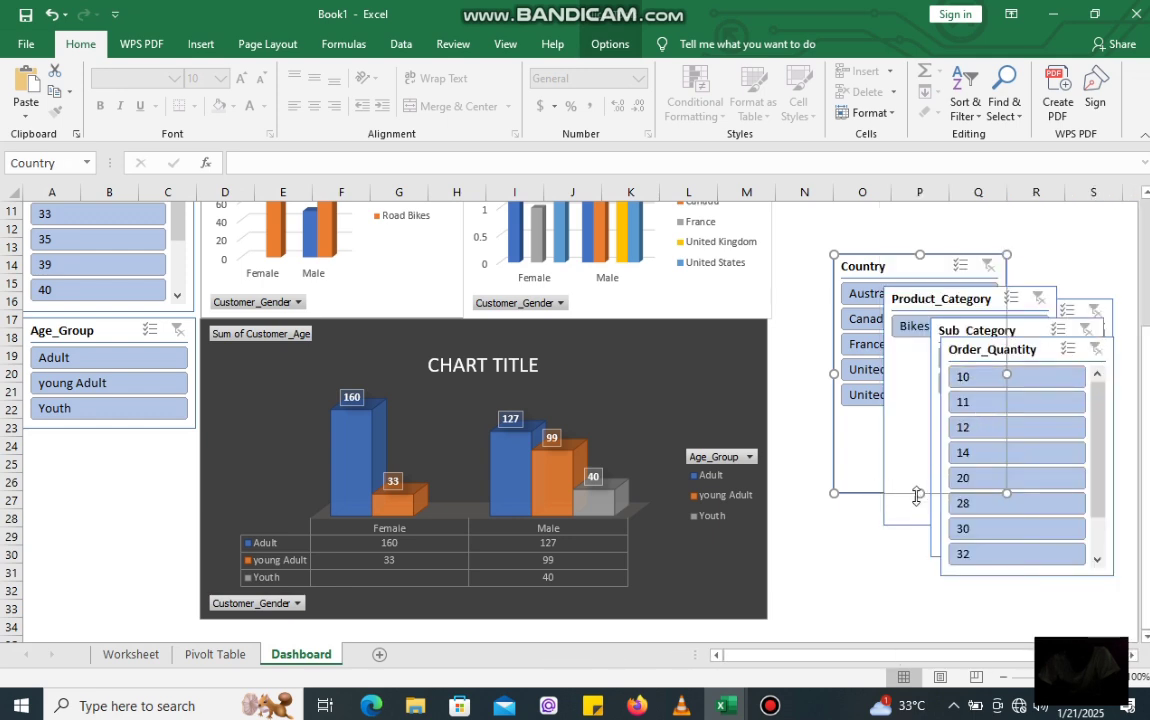
drag(919, 493, 921, 417)
drag(921, 258, 106, 437)
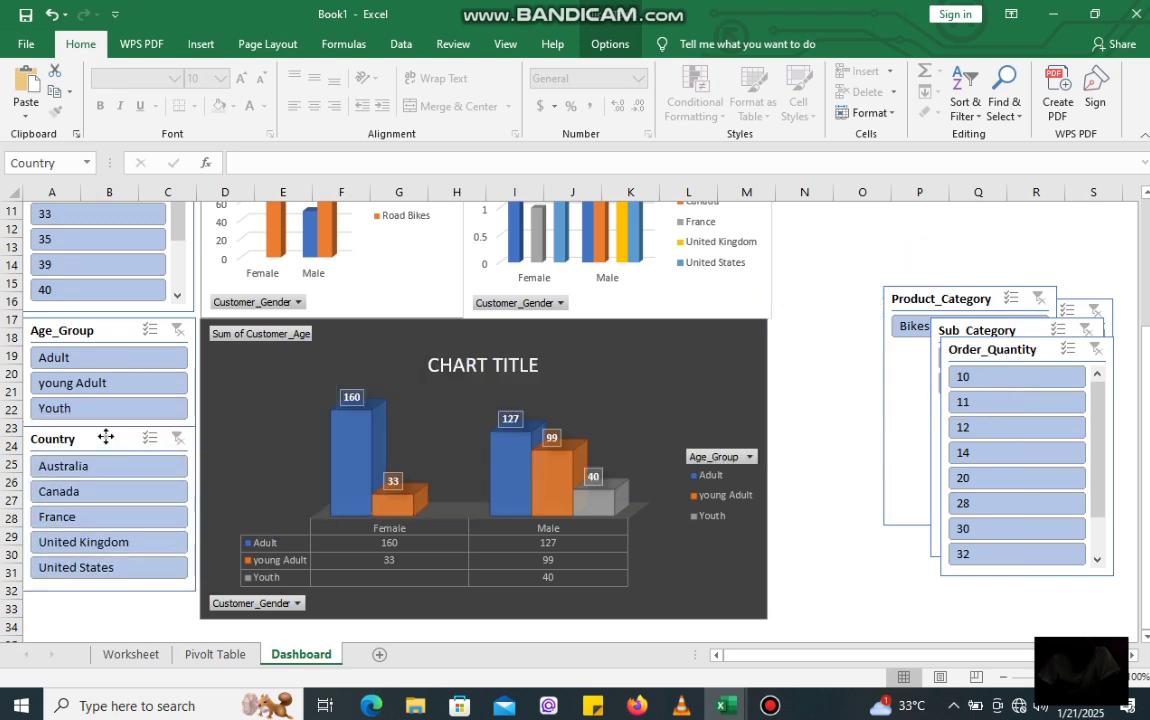
Delete the Product_Category slicer from the dashboard
click(903, 378)
drag(947, 316, 957, 254)
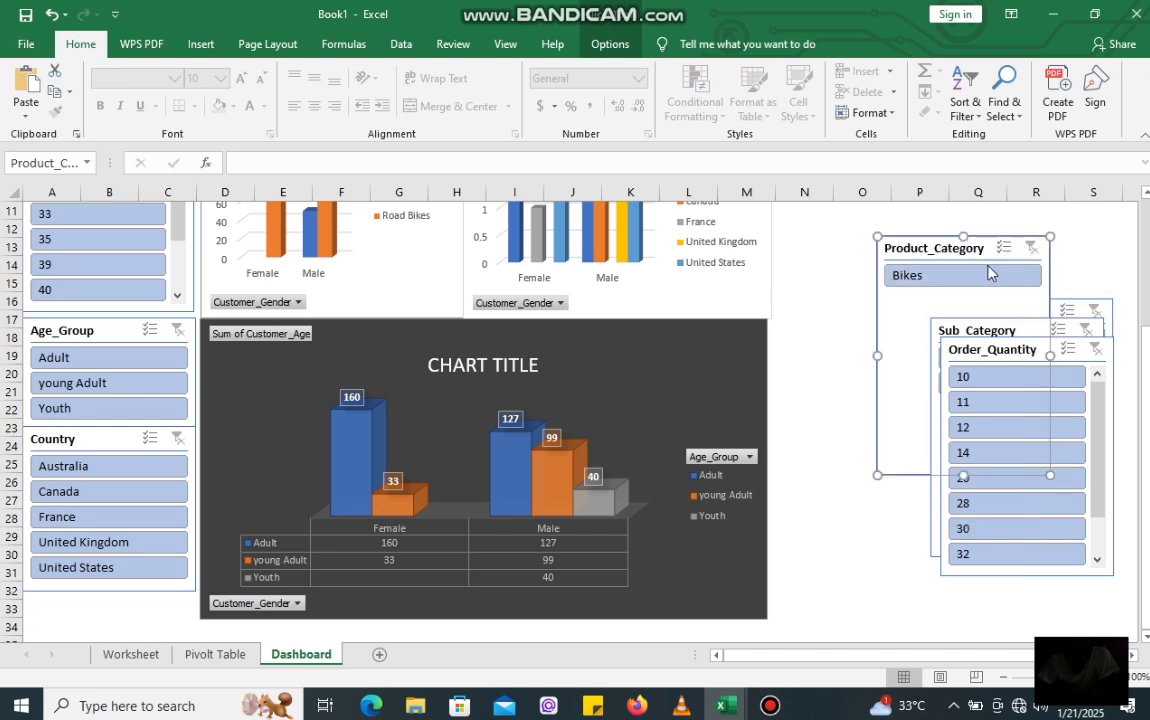
right_click(987, 254)
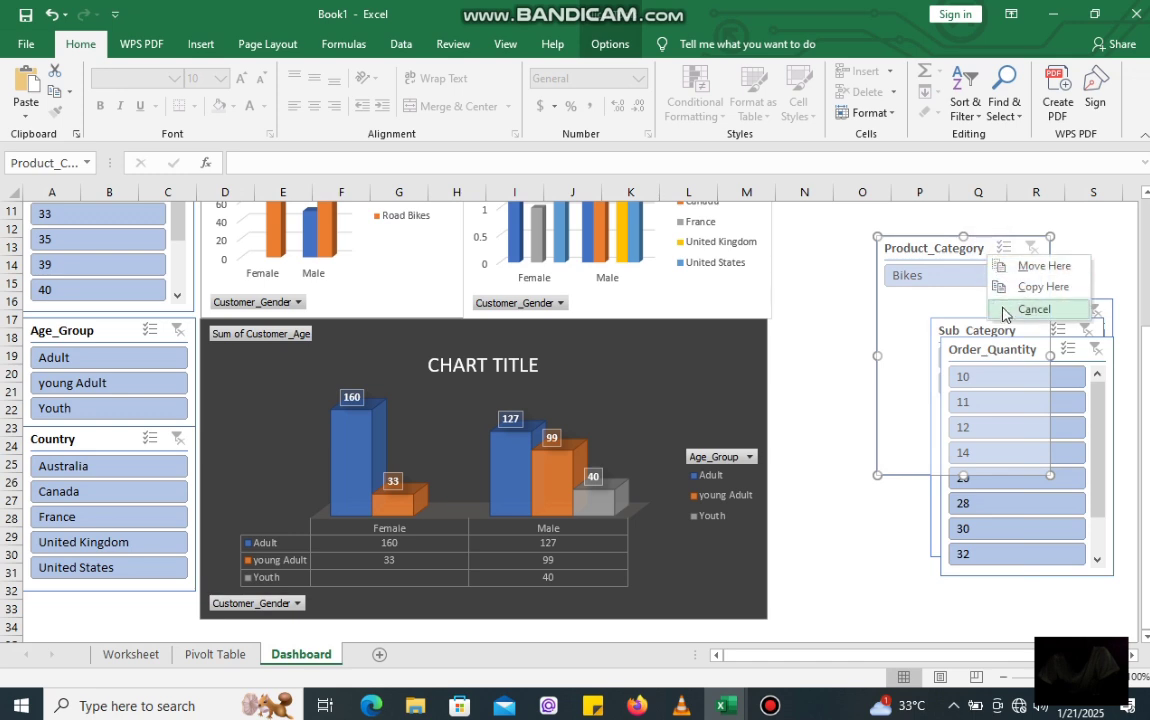
click(944, 283)
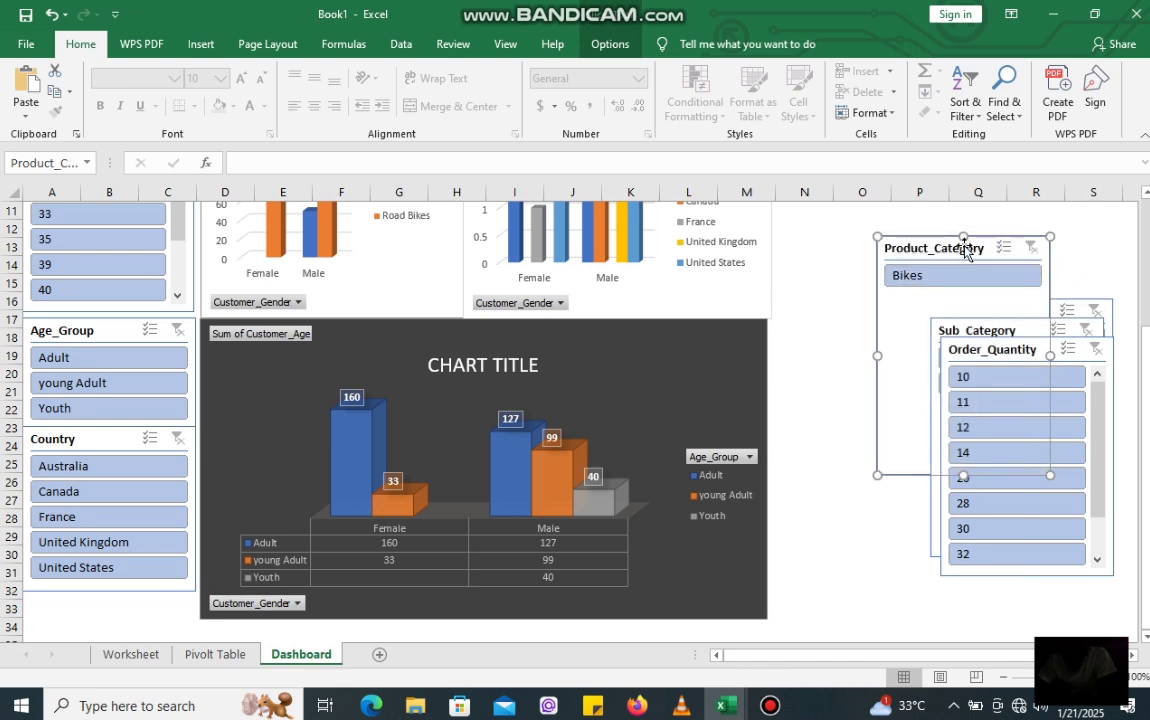
key(Delete)
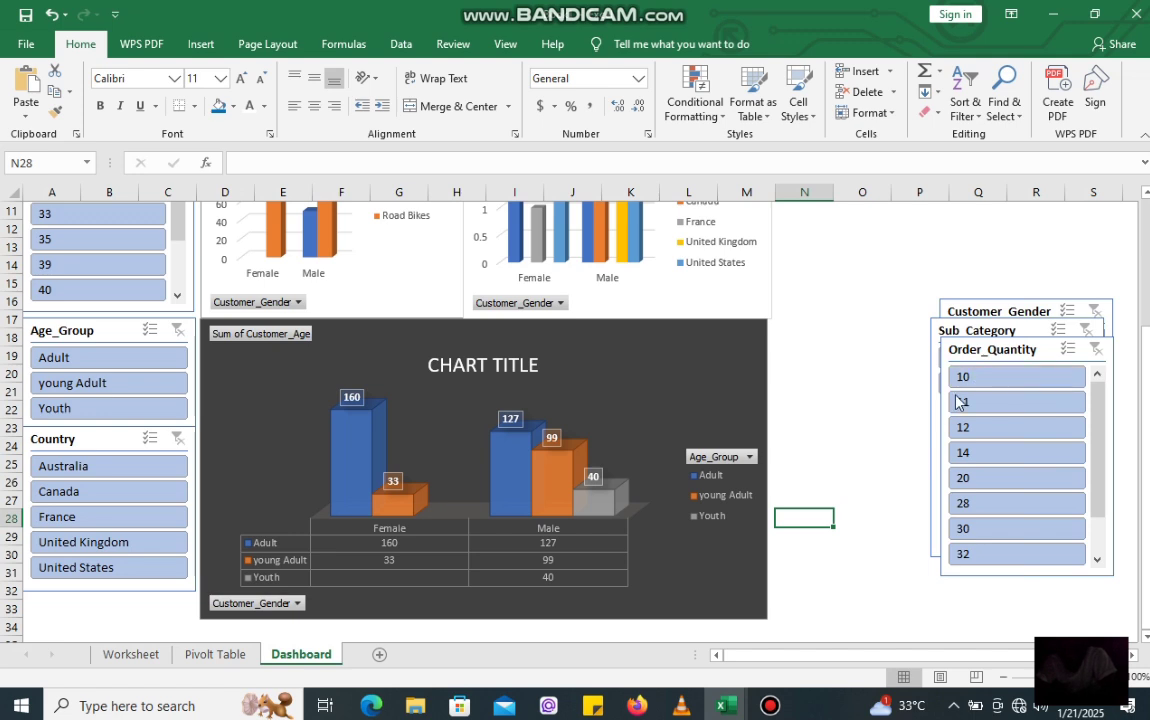
Place the Order_Quantity slicer directly below the Country slicer in columns A to C and check where it ends
click(1005, 352)
drag(1013, 357, 95, 611)
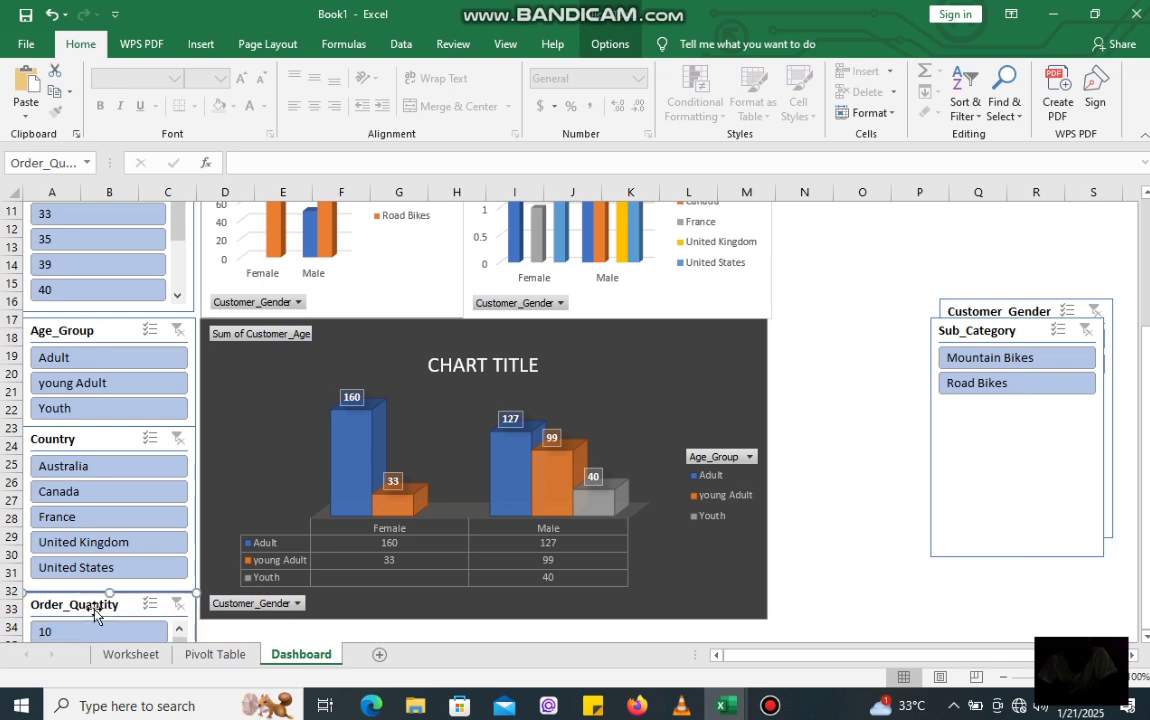
click(1145, 640)
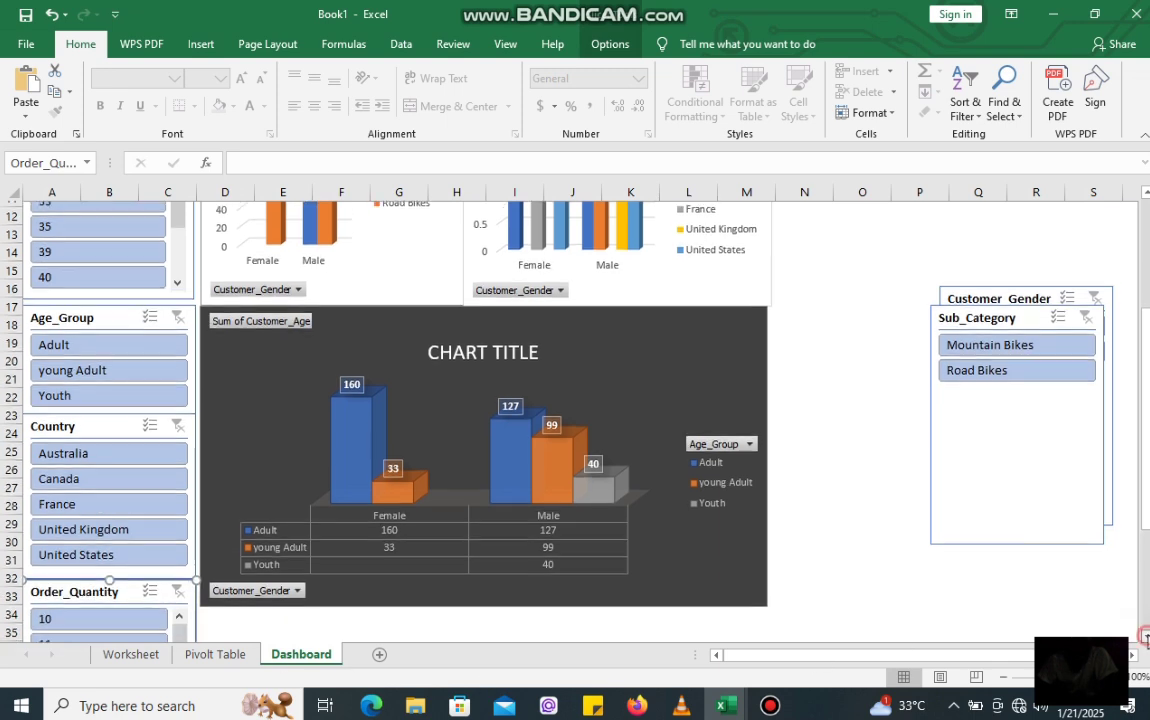
scroll(1145, 640, down, 5)
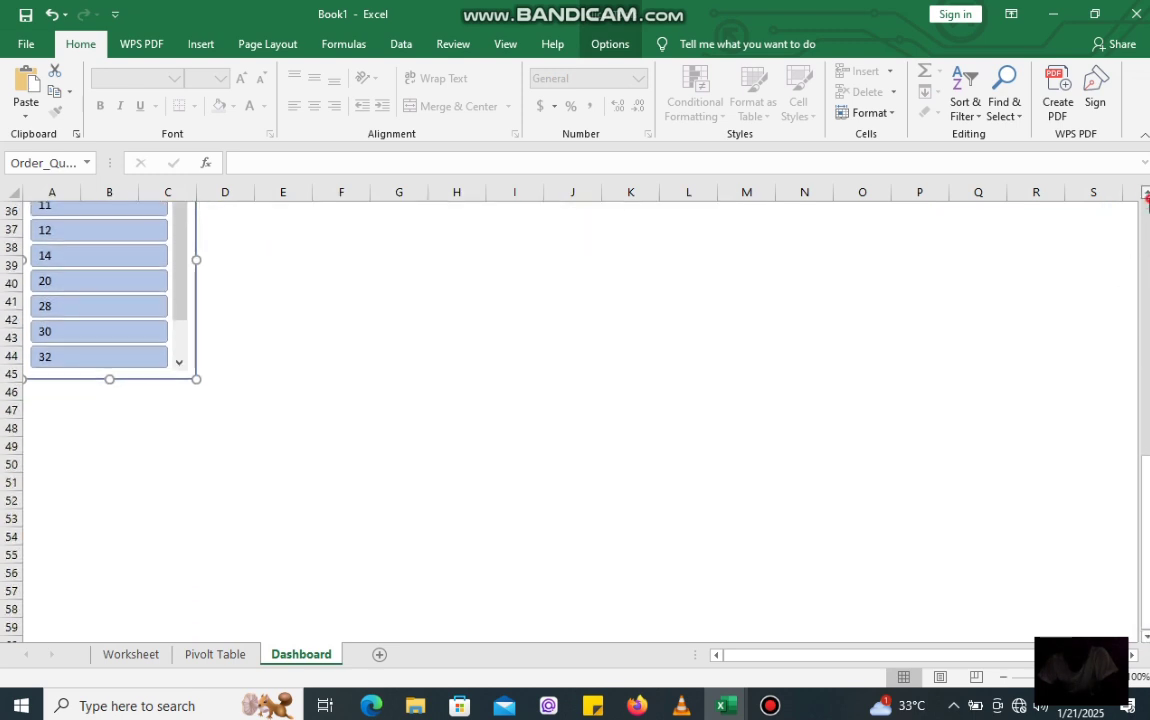
Move the Customer_Gender slicer up out from behind Sub_Category so that it starts around row 5 in columns P to S
click(1146, 200)
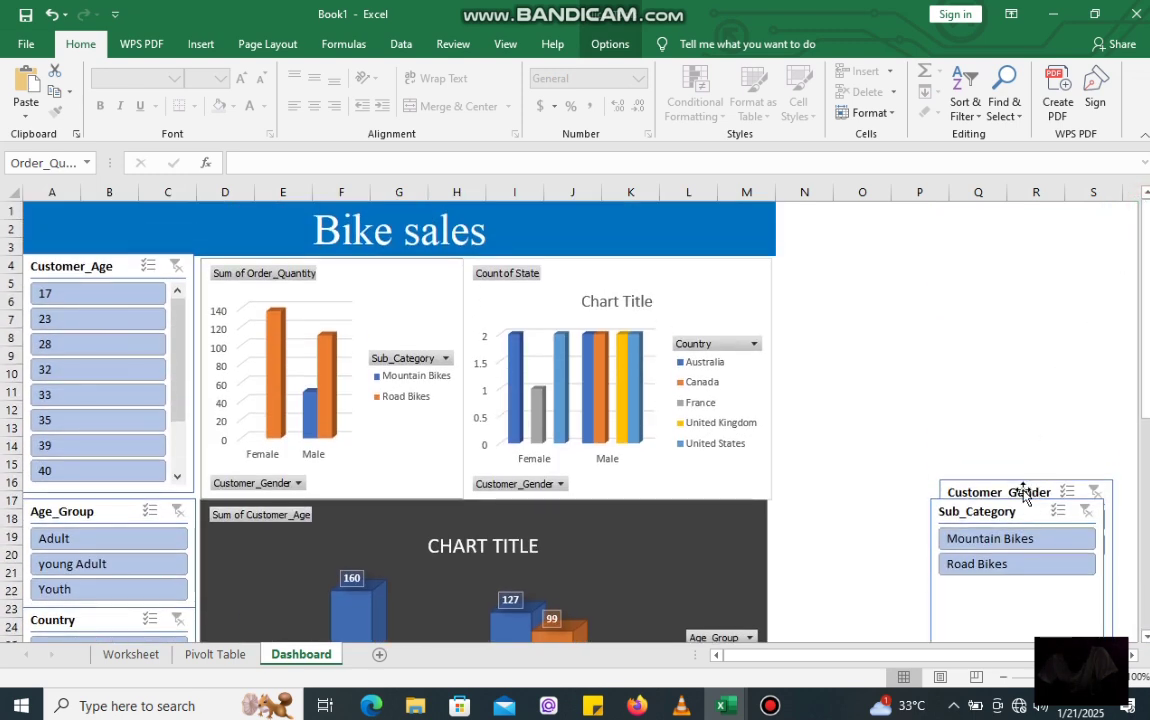
click(1015, 490)
drag(1016, 492, 1011, 295)
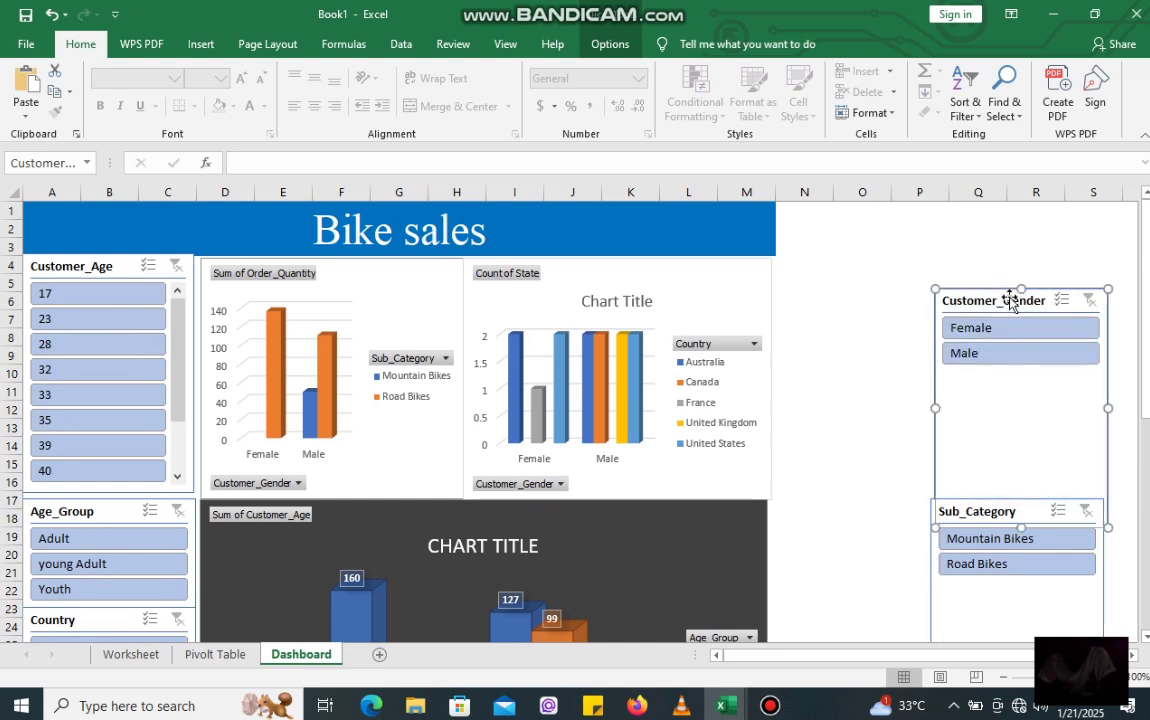
Shorten the Customer_Gender and Sub_Category slicers so that each just fits its two items
drag(1021, 525, 1024, 407)
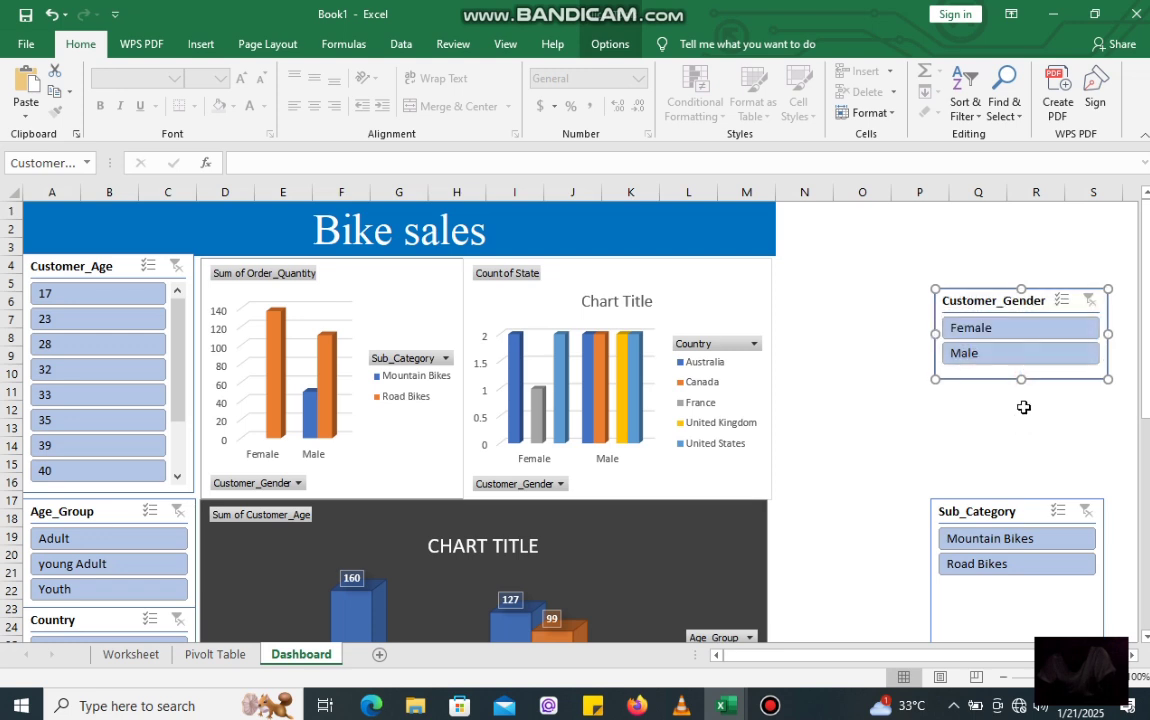
click(1015, 510)
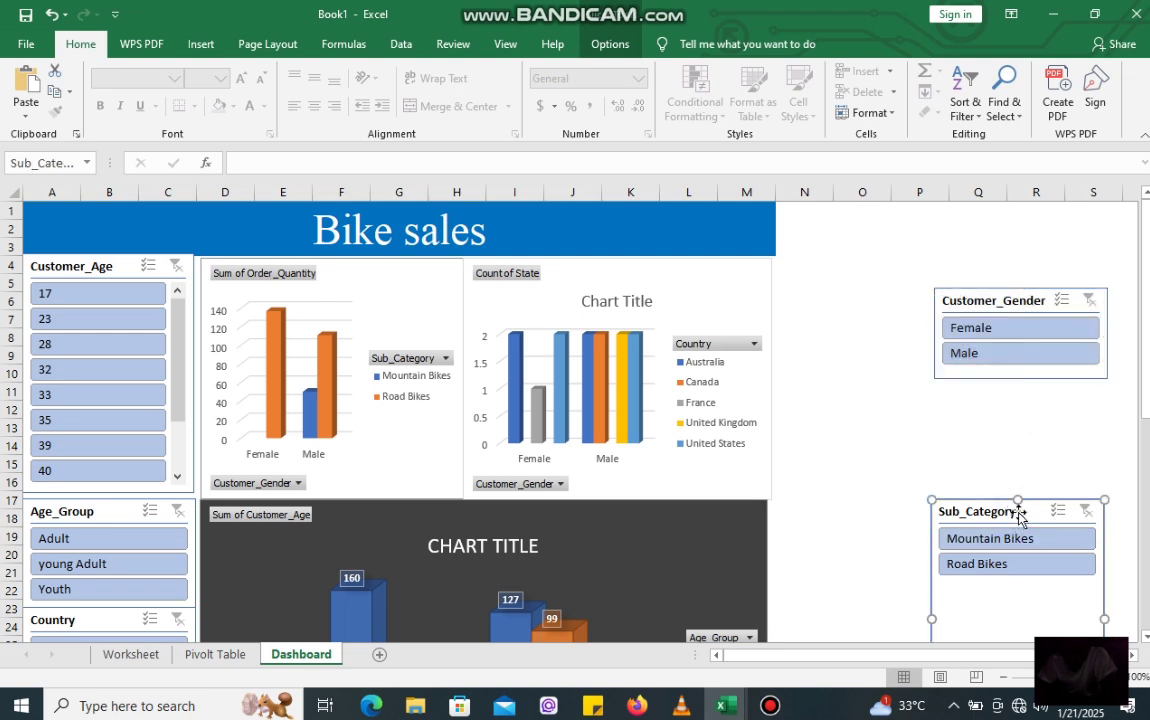
drag(1019, 506, 1037, 416)
drag(1032, 637, 1039, 438)
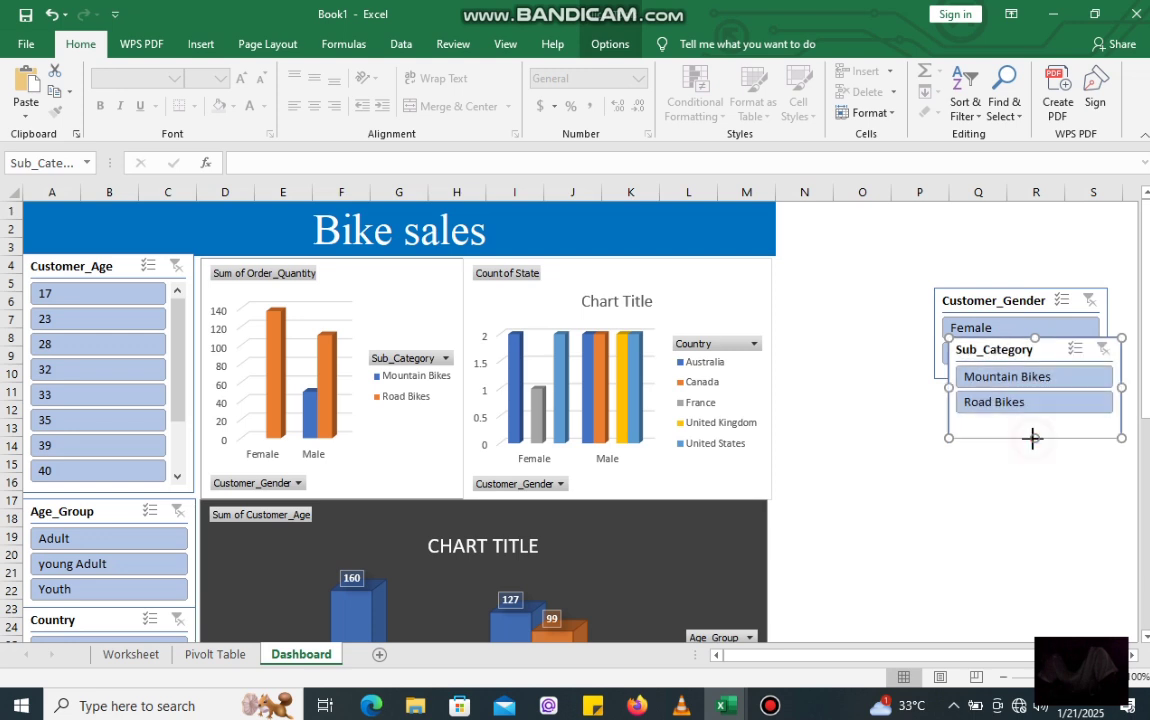
drag(1040, 352, 1047, 377)
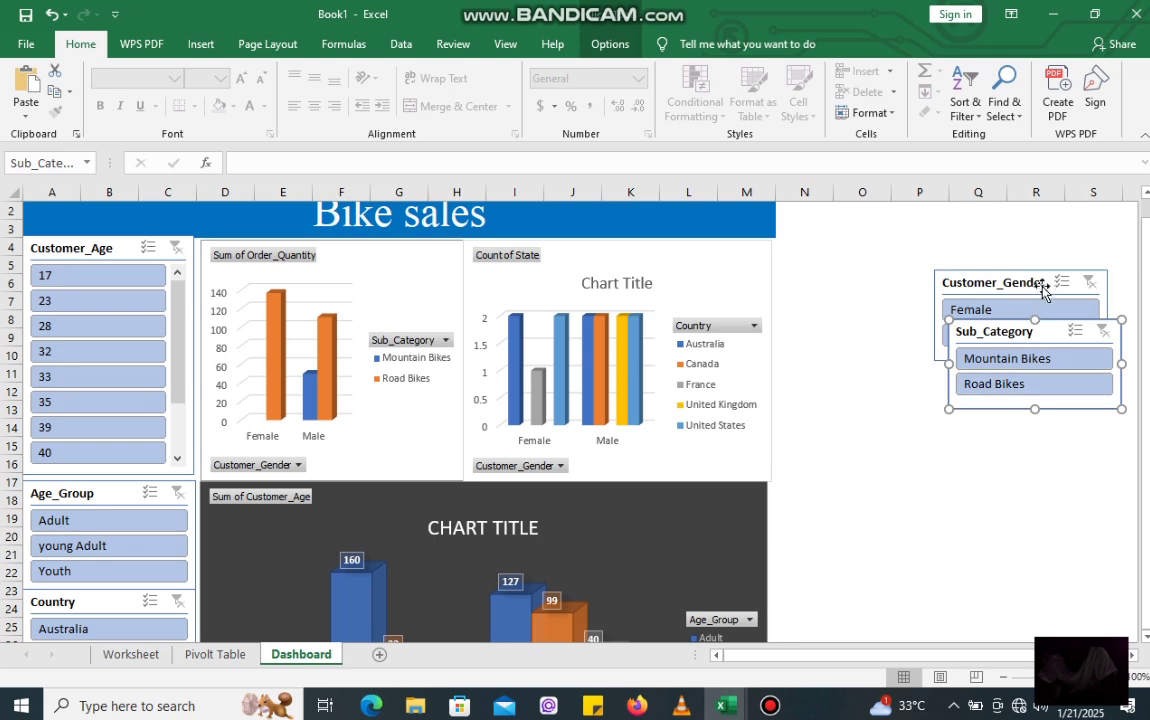
Move the Customer_Gender slicer directly below the Order_Quantity slicer in columns A to C, starting around row 46
drag(1038, 283, 123, 611)
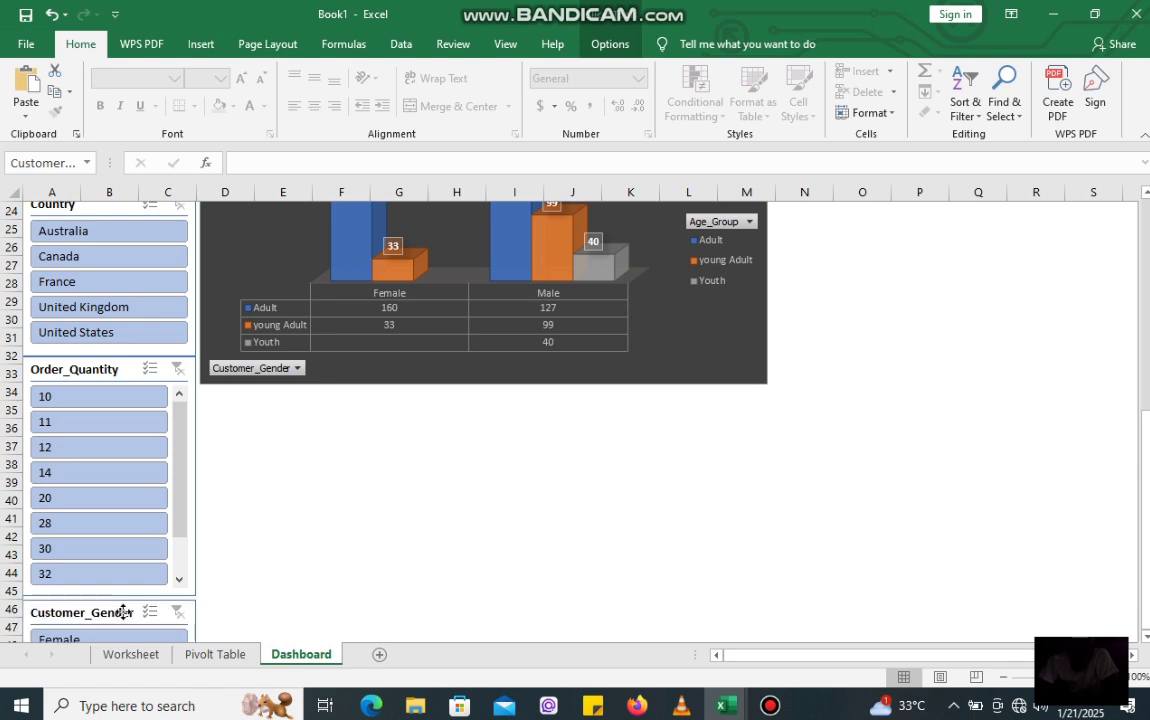
click(124, 612)
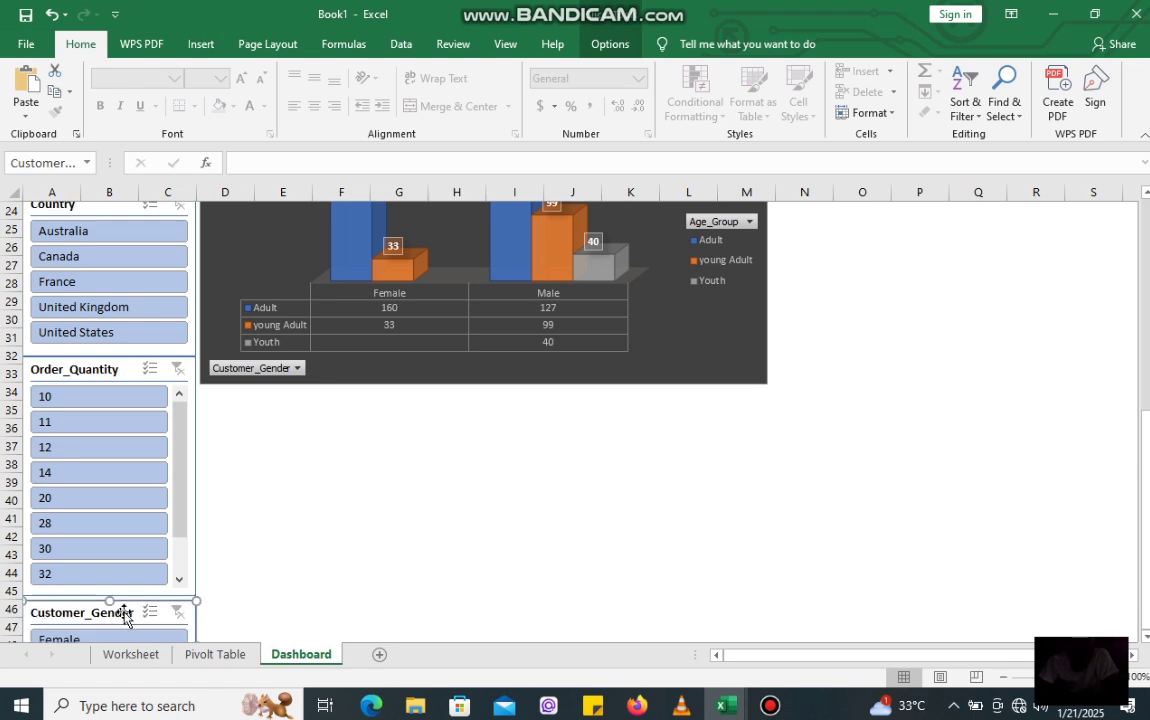
Move the Sub_Category slicer directly below the Customer_Gender slicer in columns A to C, starting around row 51, and deselect it
scroll(1147, 216, up, 4)
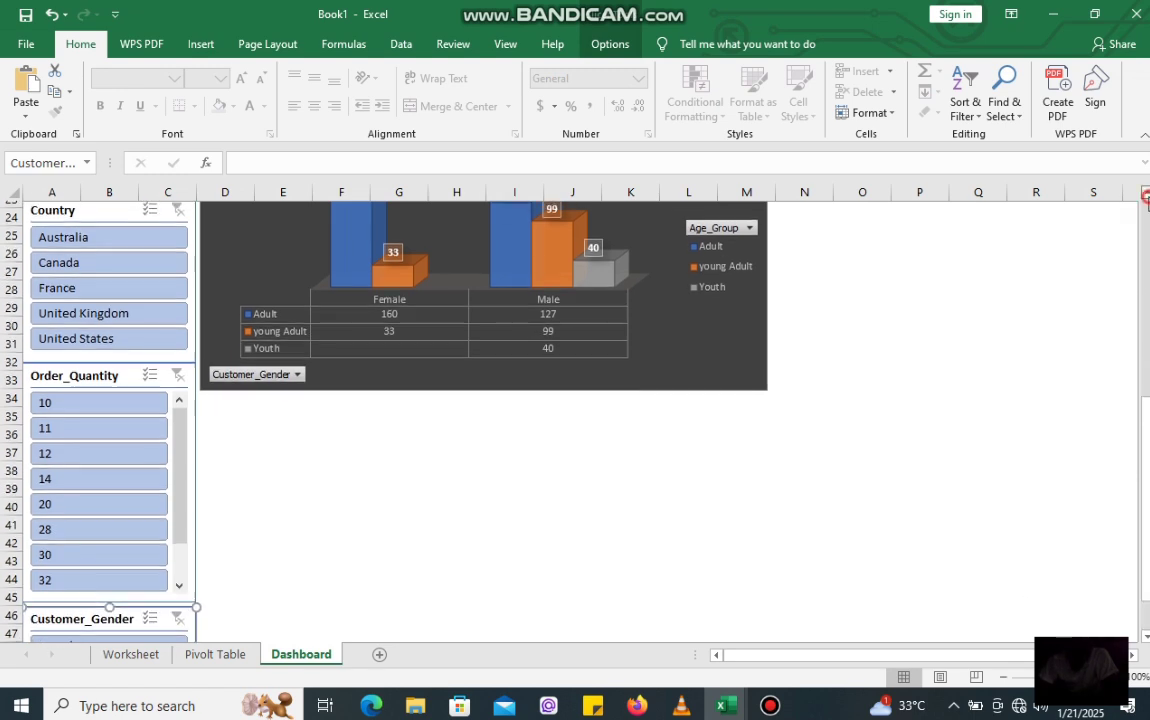
scroll(1147, 204, up, 2)
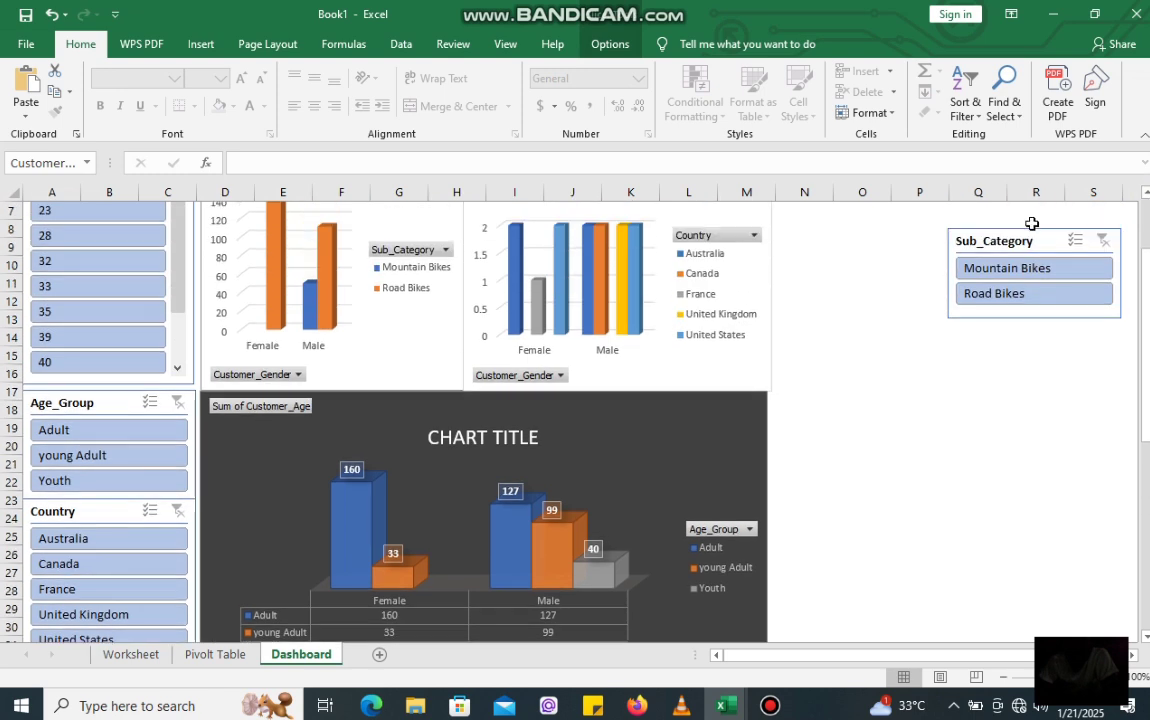
drag(1037, 239, 961, 430)
drag(786, 683, 788, 683)
drag(832, 655, 865, 632)
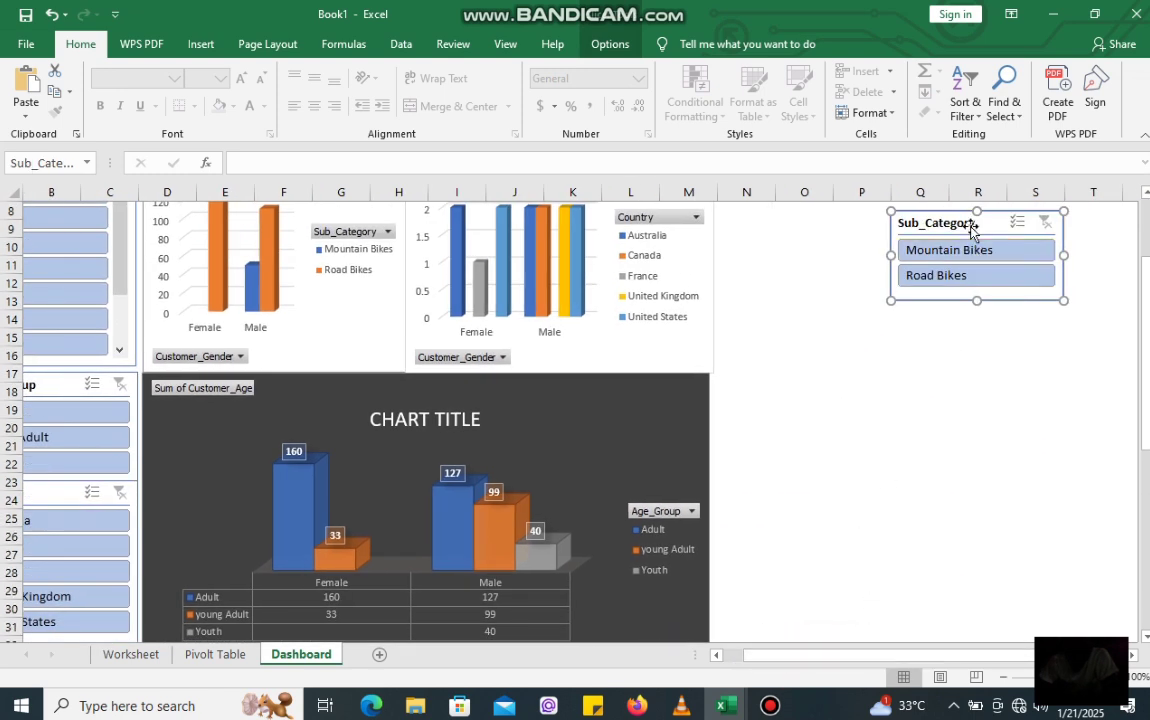
drag(966, 236, 810, 610)
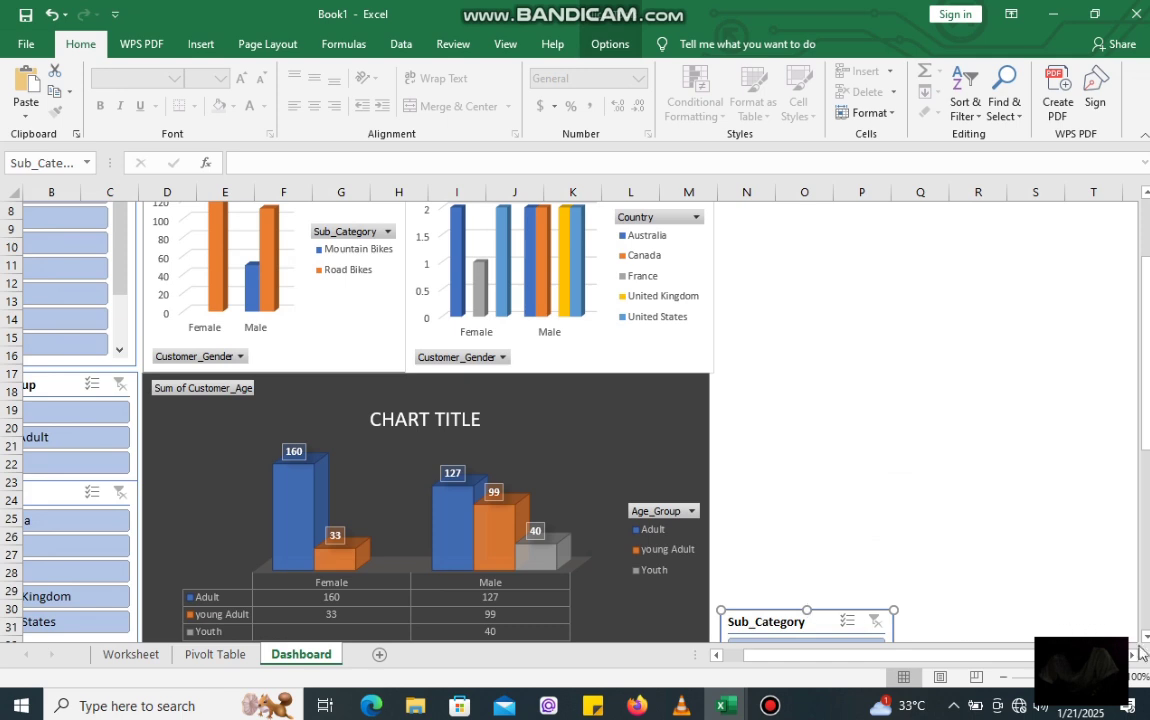
scroll(1146, 641, down, 5)
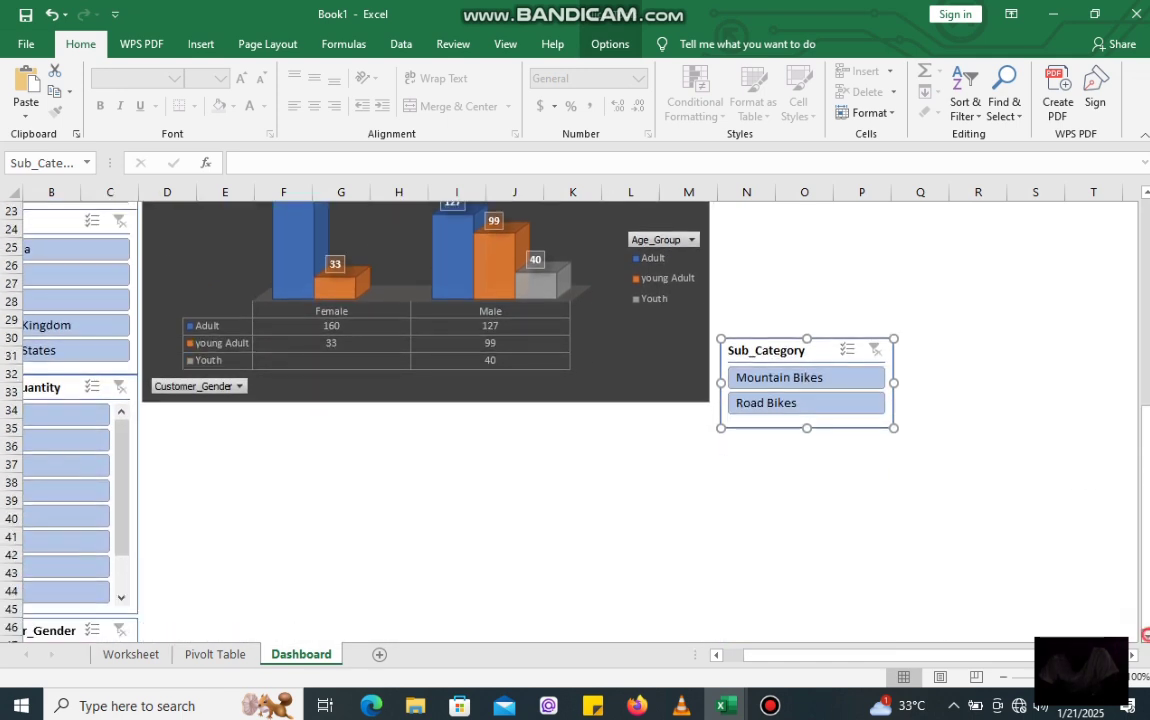
scroll(1146, 635, down, 1)
drag(814, 300, 380, 523)
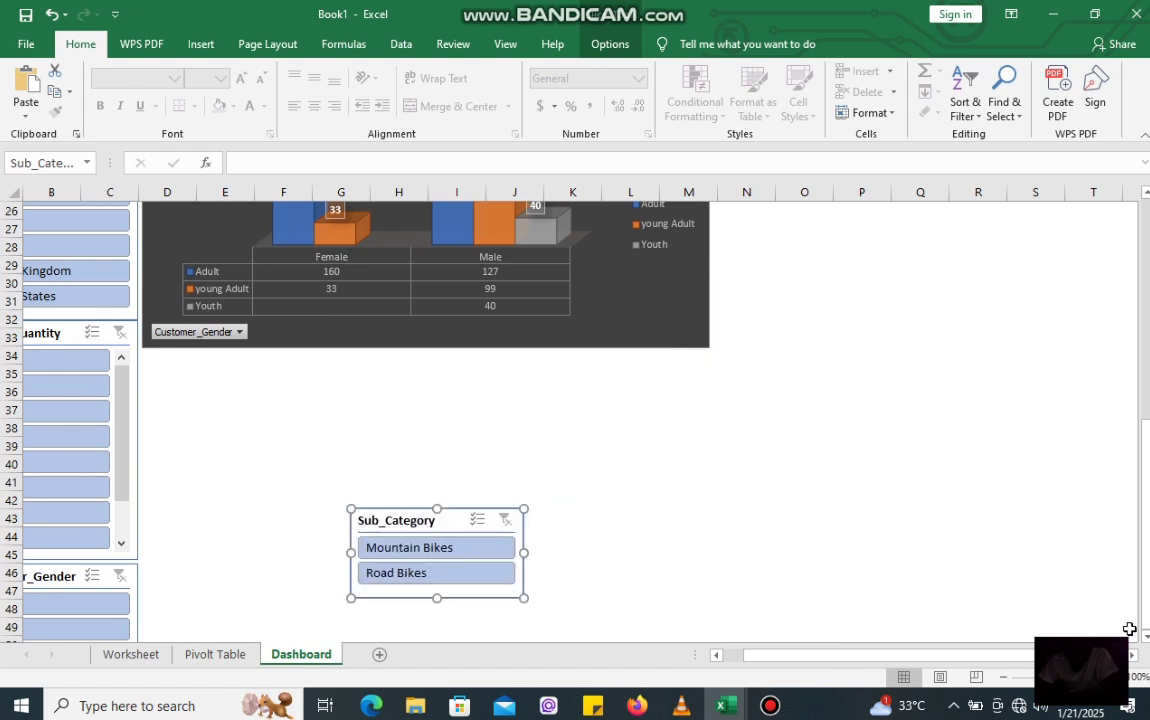
scroll(1146, 641, down, 3)
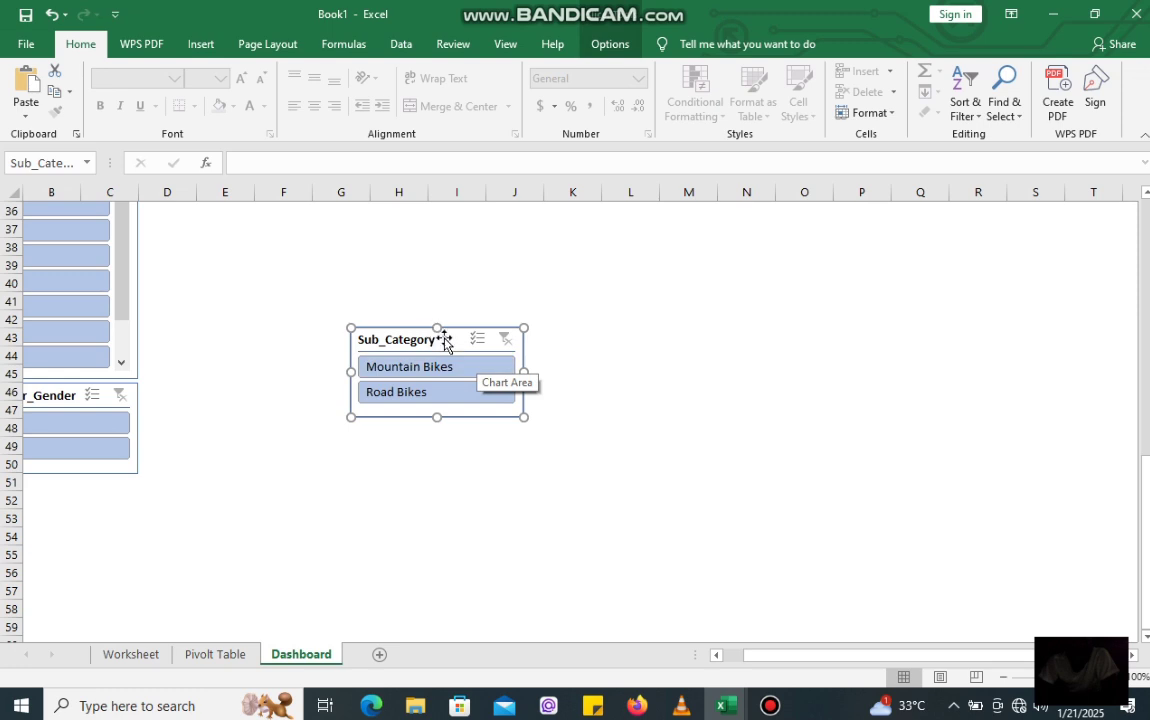
drag(444, 336, 59, 490)
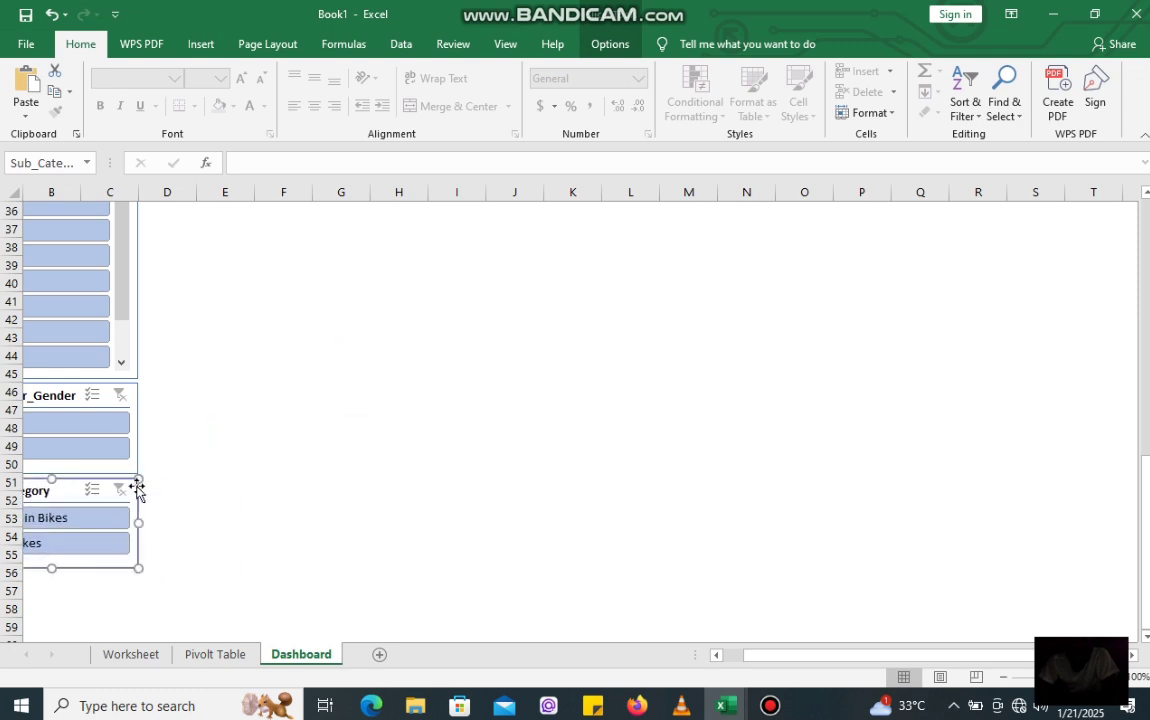
click(348, 437)
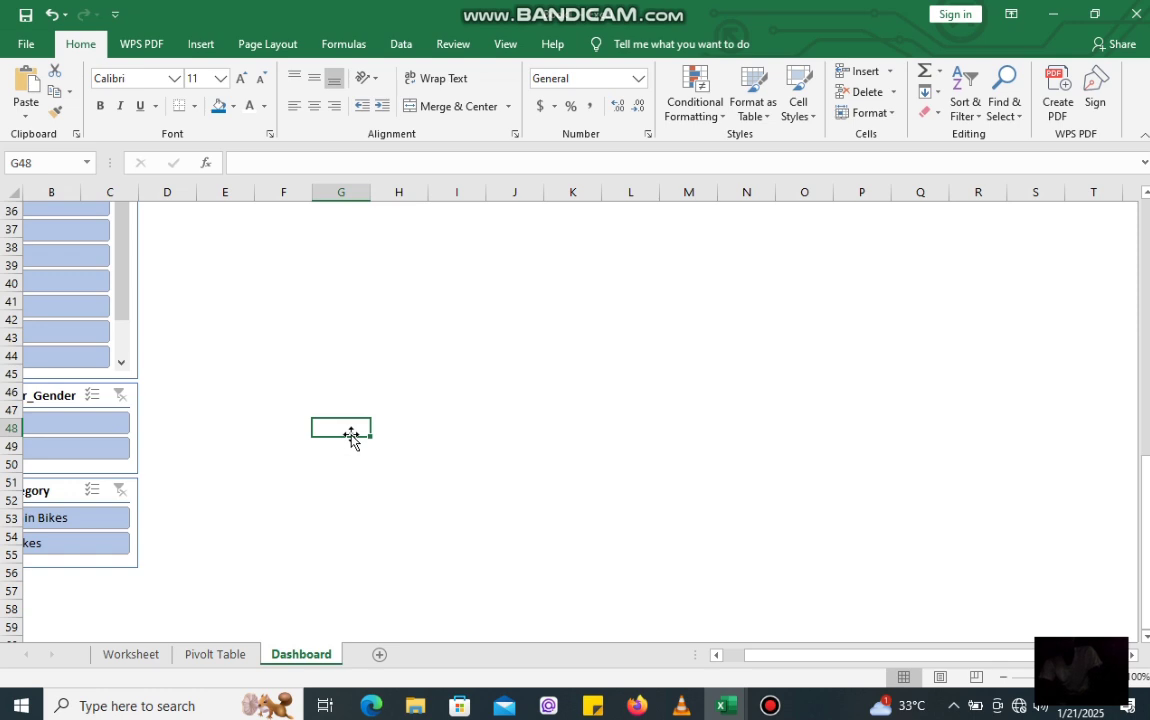